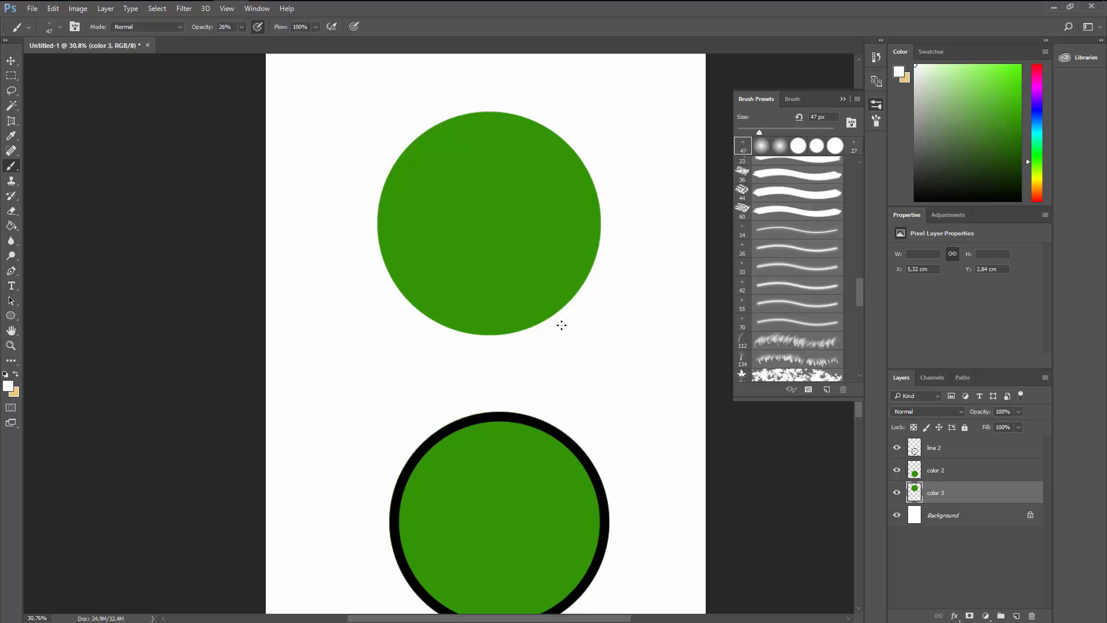
scroll(593, 296, up, 1)
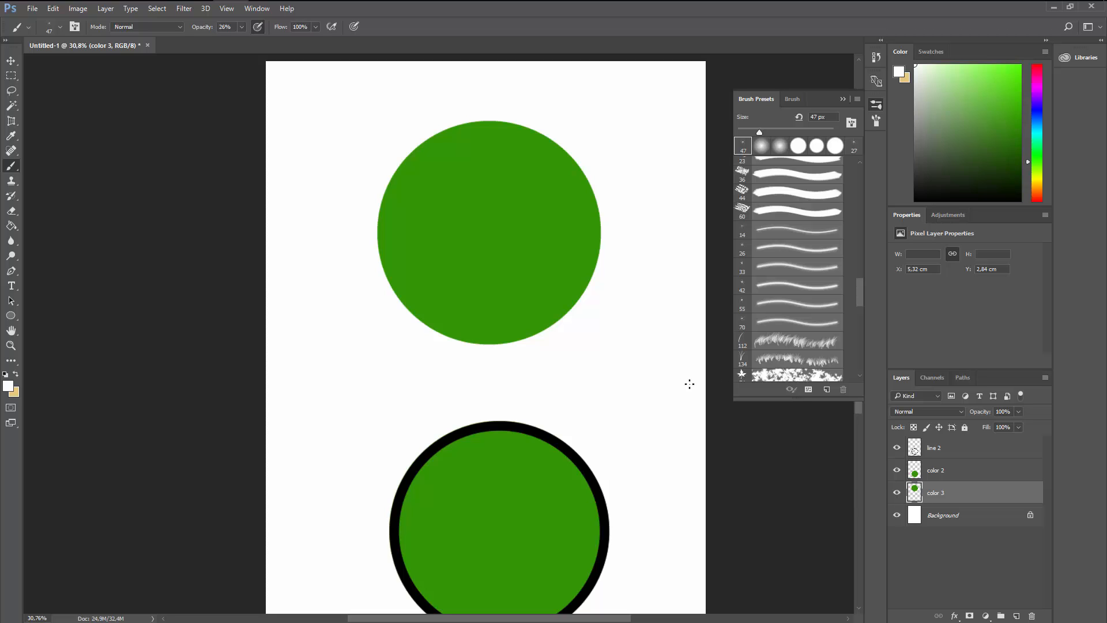
scroll(617, 280, up, 1)
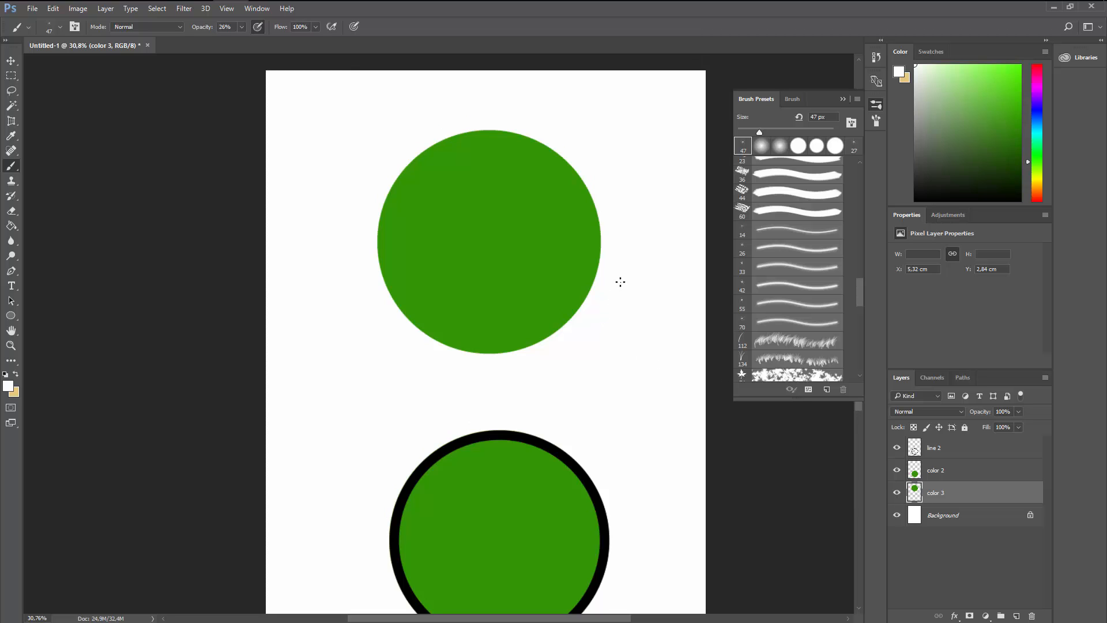
scroll(620, 281, up, 2)
scroll(620, 281, up, 1)
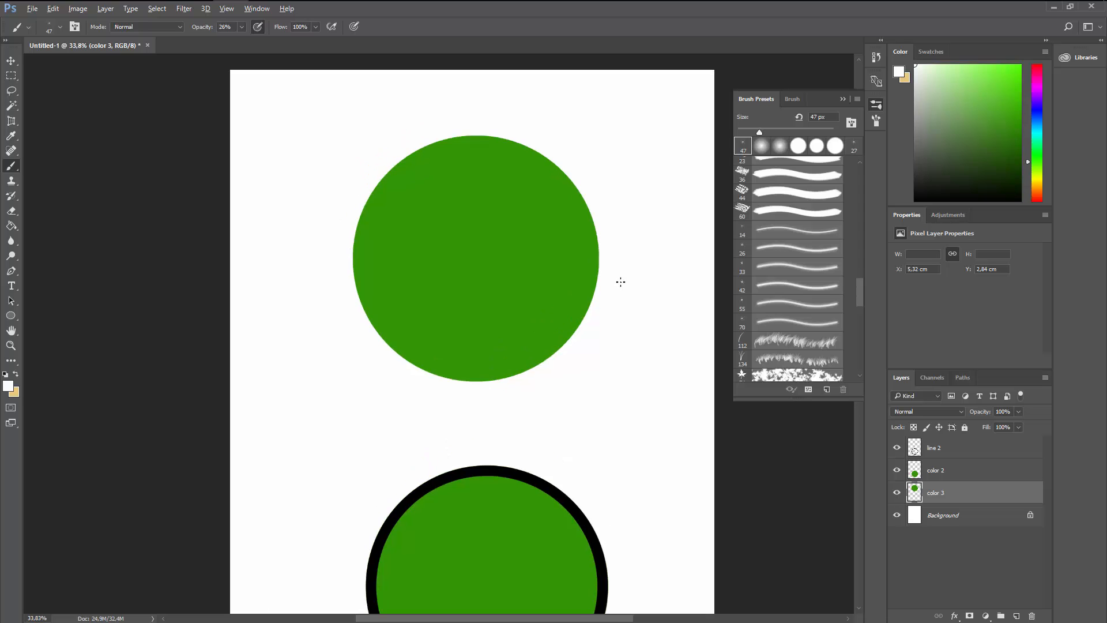
scroll(620, 282, up, 1)
scroll(625, 278, down, 1)
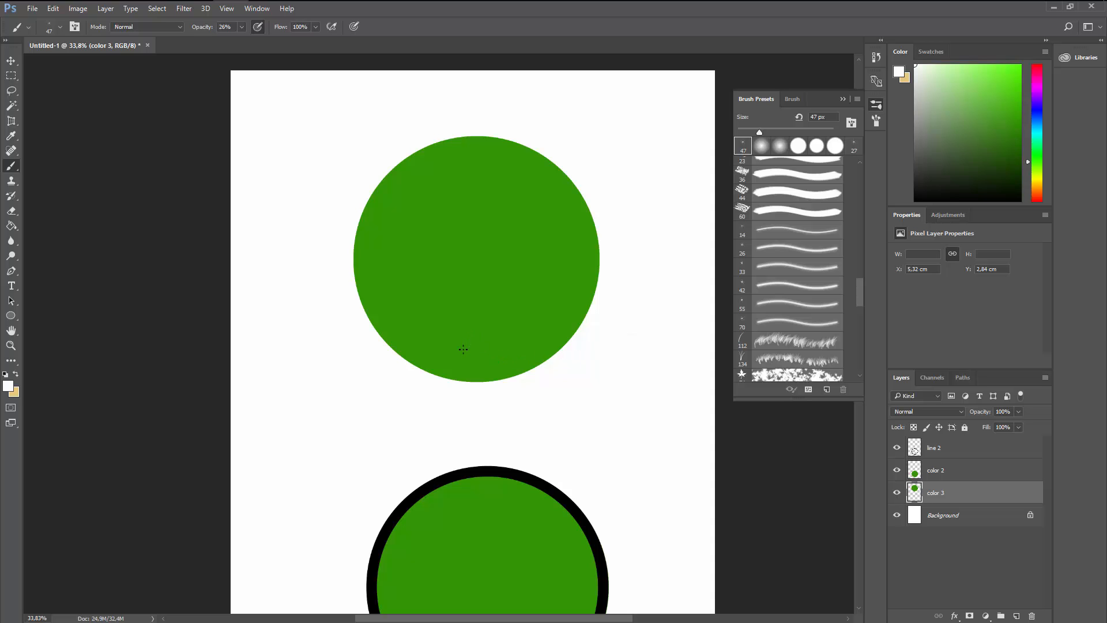
scroll(484, 316, up, 2)
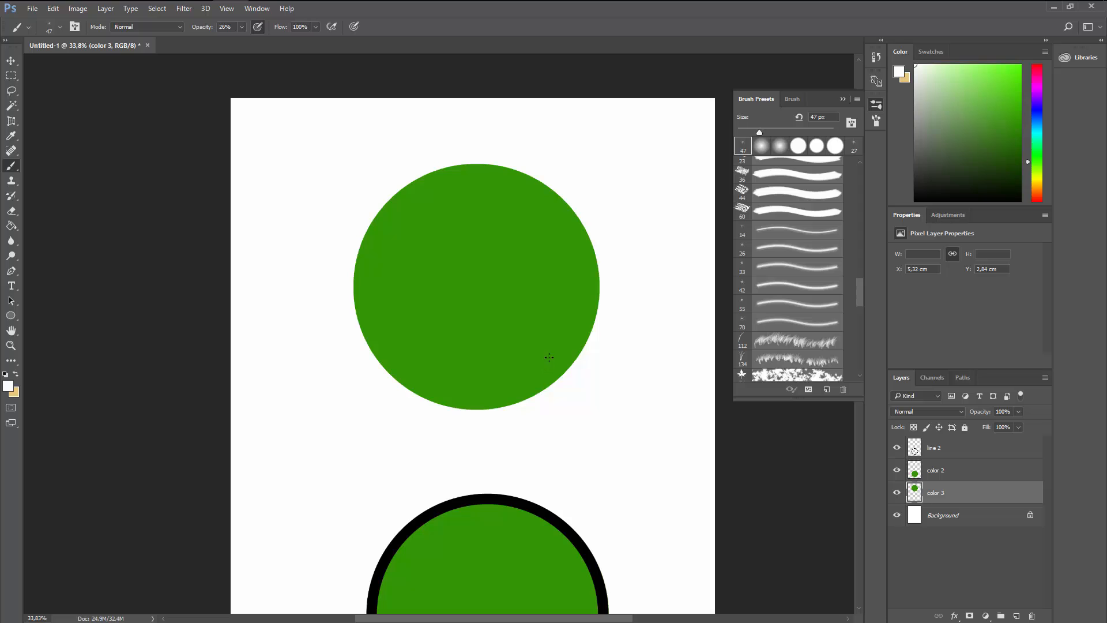
scroll(548, 357, up, 2)
scroll(537, 361, up, 2)
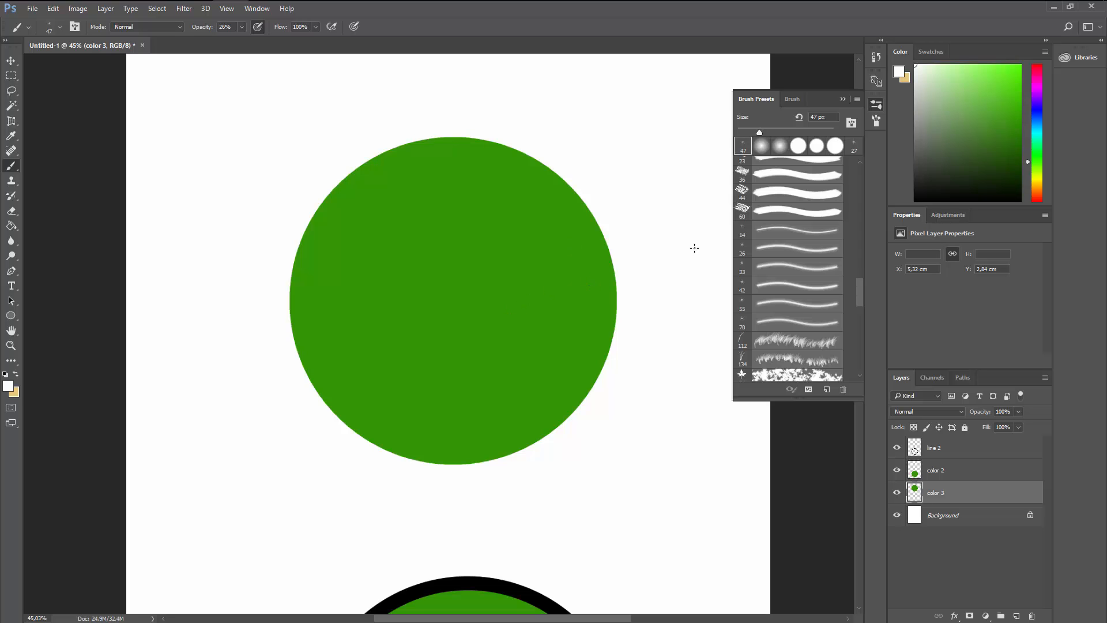
Step: Enlarge the soft brush to about 496 px
click(802, 131)
drag(822, 134, 827, 132)
click(201, 246)
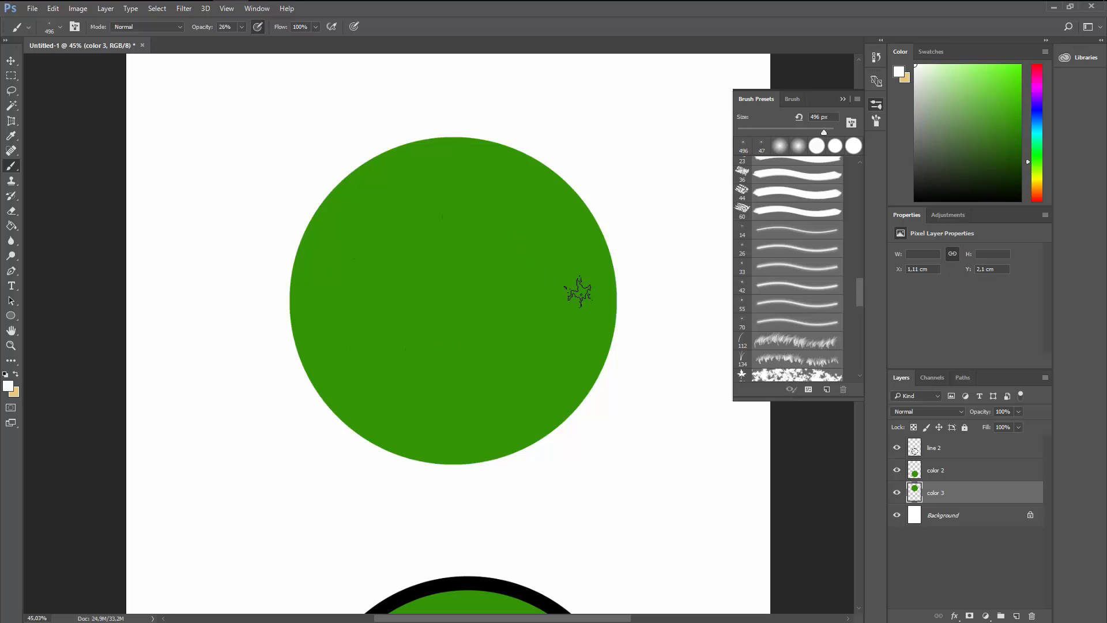
Step: Paint a soft green test stroke beside the circle, then undo it completely with Ctrl+Alt+Z
drag(469, 377, 459, 291)
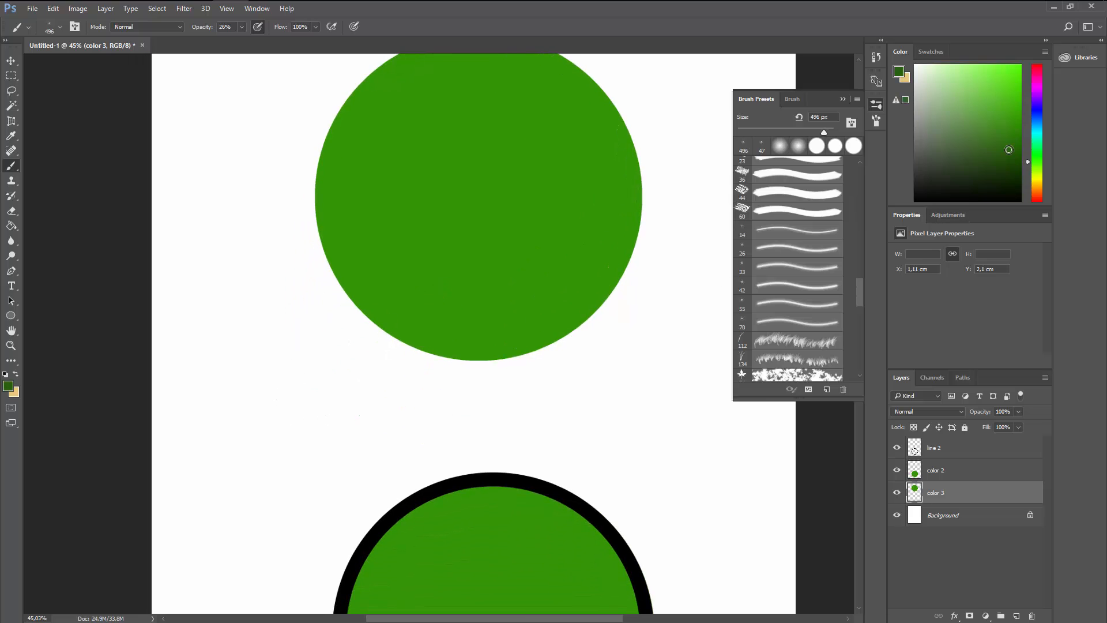
mouse_move(299, 298)
mouse_down()
mouse_move(342, 370)
mouse_move(254, 389)
mouse_up()
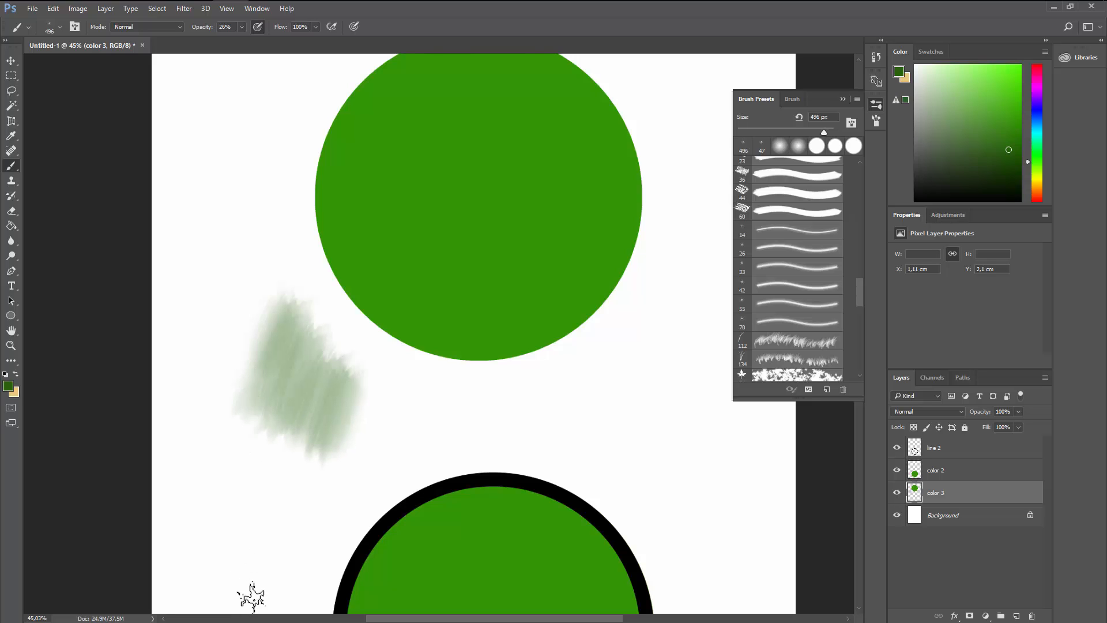
key(ctrl+alt+z)
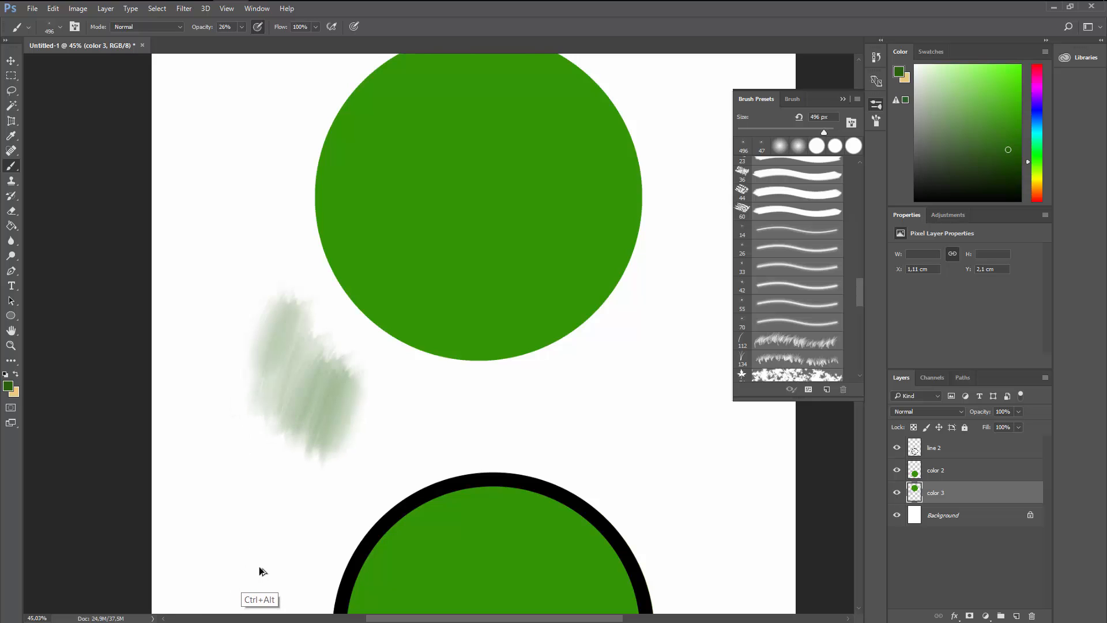
key(ctrl+alt+z)
key(ctrl+alt+z)
key(ctrl+alt+z)
key(ctrl+alt+z)
key(ctrl+alt+z)
key(ctrl+alt+z)
key(ctrl+alt+z)
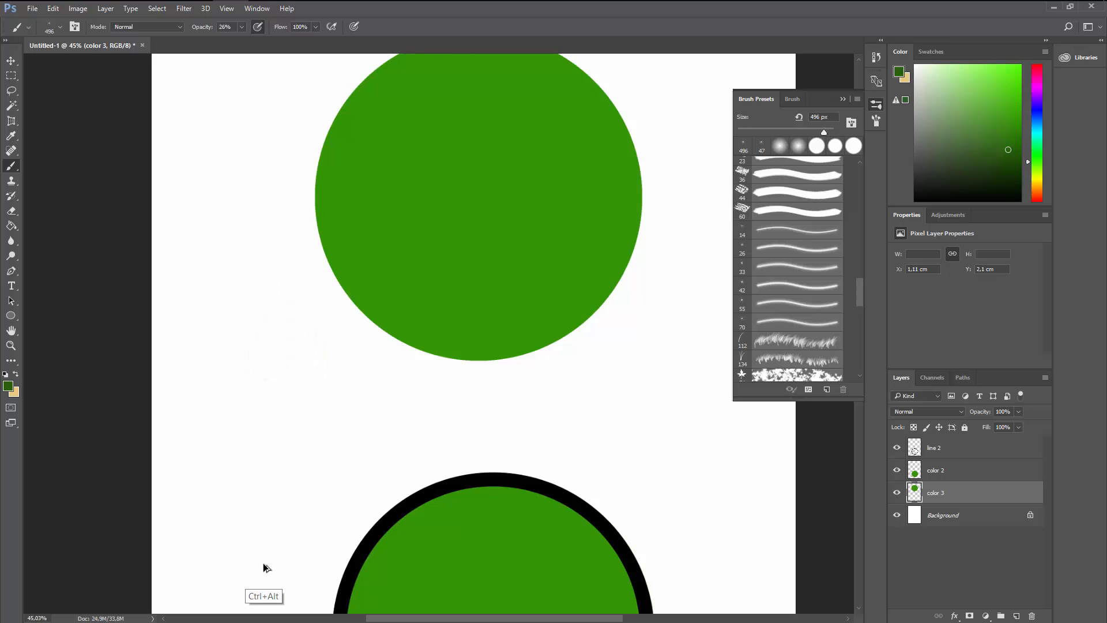
scroll(662, 243, up, 2)
scroll(640, 328, up, 1)
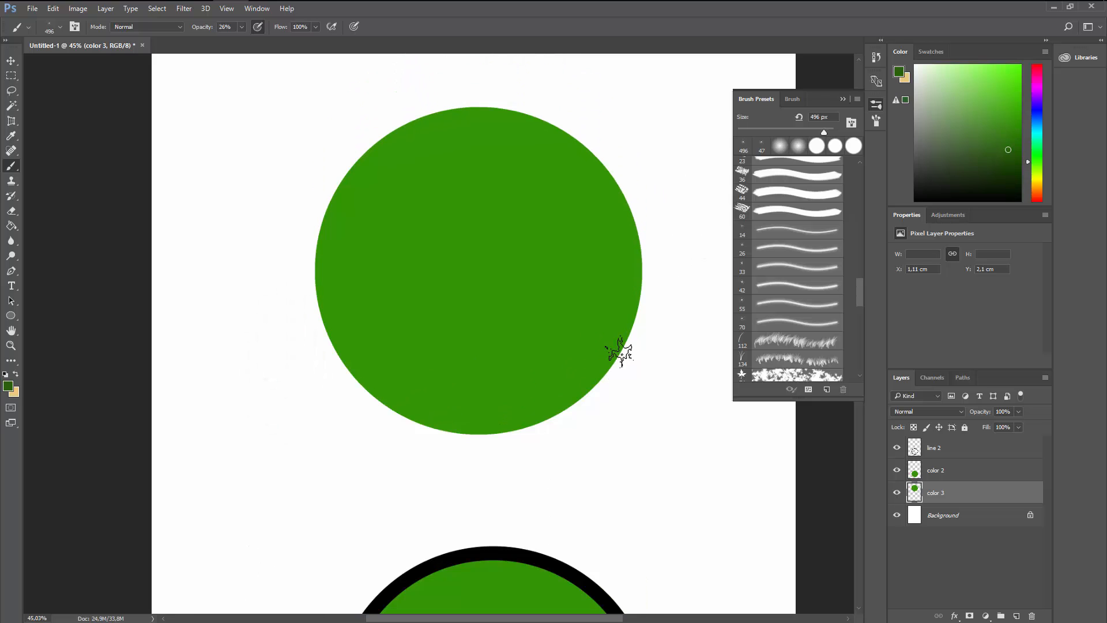
scroll(619, 352, up, 1)
Step: Hide 'color 2' and 'line 2', add Layer 1 clipped to 'color 3', and pick a darker green
click(897, 470)
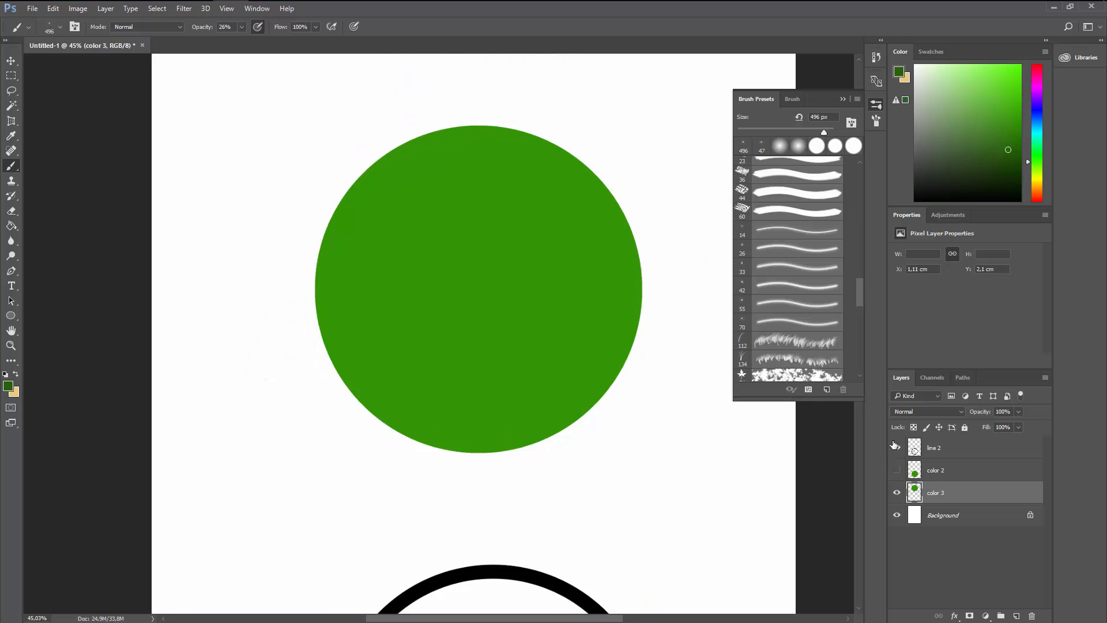
click(897, 447)
scroll(623, 415, up, 2)
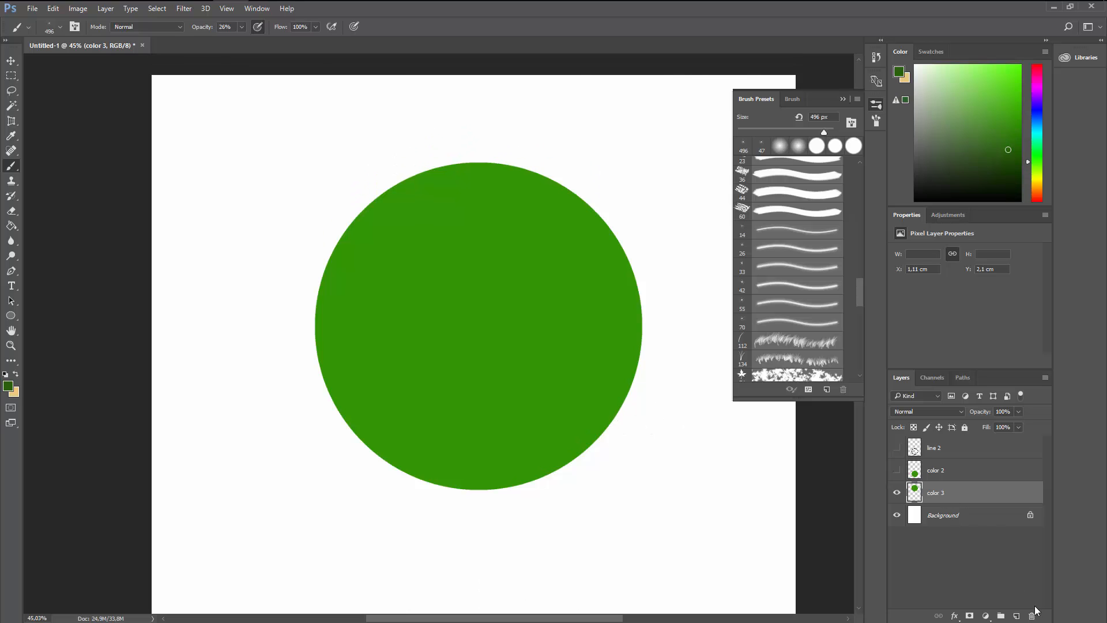
click(1020, 616)
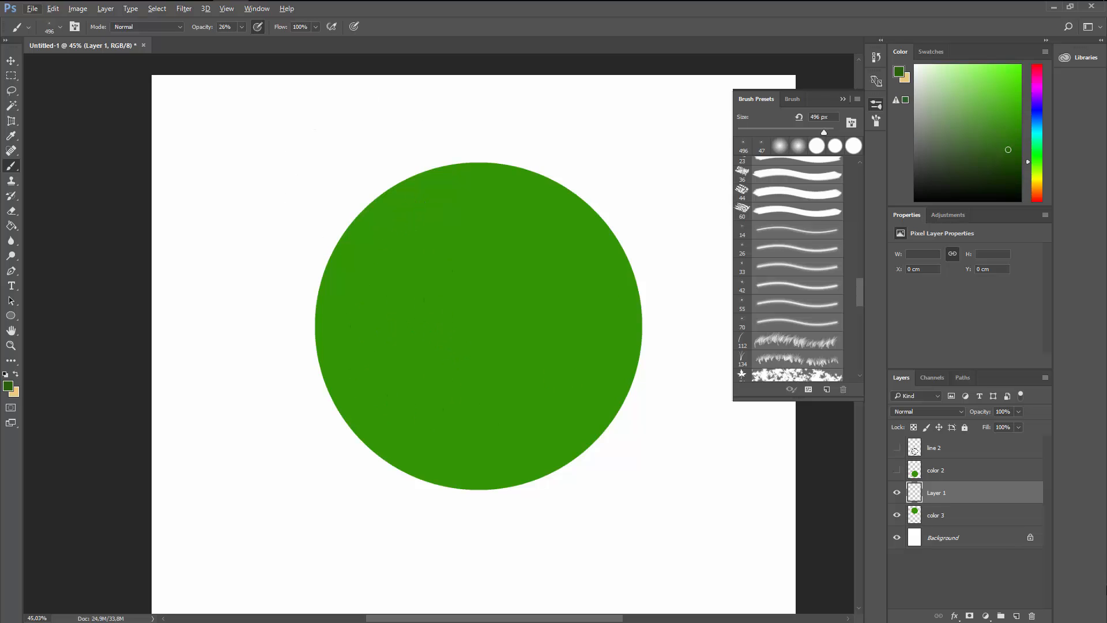
alt+click(965, 501)
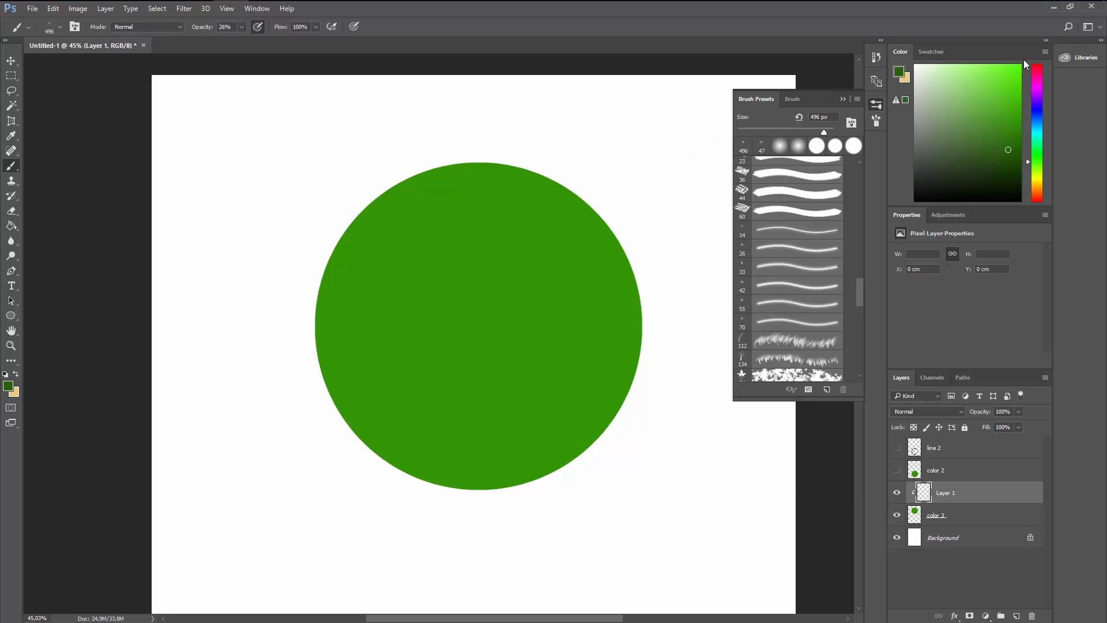
drag(1018, 161, 1031, 162)
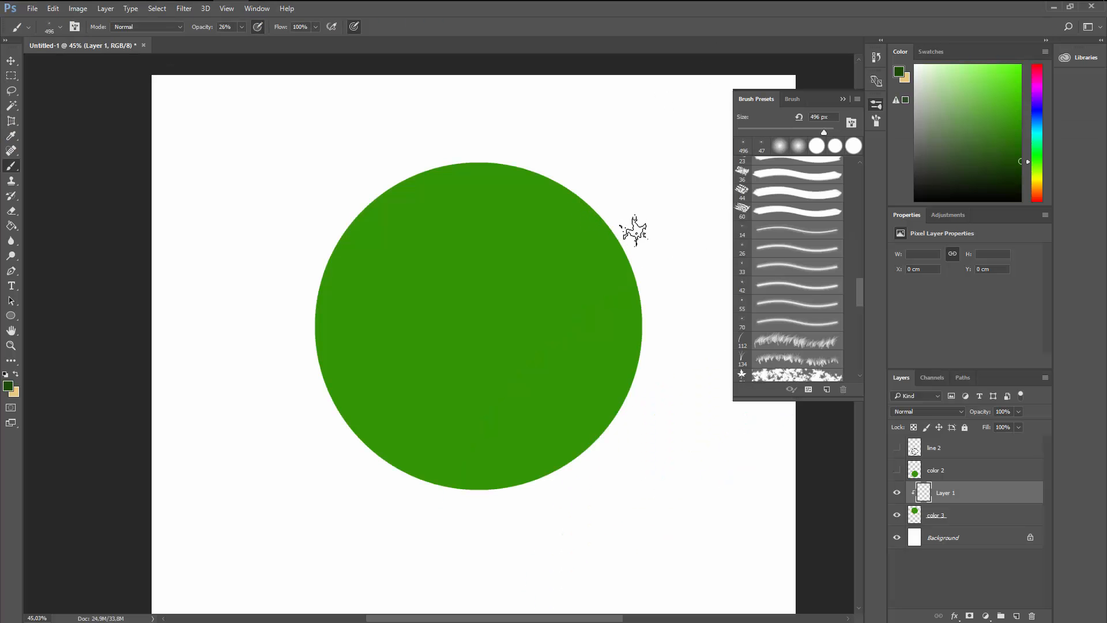
Step: Brush soft dark green shading on Layer 1 along the circle's right and lower-right side
drag(580, 311, 511, 289)
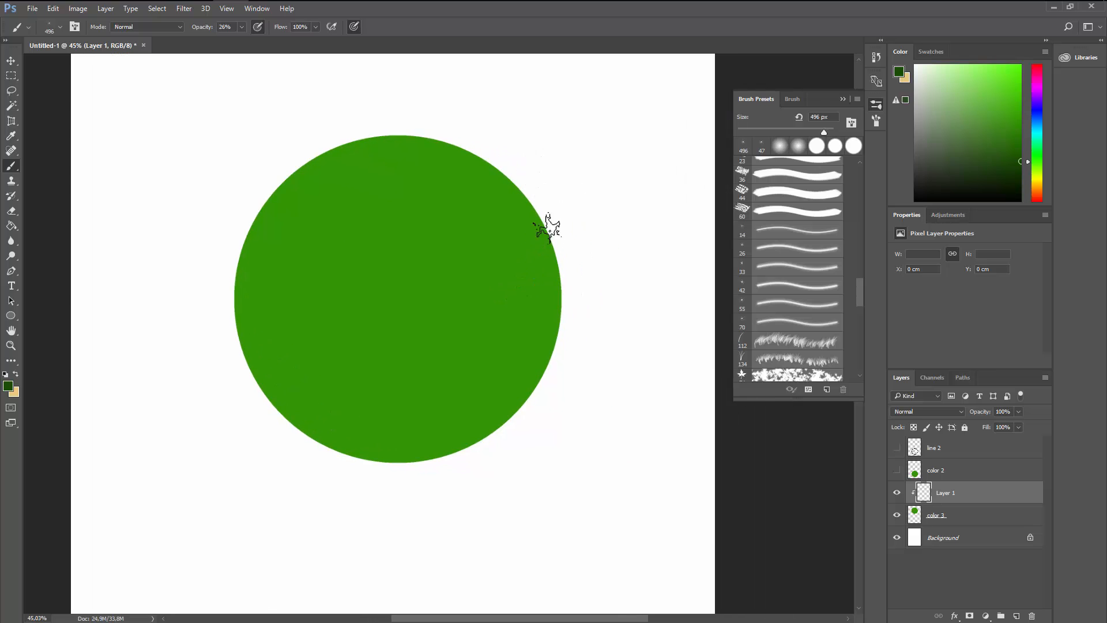
mouse_move(336, 458)
mouse_down()
mouse_move(542, 158)
mouse_move(311, 441)
mouse_move(548, 118)
mouse_move(318, 437)
mouse_move(526, 163)
mouse_move(395, 401)
mouse_move(511, 198)
mouse_move(355, 424)
mouse_move(501, 260)
mouse_move(433, 395)
mouse_move(279, 407)
mouse_move(325, 426)
mouse_move(546, 218)
mouse_move(458, 389)
mouse_move(433, 415)
mouse_move(554, 199)
mouse_move(366, 482)
mouse_move(571, 239)
mouse_move(306, 450)
mouse_move(405, 422)
mouse_move(596, 230)
mouse_move(378, 460)
mouse_move(541, 294)
mouse_move(488, 369)
mouse_up()
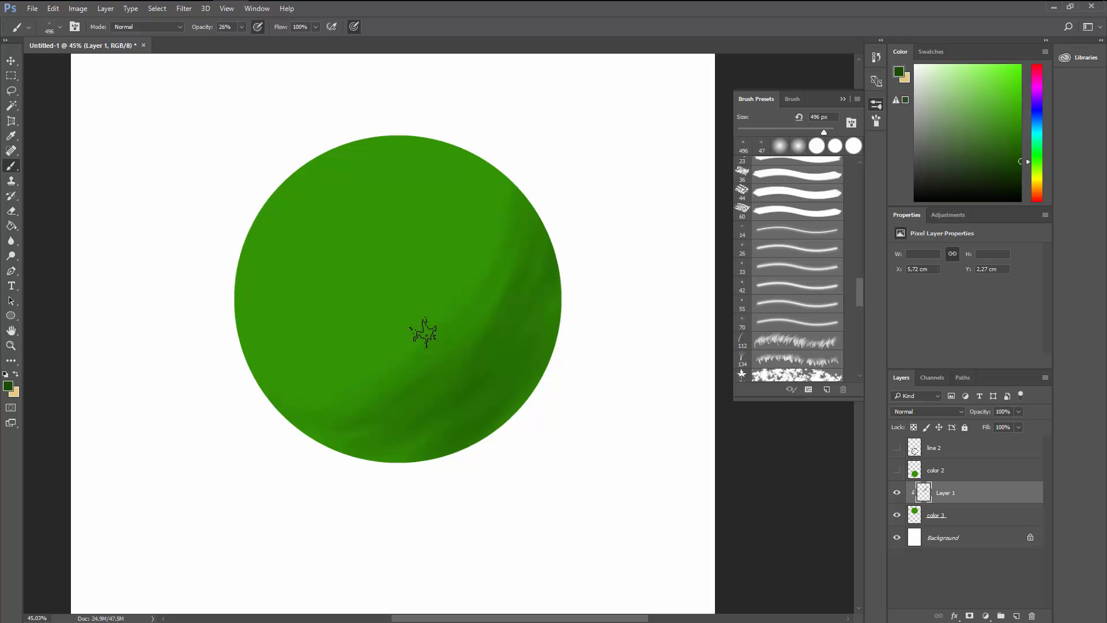
mouse_move(510, 142)
mouse_down()
mouse_move(223, 465)
mouse_move(536, 165)
mouse_move(267, 428)
mouse_up()
mouse_move(432, 350)
mouse_down()
mouse_move(271, 415)
mouse_move(559, 142)
mouse_move(279, 452)
mouse_move(547, 166)
mouse_move(432, 379)
mouse_move(458, 365)
mouse_move(563, 217)
mouse_move(396, 467)
mouse_move(583, 252)
mouse_move(367, 490)
mouse_up()
mouse_move(366, 490)
mouse_down()
mouse_move(595, 257)
mouse_move(324, 507)
mouse_move(531, 296)
mouse_move(407, 433)
mouse_move(400, 462)
mouse_move(559, 202)
mouse_move(555, 172)
mouse_move(459, 364)
mouse_move(531, 346)
mouse_move(470, 423)
mouse_move(329, 432)
mouse_move(436, 403)
mouse_move(364, 472)
mouse_up()
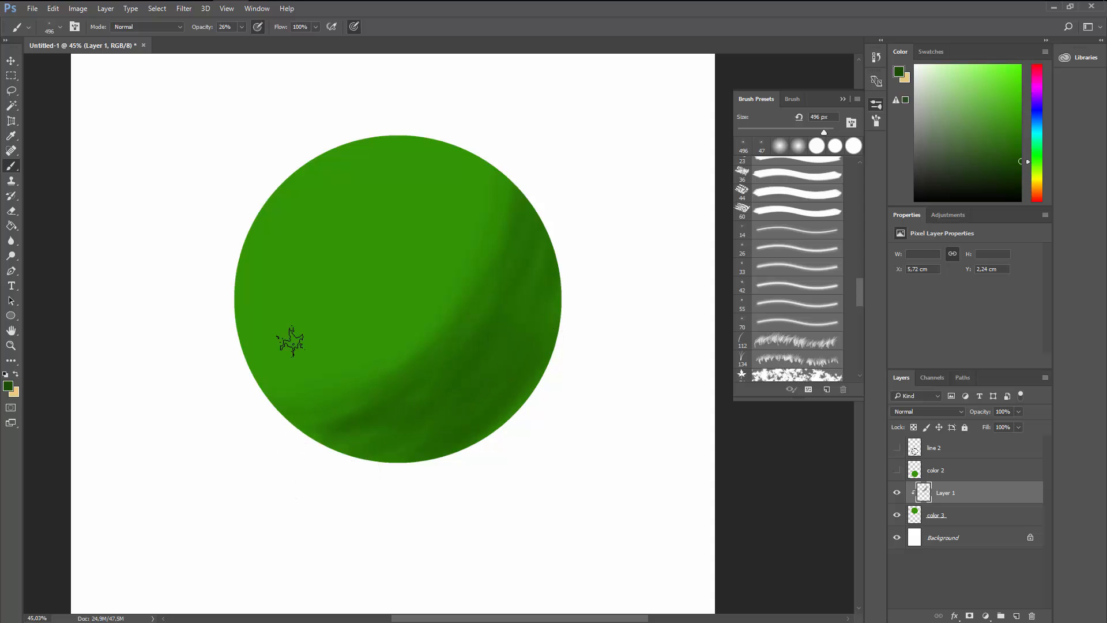
Step: Alt-sample greens from the circle and deepen the shading along the right and lower edge
key(alt)
alt+click(382, 272)
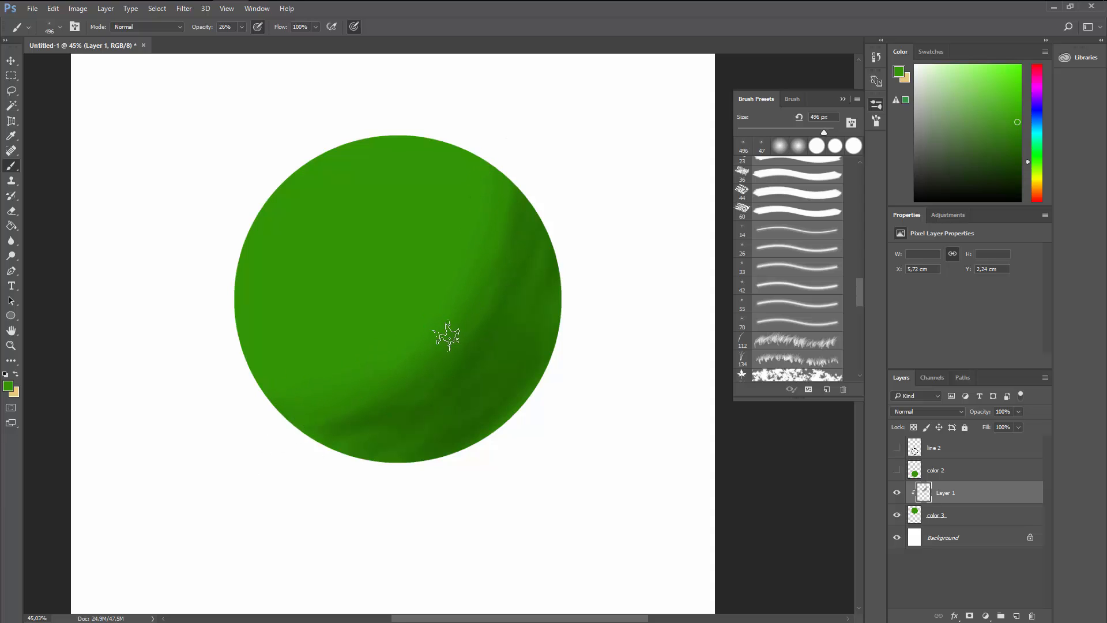
key(alt)
alt+click(445, 340)
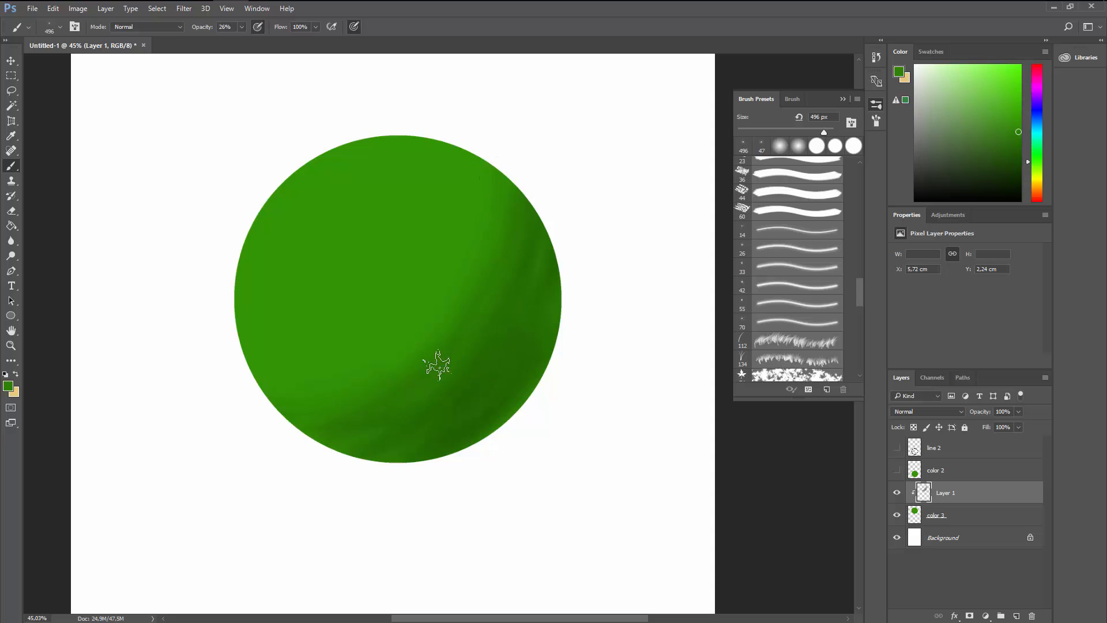
key(alt)
alt+click(448, 381)
drag(505, 224, 387, 419)
Step: Sample lighter and darker greens and soften the shadow on the sphere's right side
key(alt)
alt+click(454, 304)
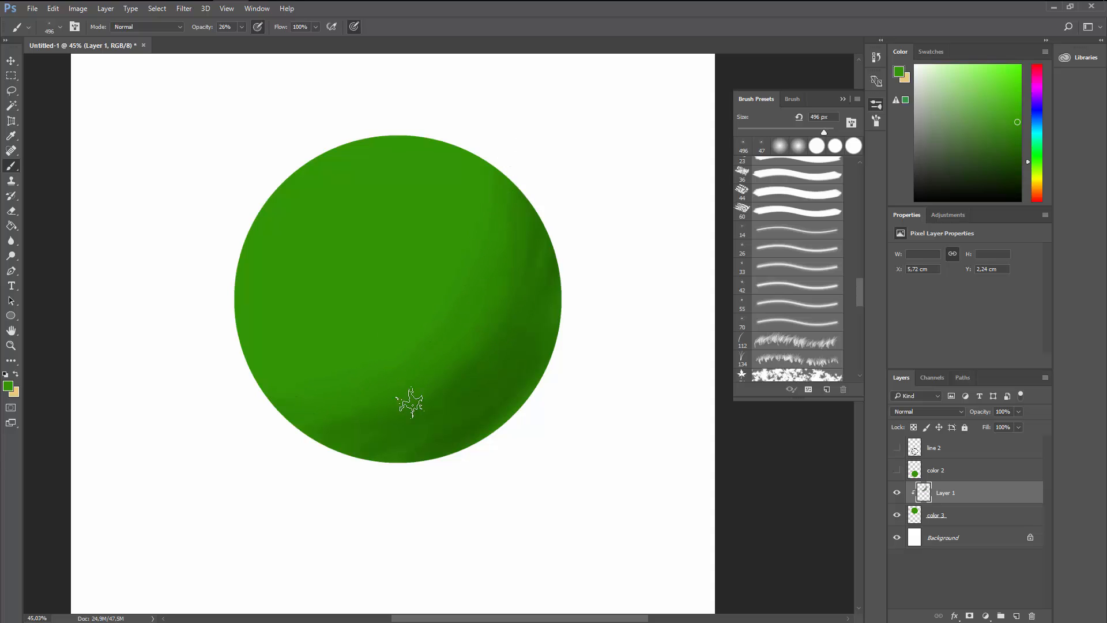
alt+click(469, 378)
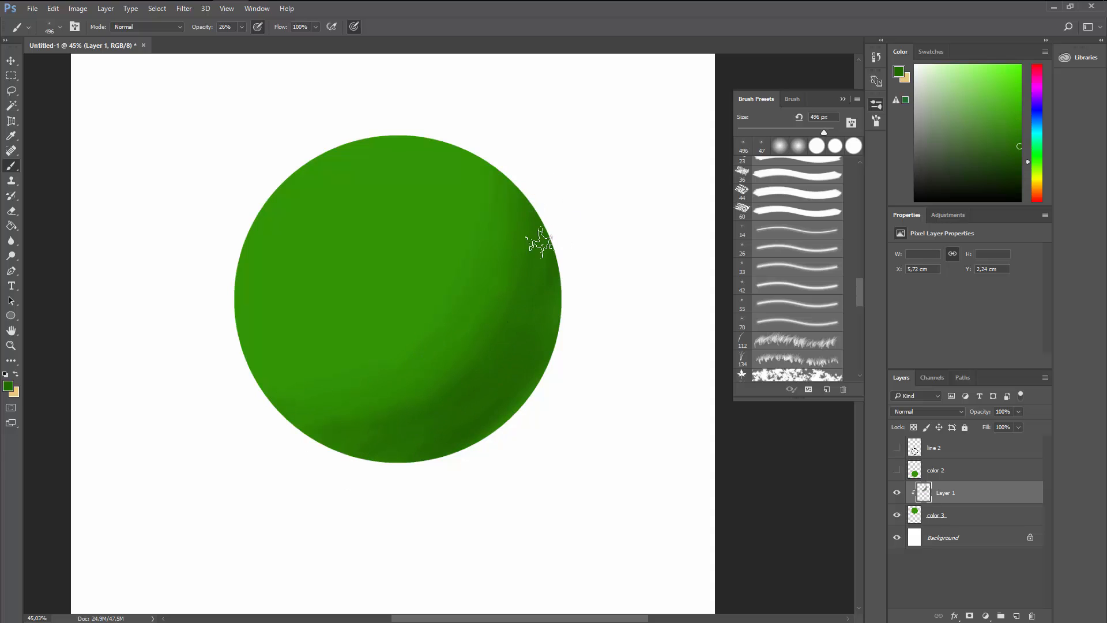
key(alt)
alt+click(526, 199)
drag(539, 358, 493, 370)
key(alt)
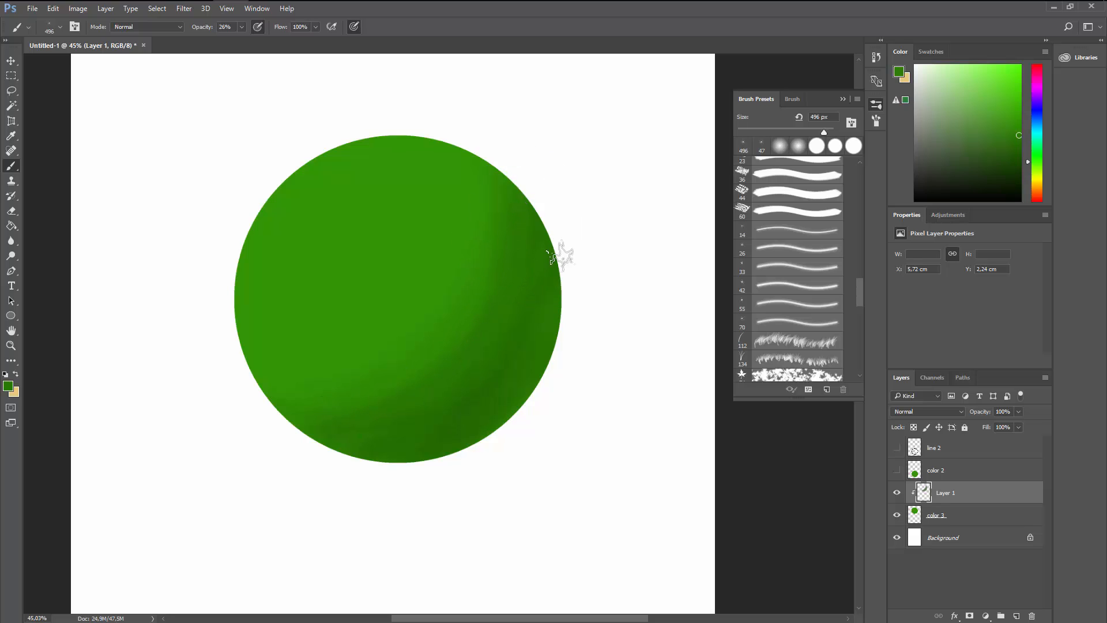
alt+click(450, 432)
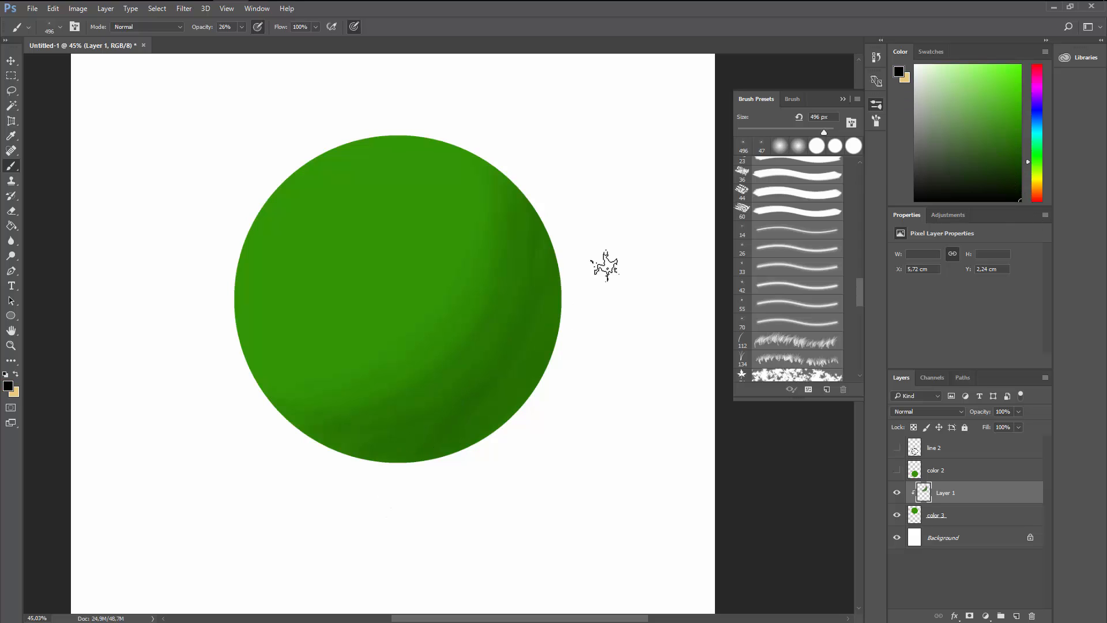
Step: Brush dark green streaks along the sphere's right edge, lower-right and bottom
drag(565, 229, 528, 413)
mouse_move(569, 227)
mouse_down()
mouse_move(477, 408)
mouse_move(338, 475)
mouse_up()
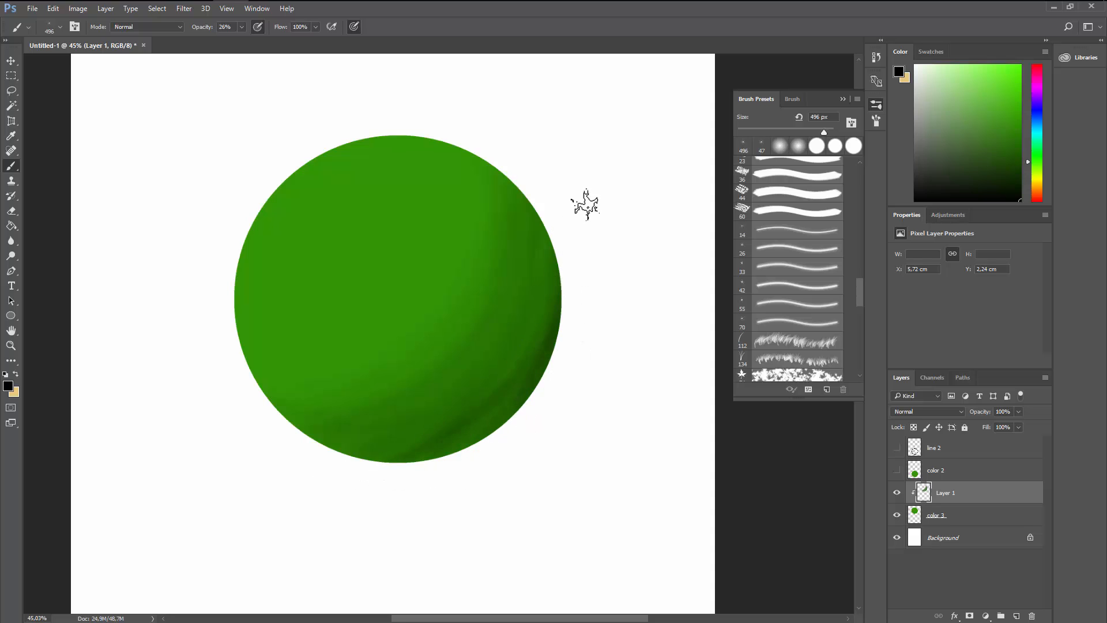
drag(585, 199, 355, 481)
drag(559, 231, 440, 403)
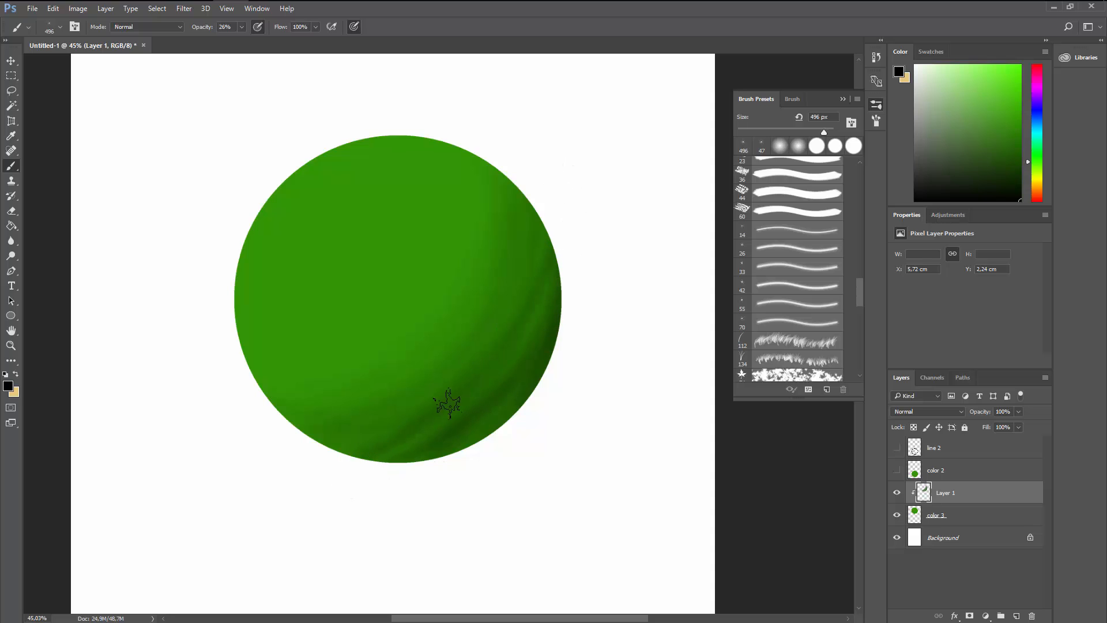
mouse_move(578, 239)
mouse_down()
mouse_move(439, 449)
mouse_move(375, 482)
mouse_up()
drag(568, 341, 446, 456)
Step: Sample mid, darker and lighter greens from the sphere to blend the shadow
alt+click(489, 345)
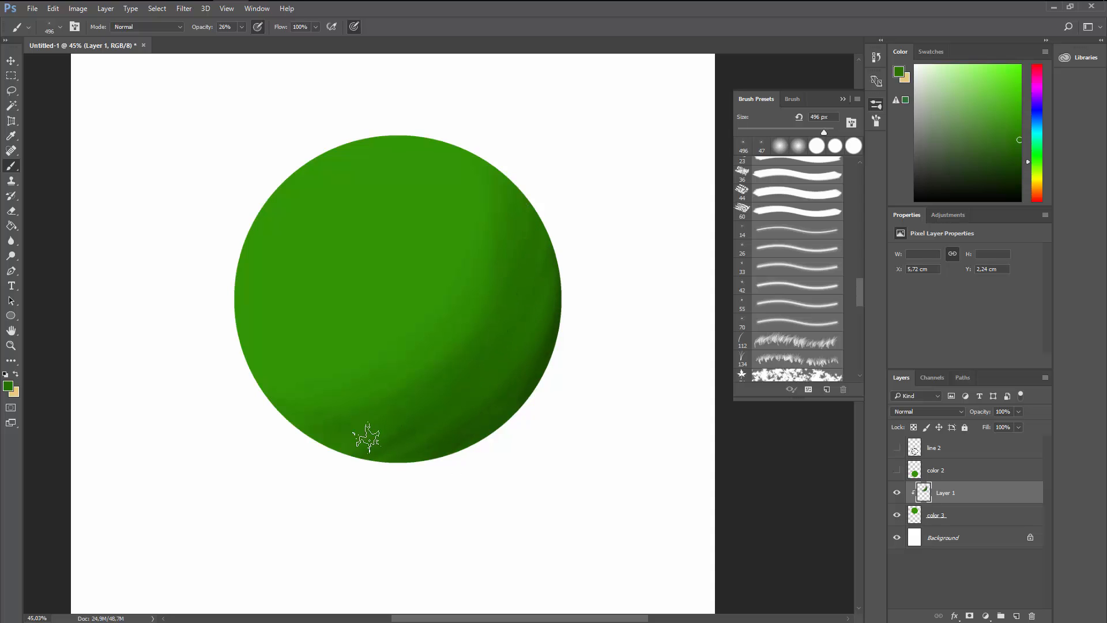
alt+click(551, 347)
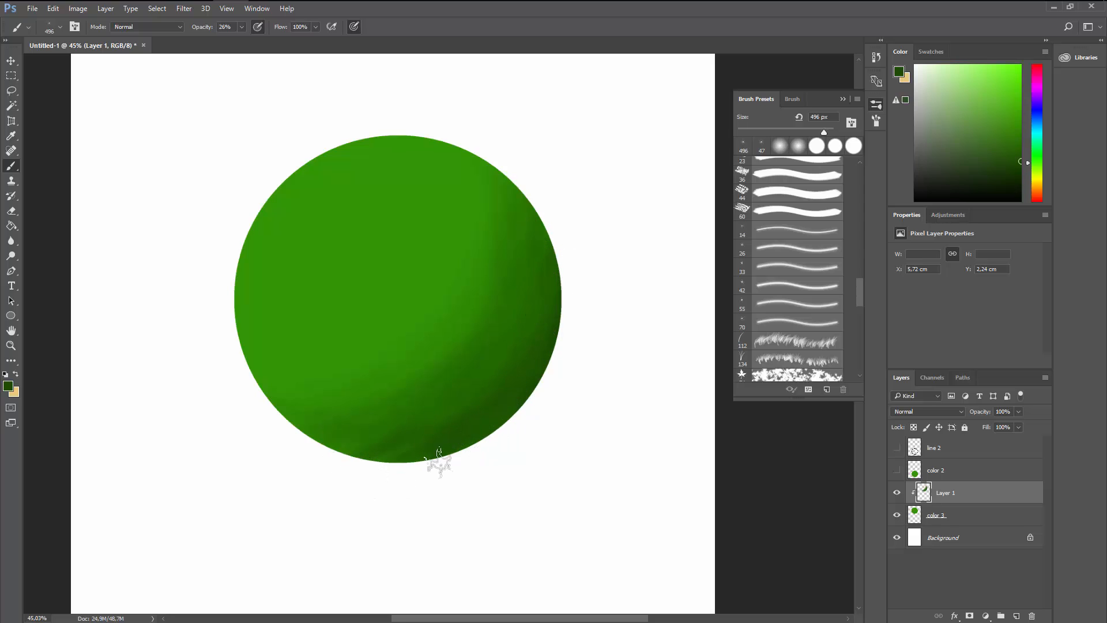
alt+click(468, 212)
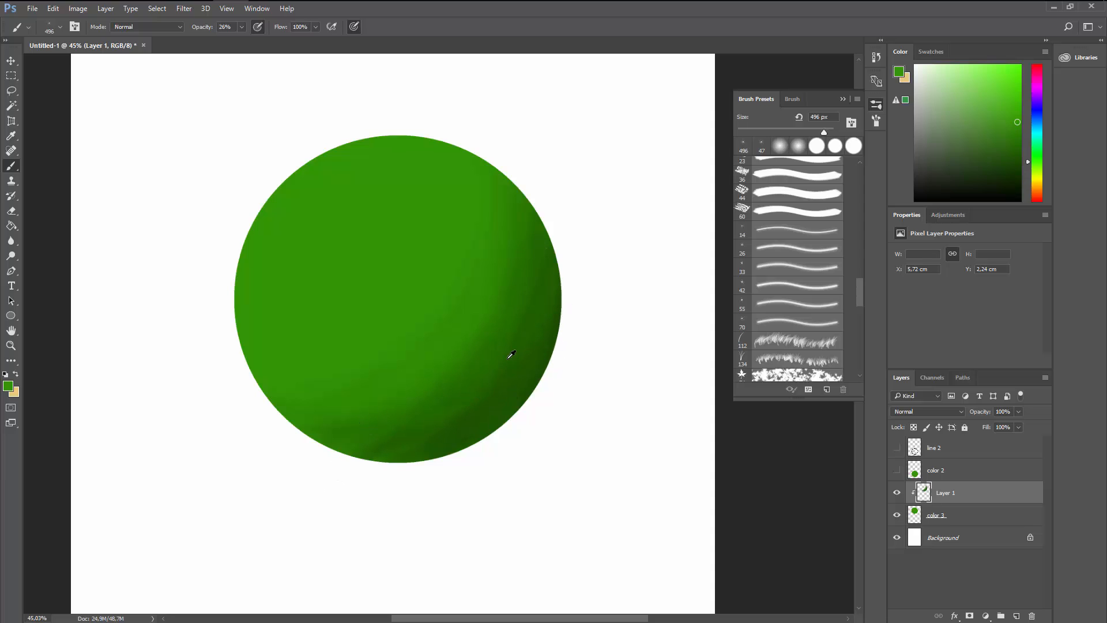
alt+click(510, 324)
alt+click(339, 248)
Step: Paint a light green highlight band across the sphere's upper-left rim
click(1017, 71)
drag(330, 169, 272, 255)
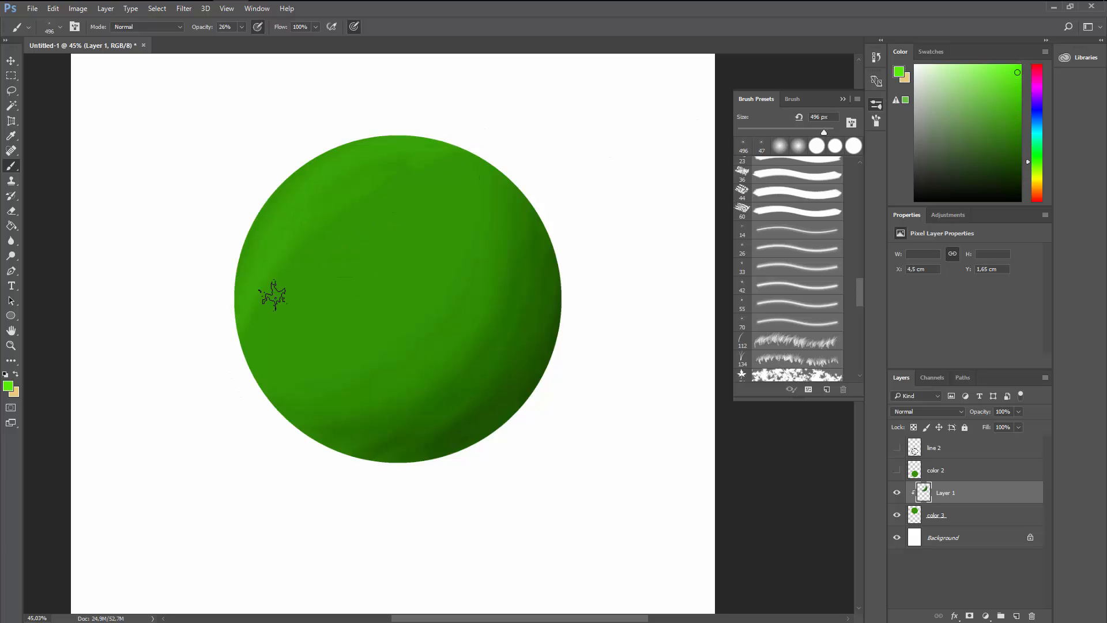
drag(434, 119, 247, 227)
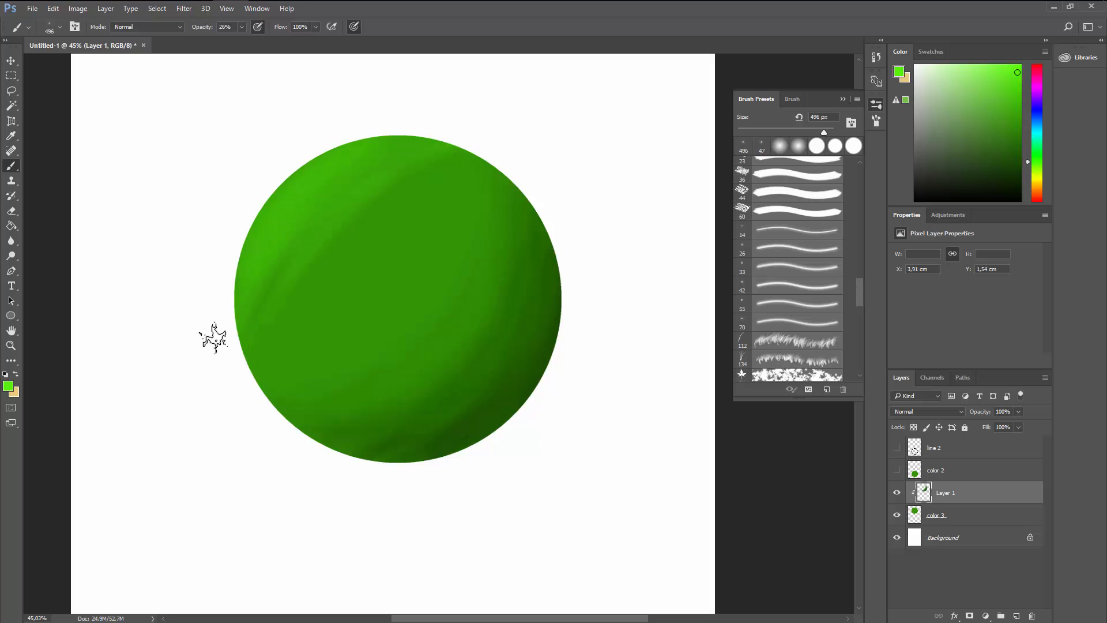
drag(237, 378, 324, 216)
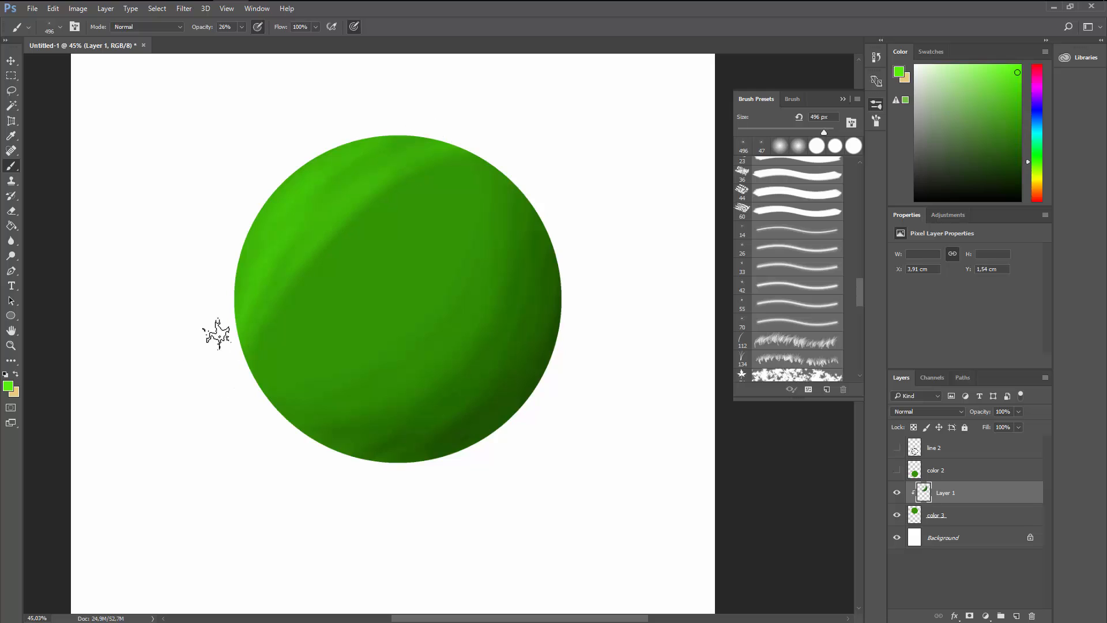
Step: Sample darker greens from the sphere to blend the highlight into the body
alt+click(415, 225)
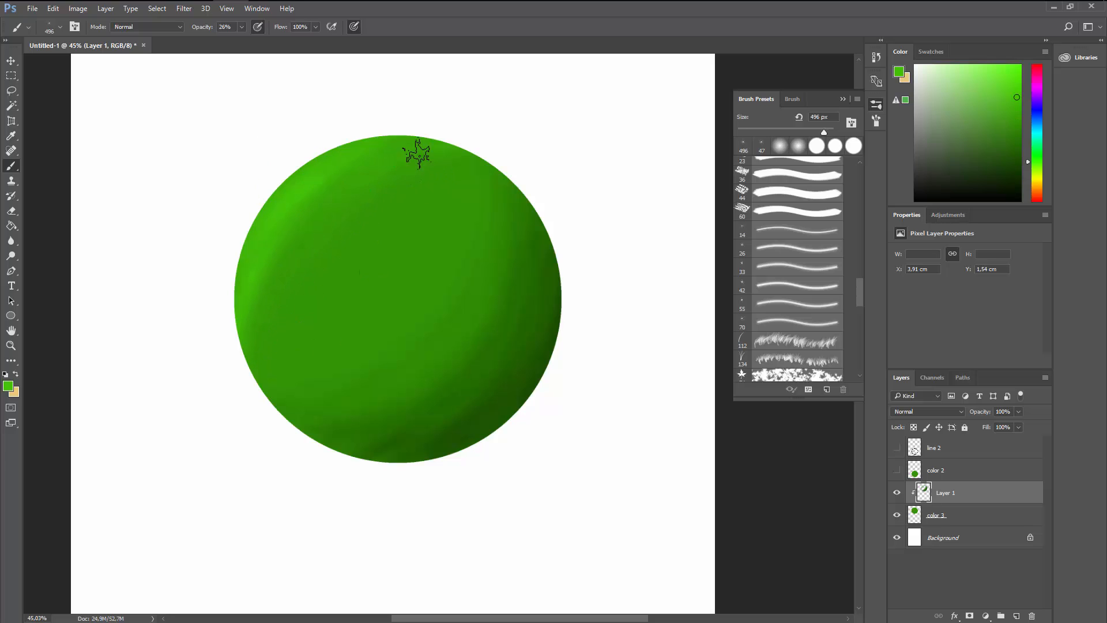
alt+click(319, 216)
key(alt)
alt+click(324, 363)
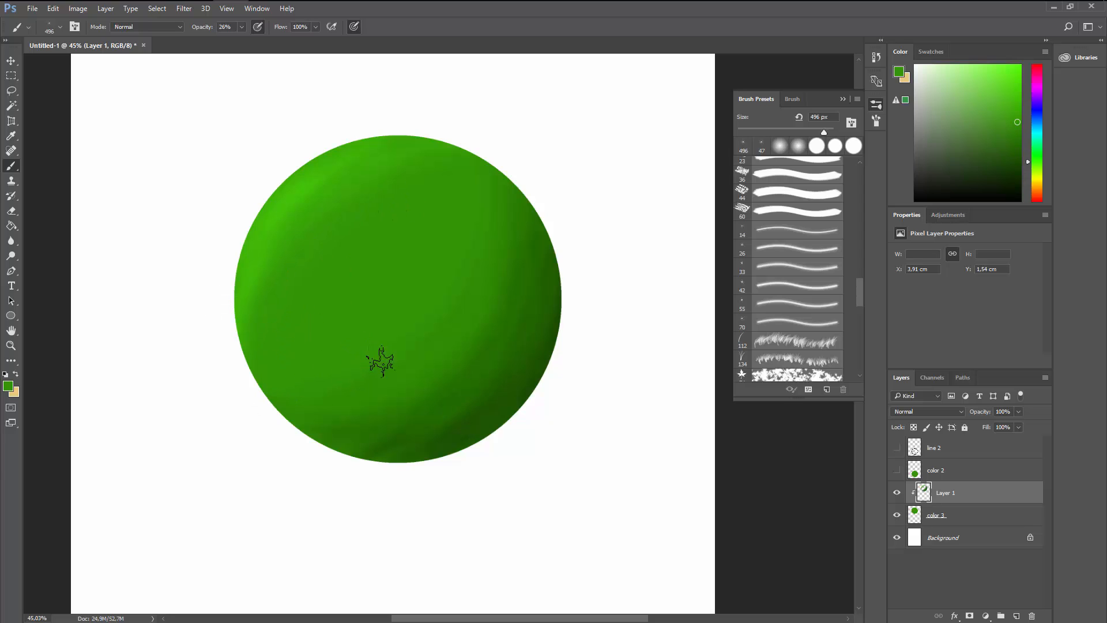
Step: With near-white, brush a curved glossy highlight arc on the sphere's upper-left
click(925, 66)
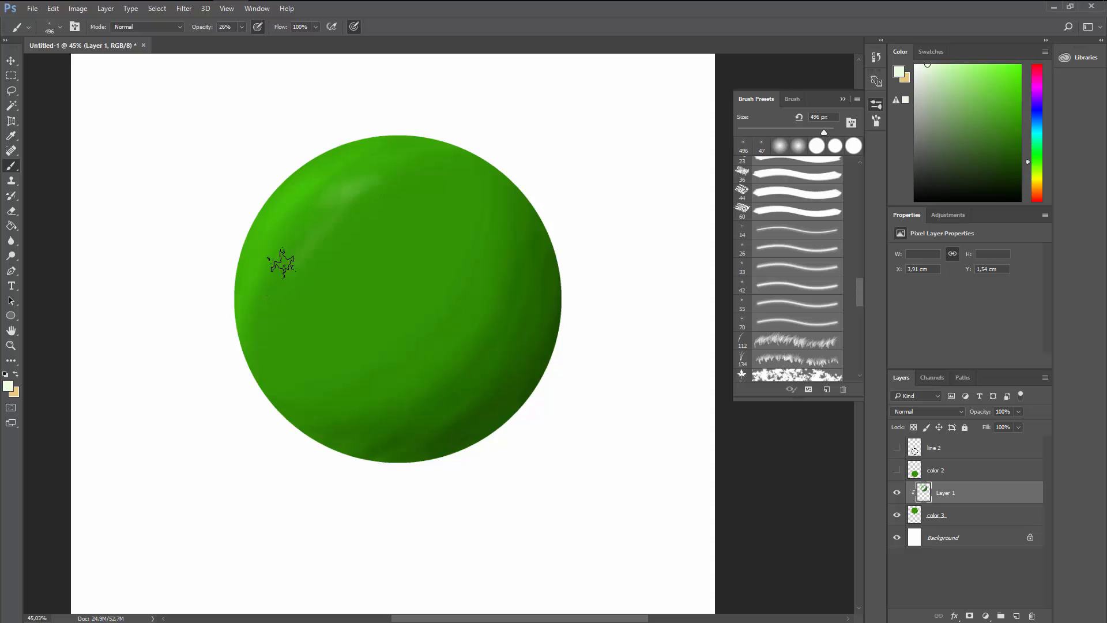
mouse_move(278, 268)
mouse_down()
mouse_move(390, 181)
mouse_move(292, 271)
mouse_up()
mouse_move(385, 191)
mouse_down()
mouse_move(267, 277)
mouse_move(265, 291)
mouse_move(265, 275)
mouse_up()
drag(347, 195, 279, 311)
mouse_move(389, 185)
mouse_down()
mouse_move(271, 314)
mouse_move(303, 229)
mouse_move(313, 233)
mouse_move(271, 272)
mouse_move(285, 294)
mouse_up()
mouse_move(375, 219)
mouse_down()
mouse_move(286, 297)
mouse_move(301, 235)
mouse_move(375, 219)
mouse_move(389, 205)
mouse_move(351, 215)
mouse_move(332, 273)
mouse_up()
scroll(458, 229, down, 2)
scroll(495, 244, down, 2)
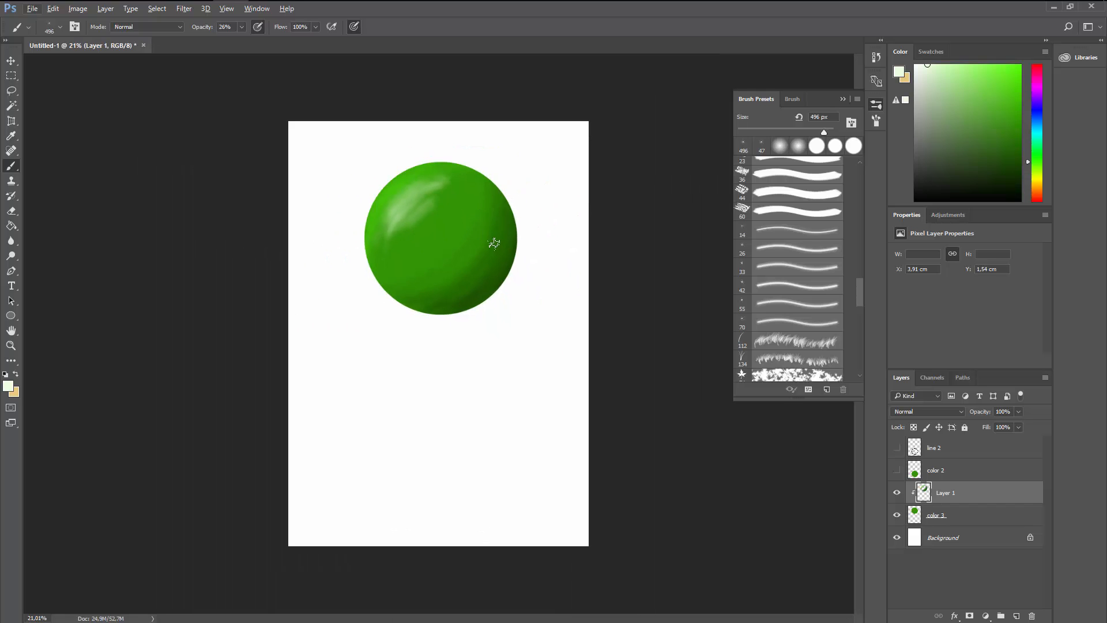
scroll(452, 188, up, 1)
scroll(485, 167, up, 1)
scroll(485, 169, up, 1)
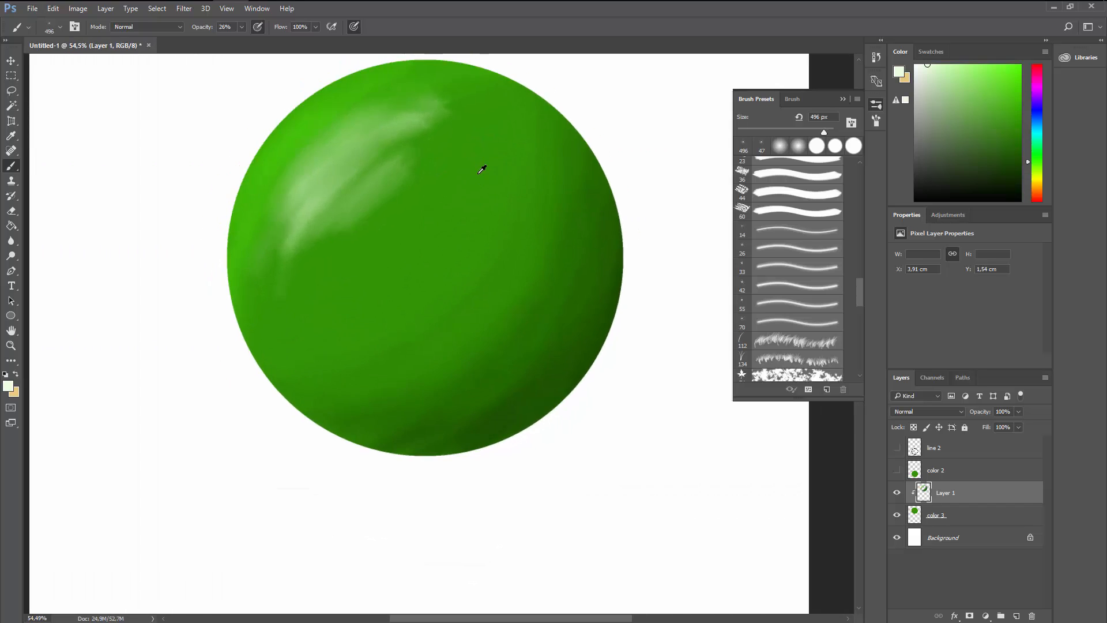
Step: Sample greens, then switch to white and brighten the upper-left highlight
alt+click(439, 216)
alt+click(268, 186)
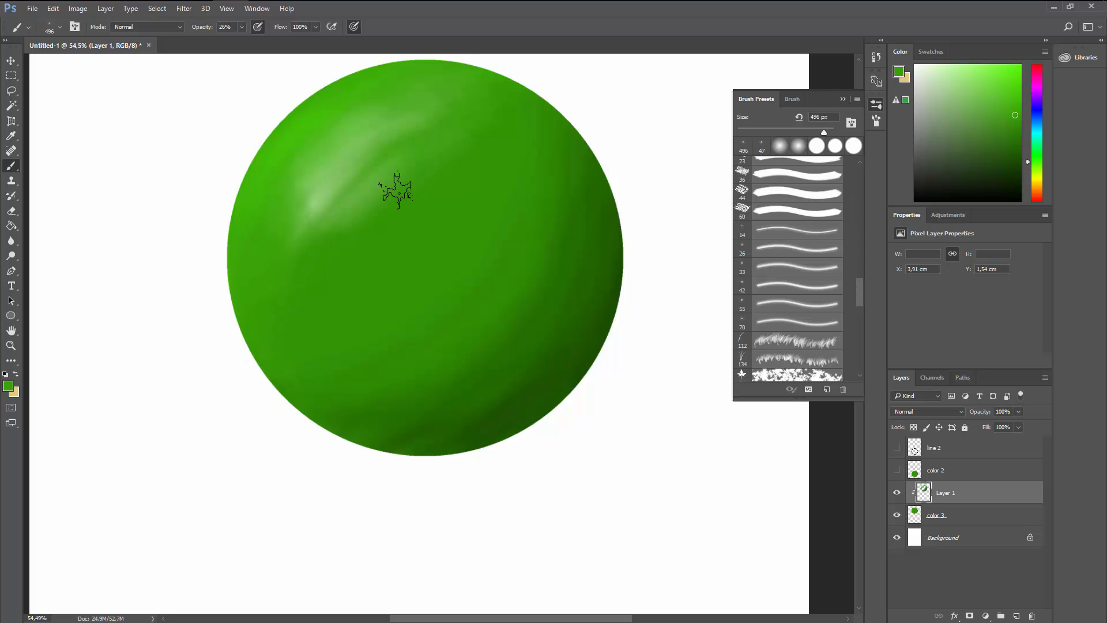
alt+click(377, 182)
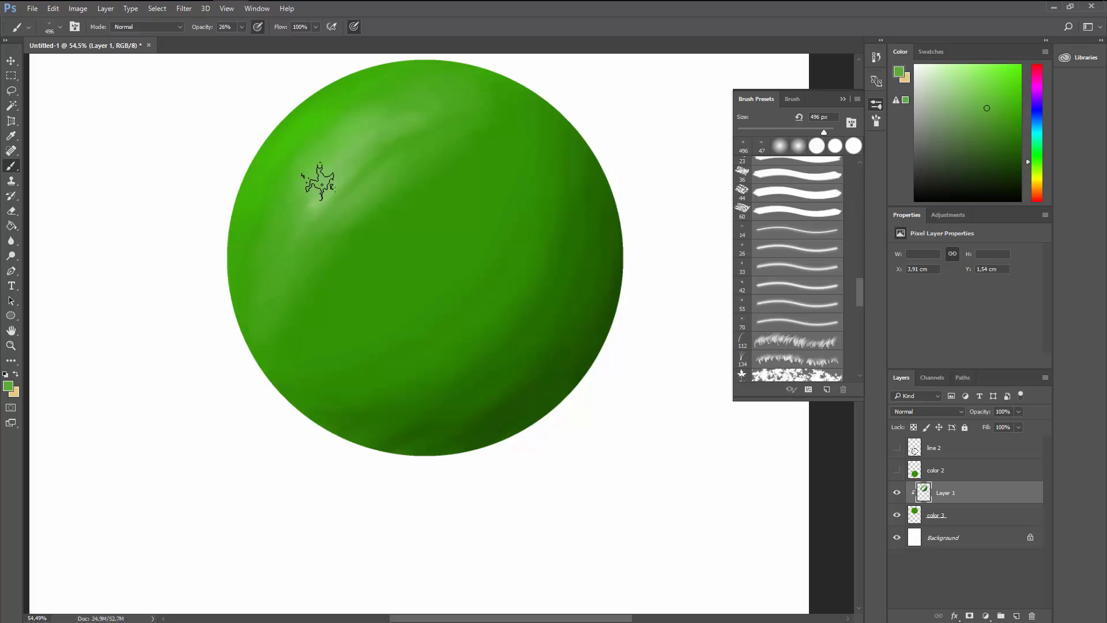
click(914, 65)
mouse_move(366, 143)
mouse_down()
mouse_move(388, 128)
mouse_move(321, 194)
mouse_up()
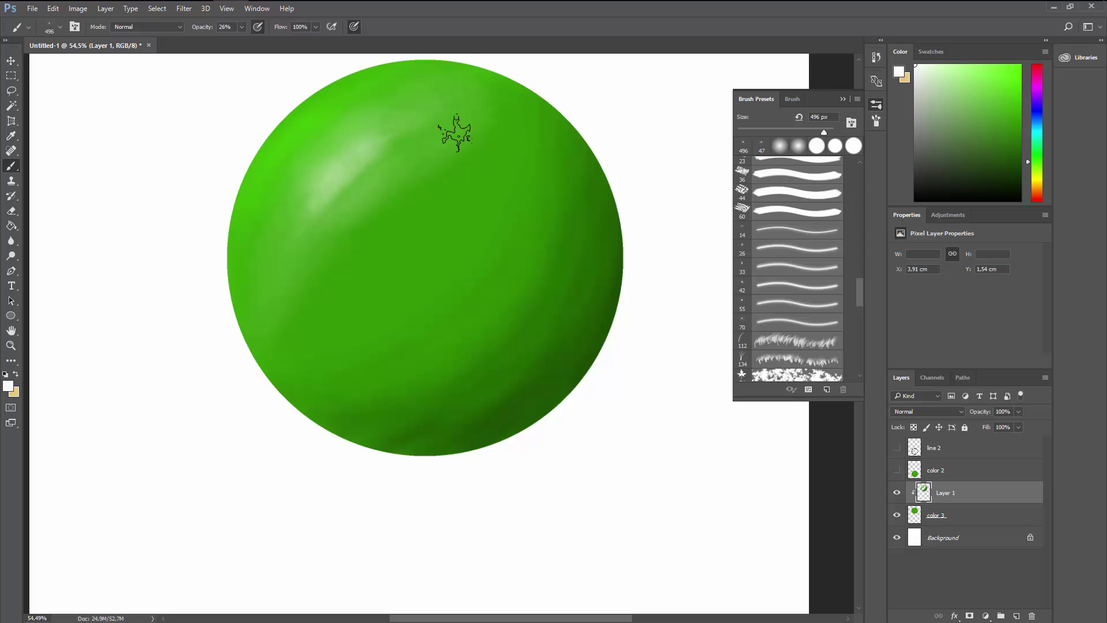
Step: Sample greens and brush over the highlight to soften its transition
alt+click(421, 136)
mouse_move(391, 130)
mouse_down()
mouse_move(285, 235)
mouse_move(334, 124)
mouse_move(313, 214)
mouse_up()
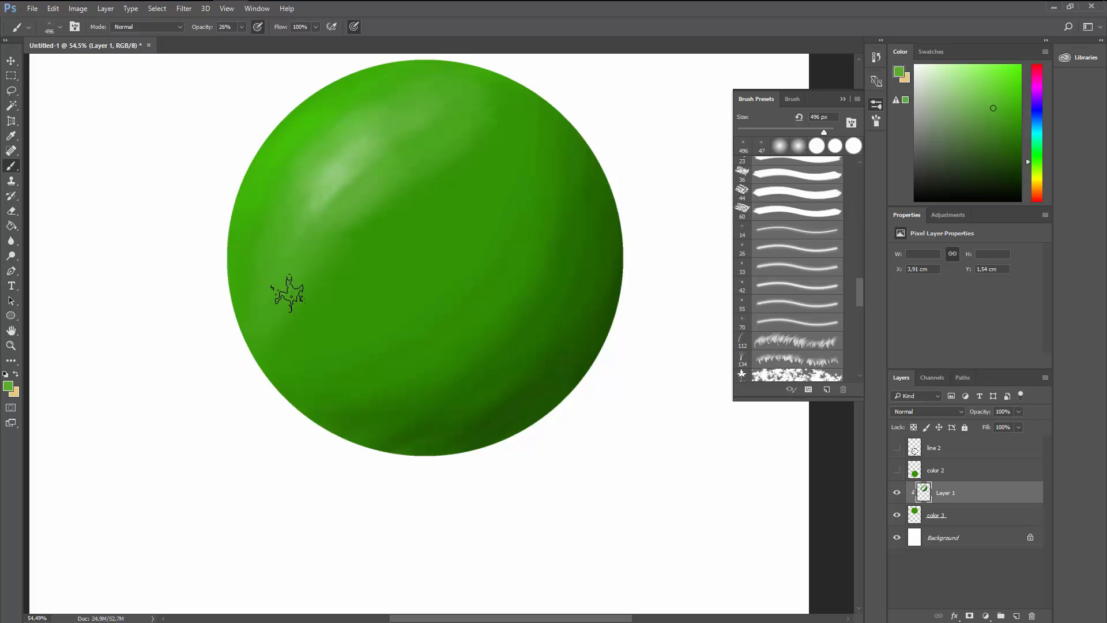
alt+click(484, 319)
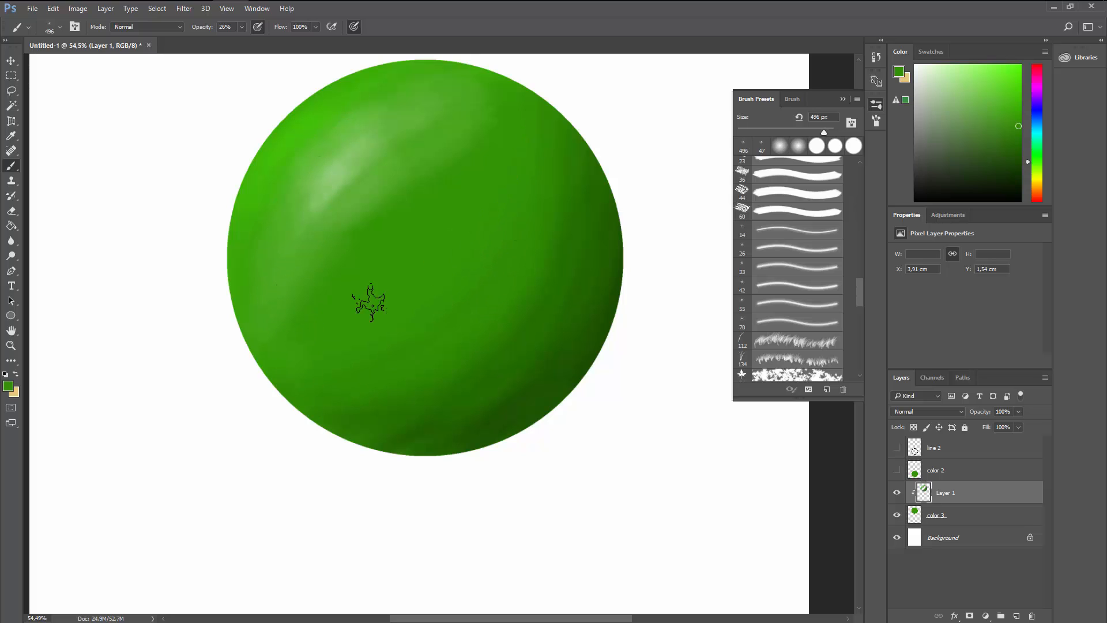
alt+click(387, 206)
scroll(484, 238, down, 2)
scroll(480, 259, down, 1)
scroll(483, 276, down, 1)
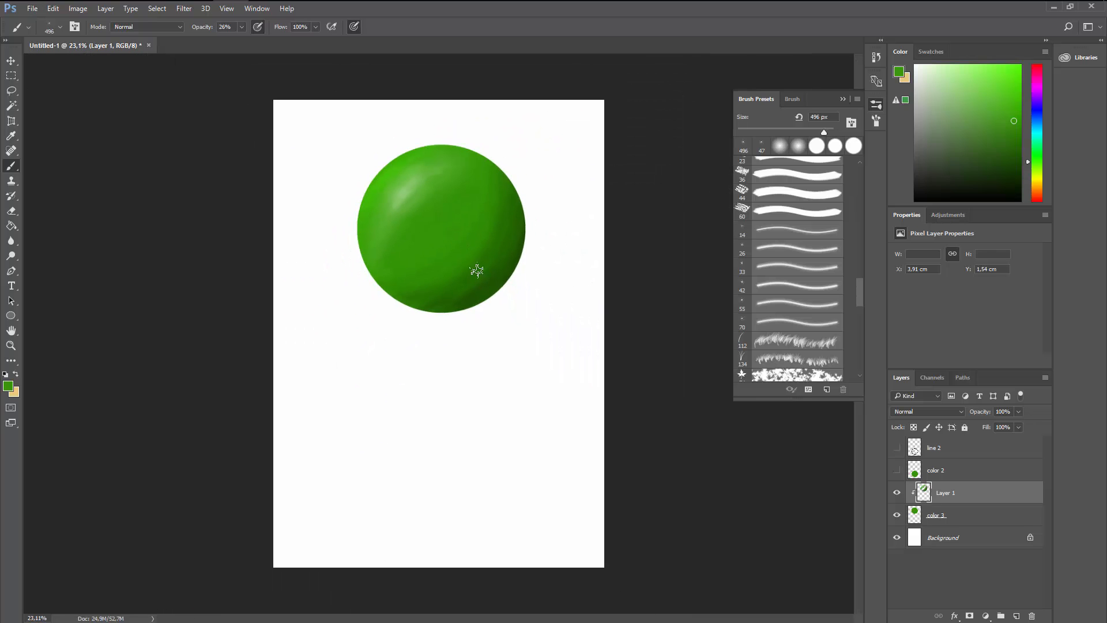
scroll(417, 192, up, 2)
scroll(418, 192, up, 2)
scroll(415, 195, up, 1)
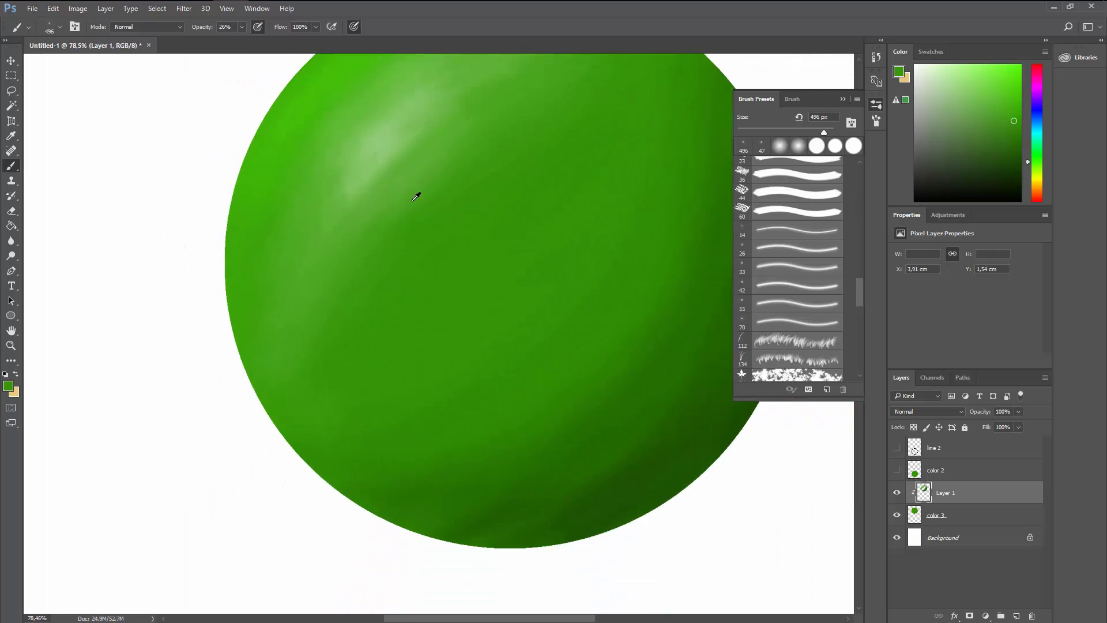
scroll(433, 209, down, 3)
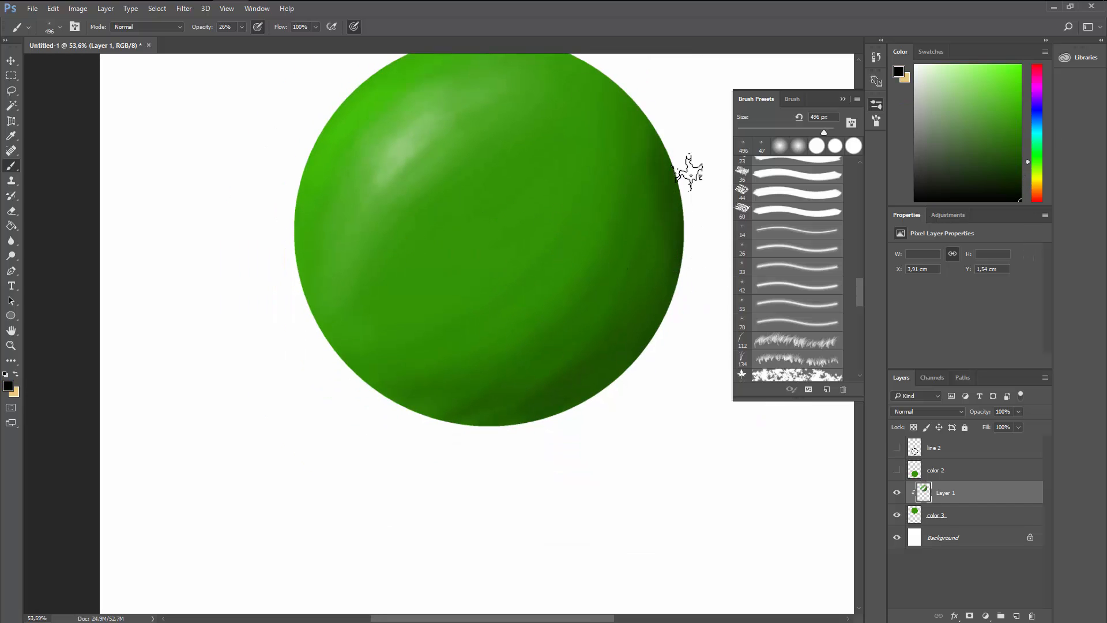
Step: Darken the sphere's right and lower-right rim and Alt-sample a darker green from its edge
drag(638, 389, 681, 264)
drag(710, 204, 685, 280)
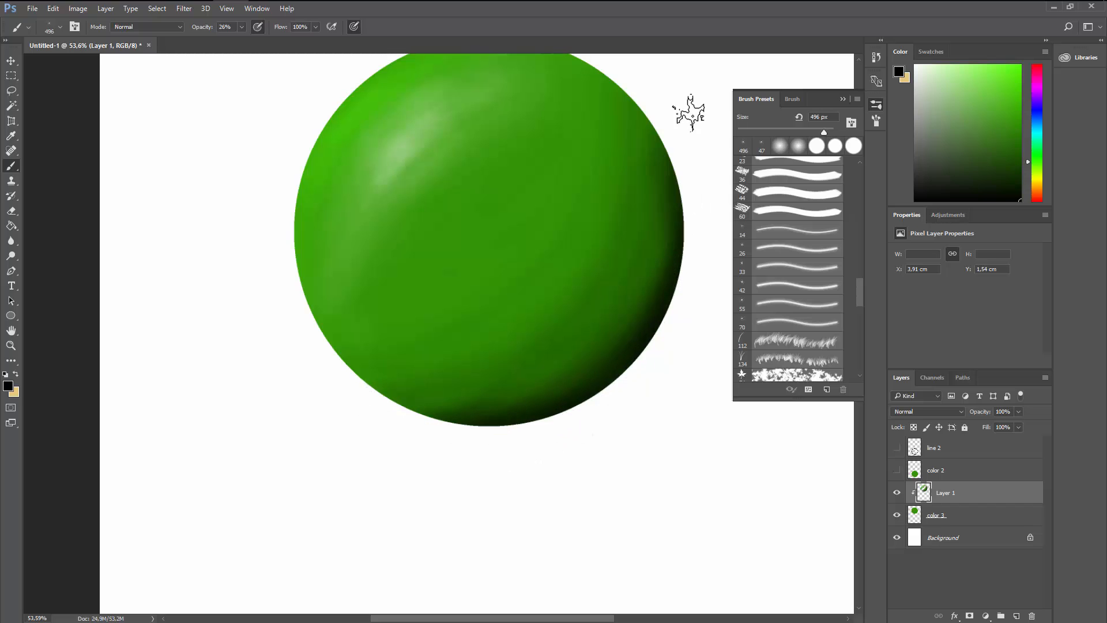
alt+click(642, 217)
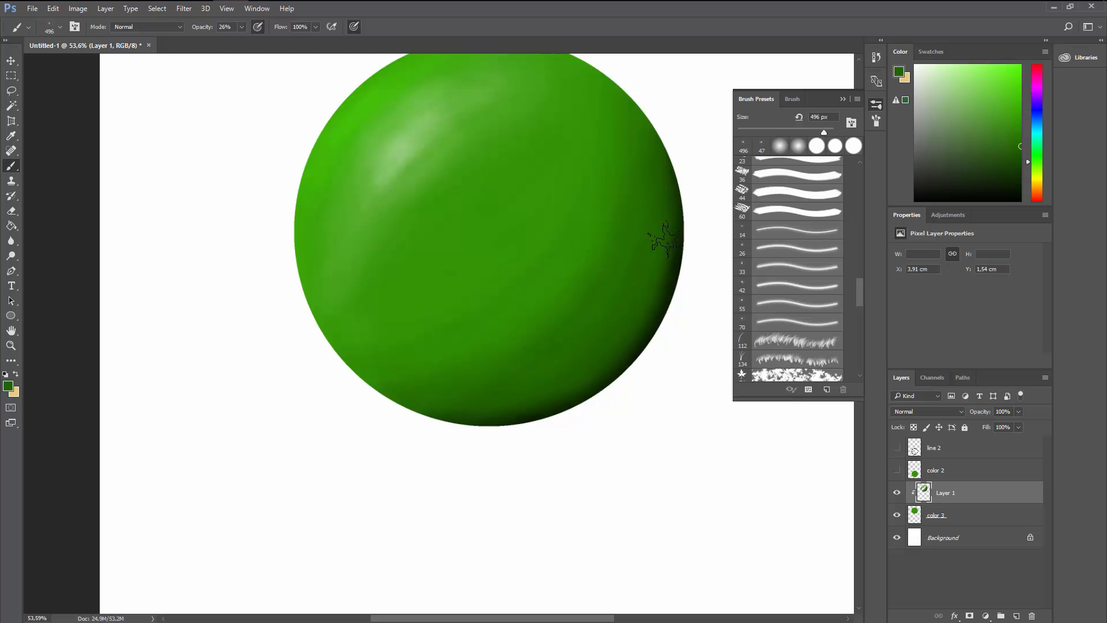
key(alt)
alt+click(668, 163)
alt+scroll(372, 298, down, 1)
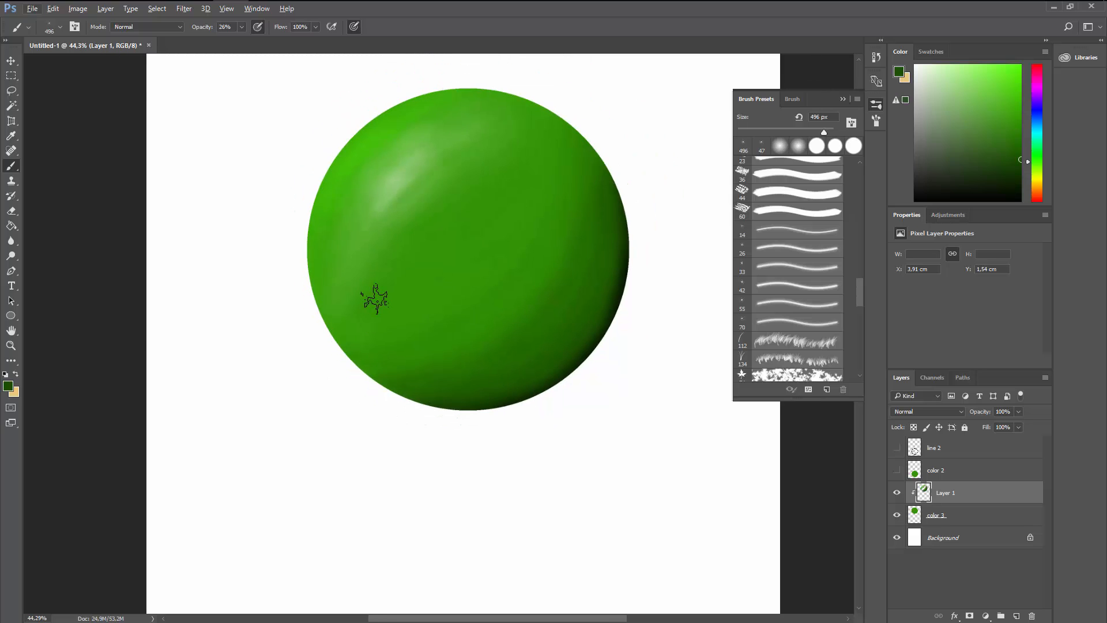
scroll(373, 297, up, 2)
scroll(373, 296, up, 1)
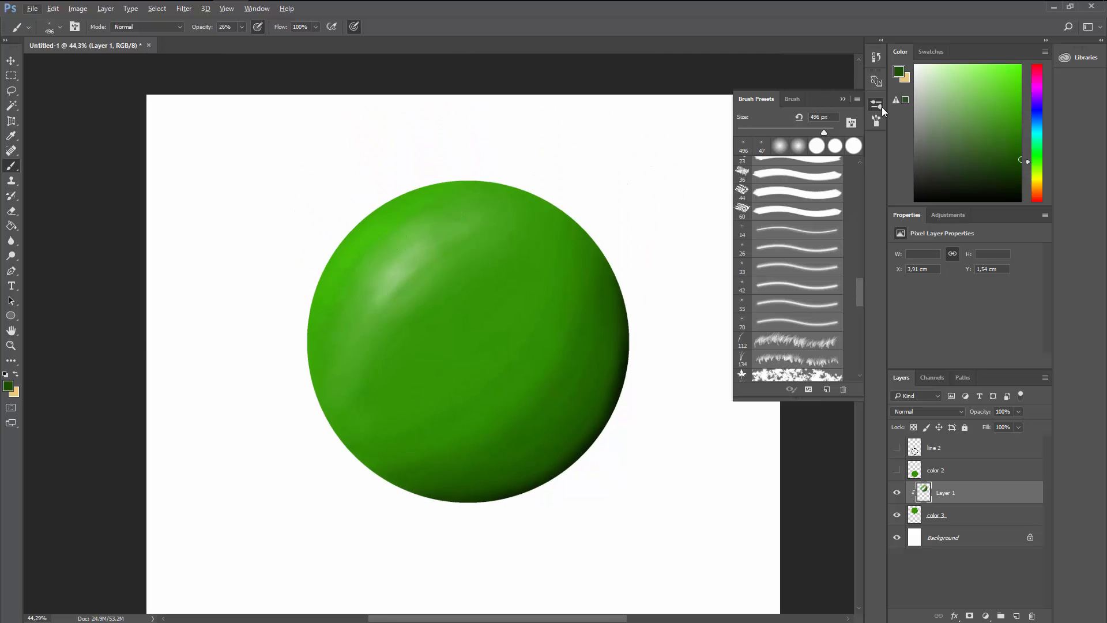
Step: Paint a soft white rim light along the sphere's upper-left edge, then sample a green
click(915, 66)
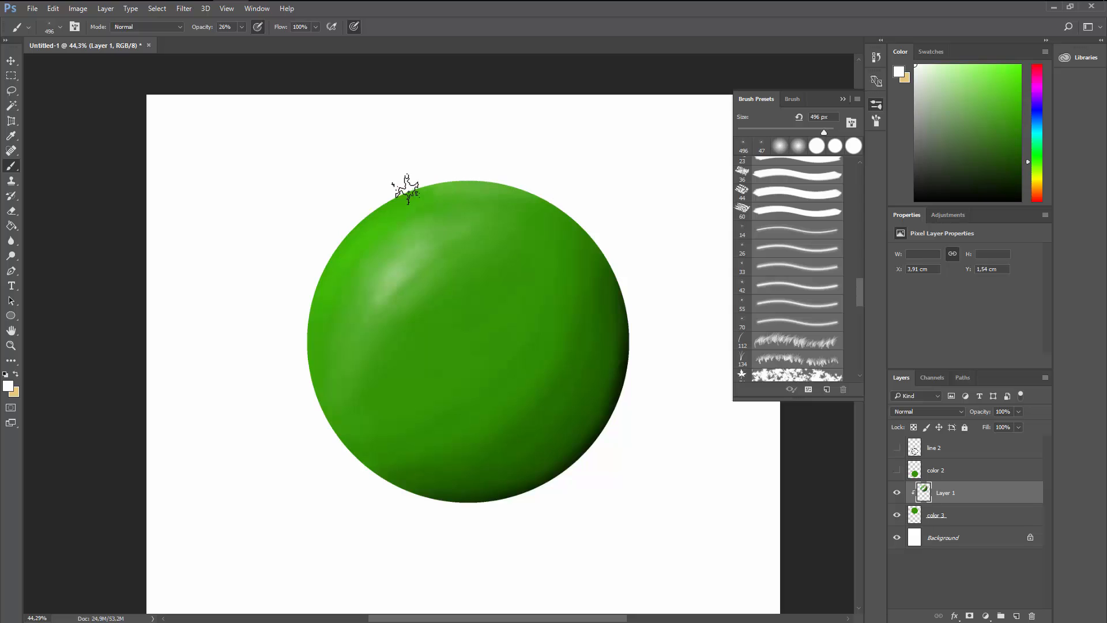
drag(513, 173, 306, 315)
mouse_move(501, 150)
mouse_down()
mouse_move(306, 251)
mouse_move(299, 311)
mouse_up()
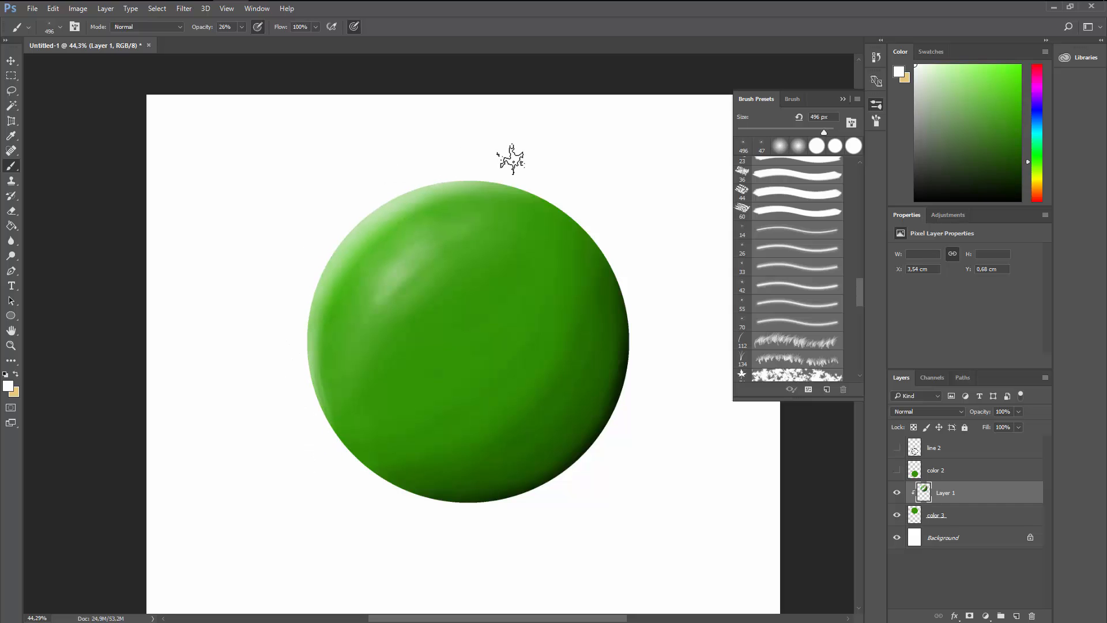
drag(522, 158, 577, 197)
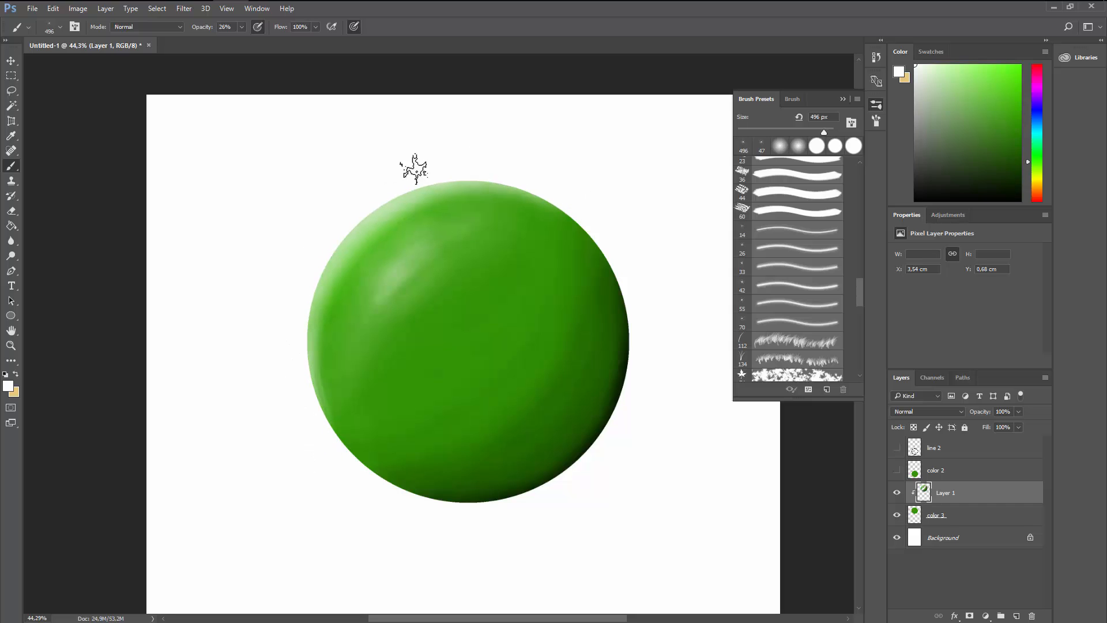
scroll(376, 275, down, 1)
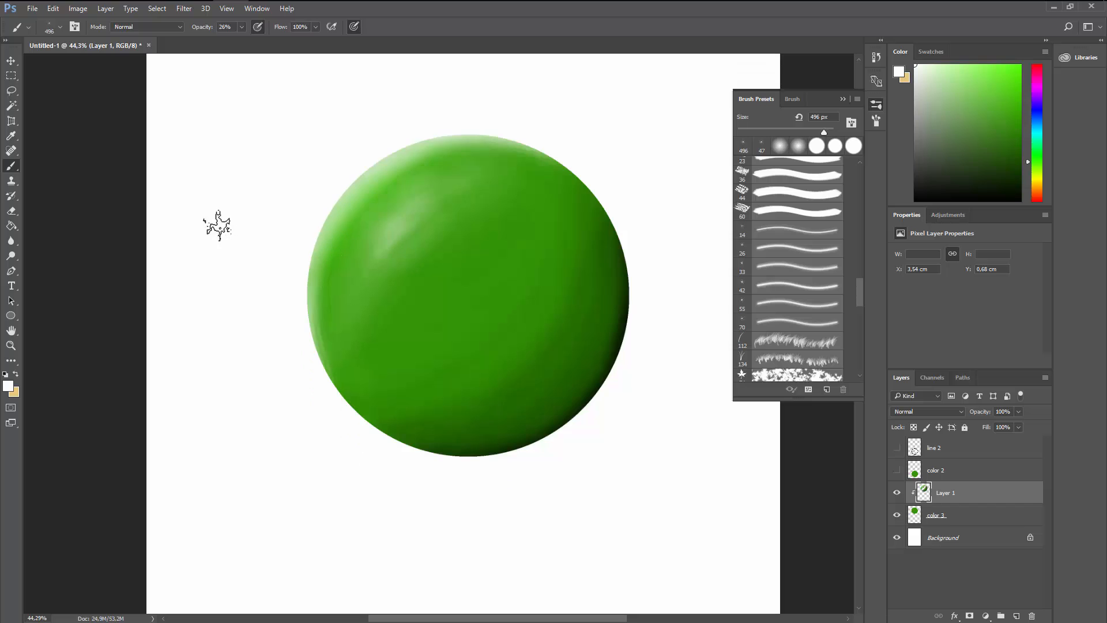
alt+scroll(217, 227, up, 1)
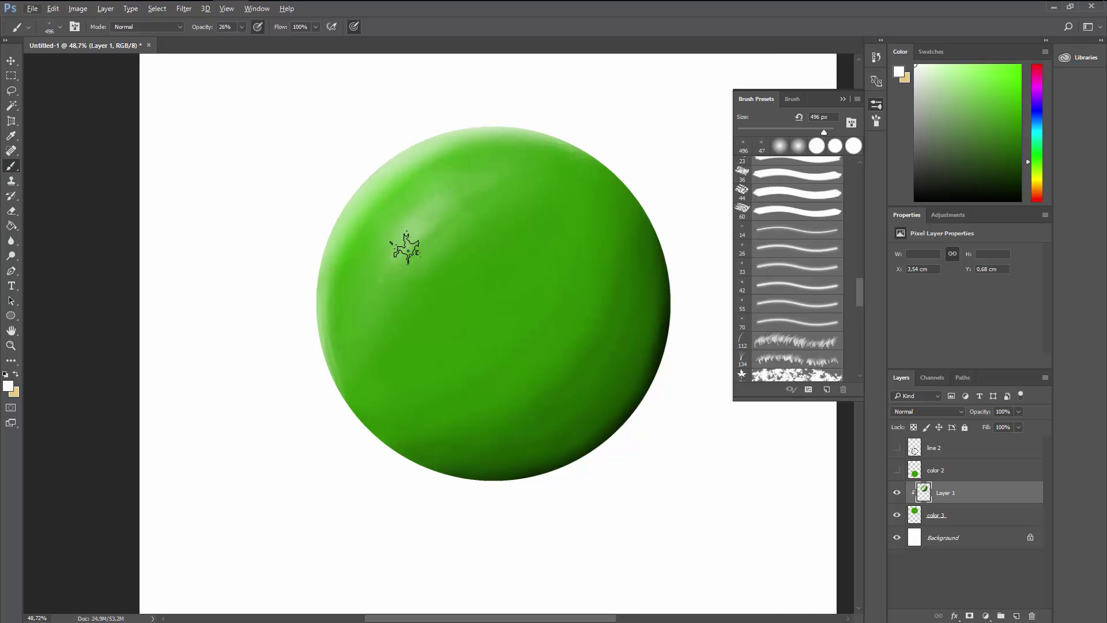
scroll(477, 291, up, 2)
alt+click(487, 293)
alt+scroll(487, 294, up, 2)
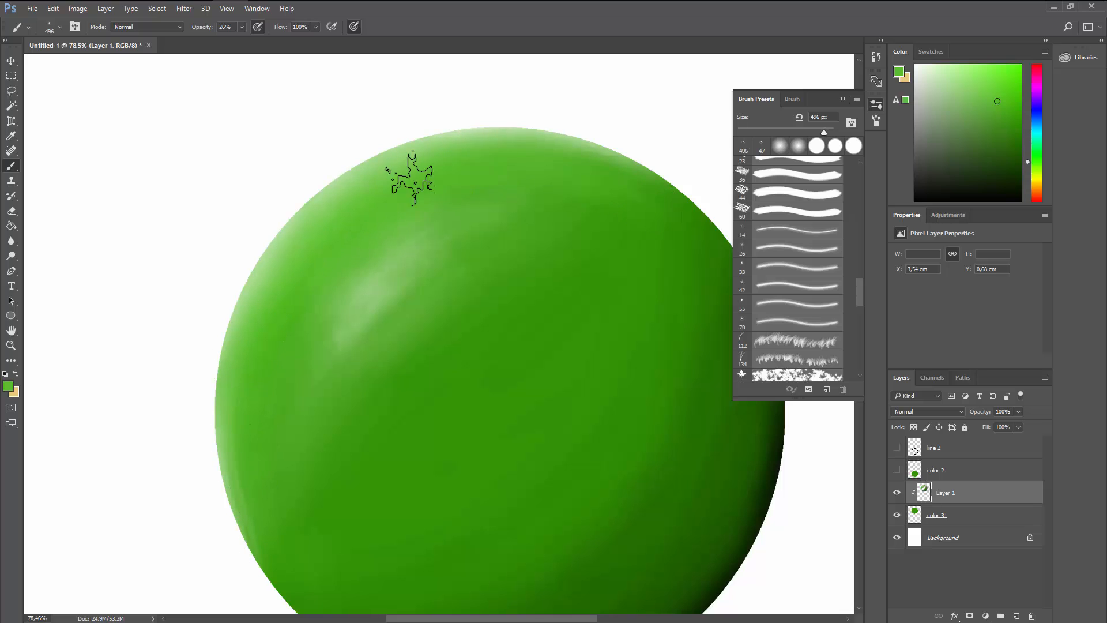
scroll(195, 377, down, 2)
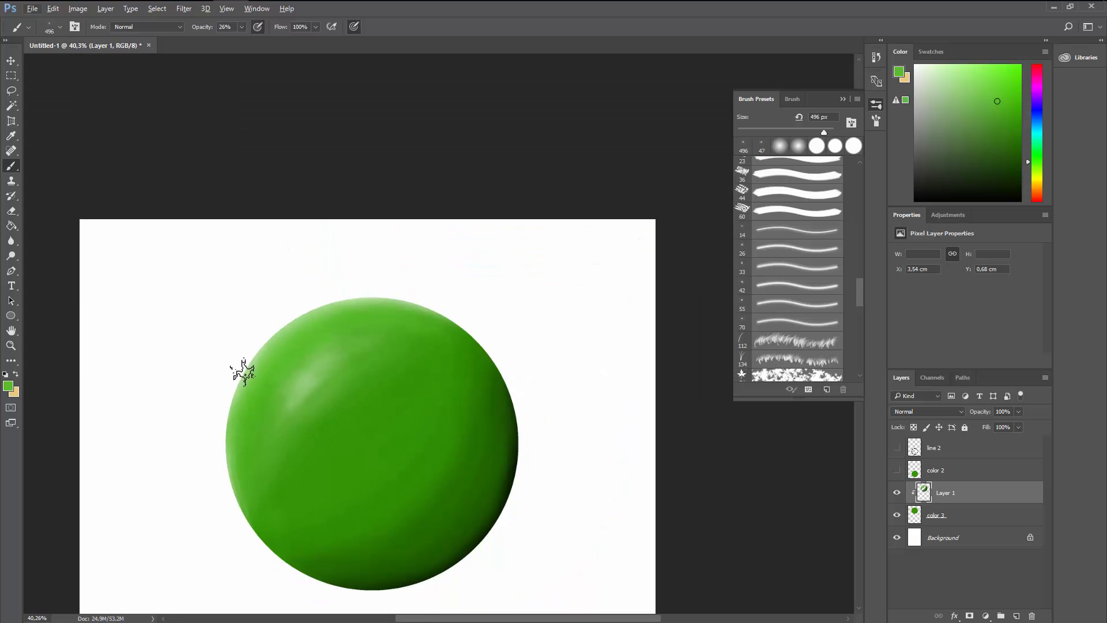
scroll(262, 361, up, 3)
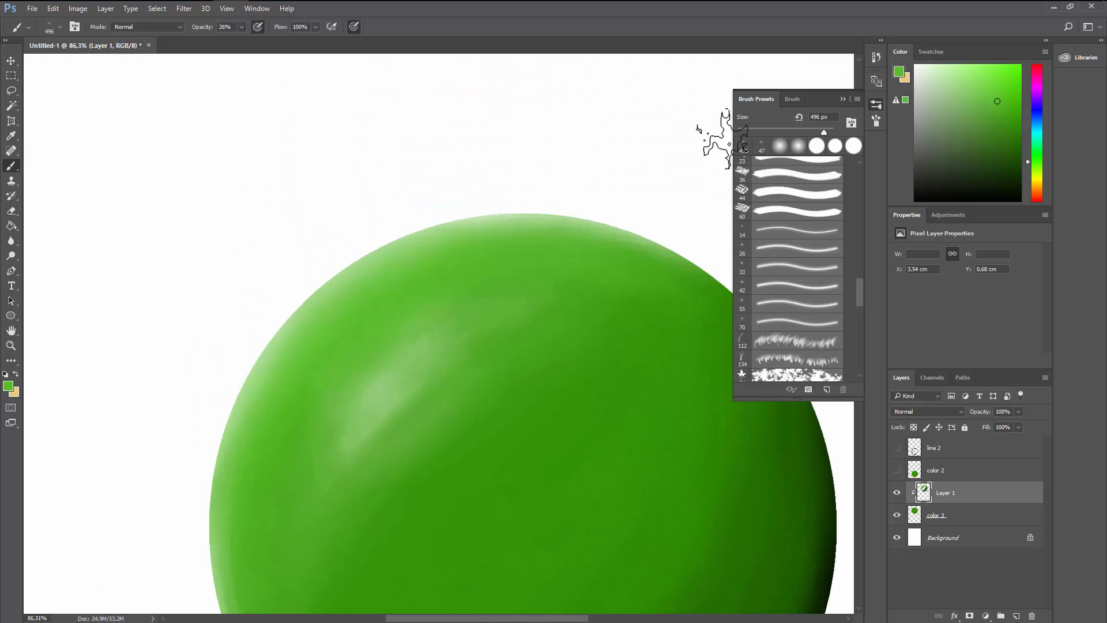
Step: Switch the paint colour to white for the upper-left rim light
click(915, 66)
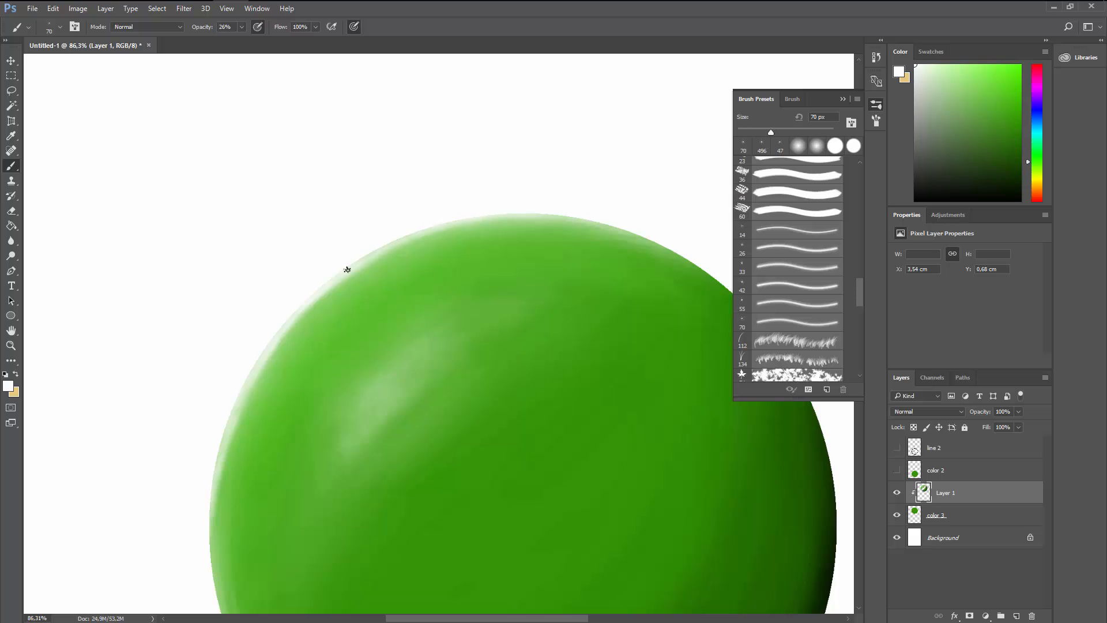
scroll(333, 277, down, 3)
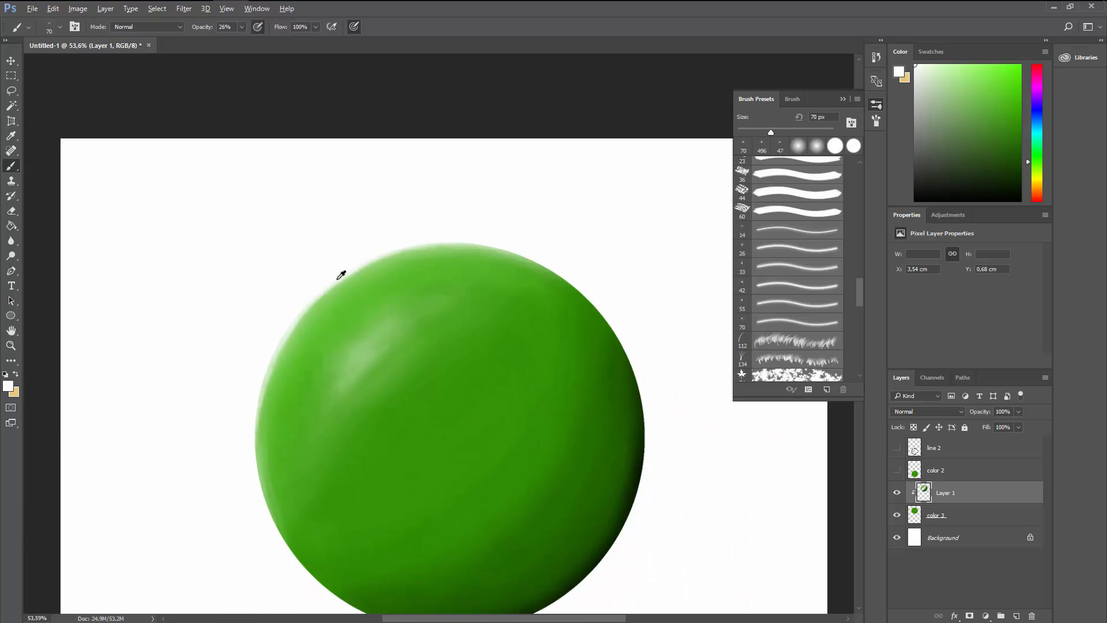
scroll(351, 266, down, 2)
scroll(502, 347, down, 1)
scroll(503, 350, down, 1)
scroll(502, 356, down, 2)
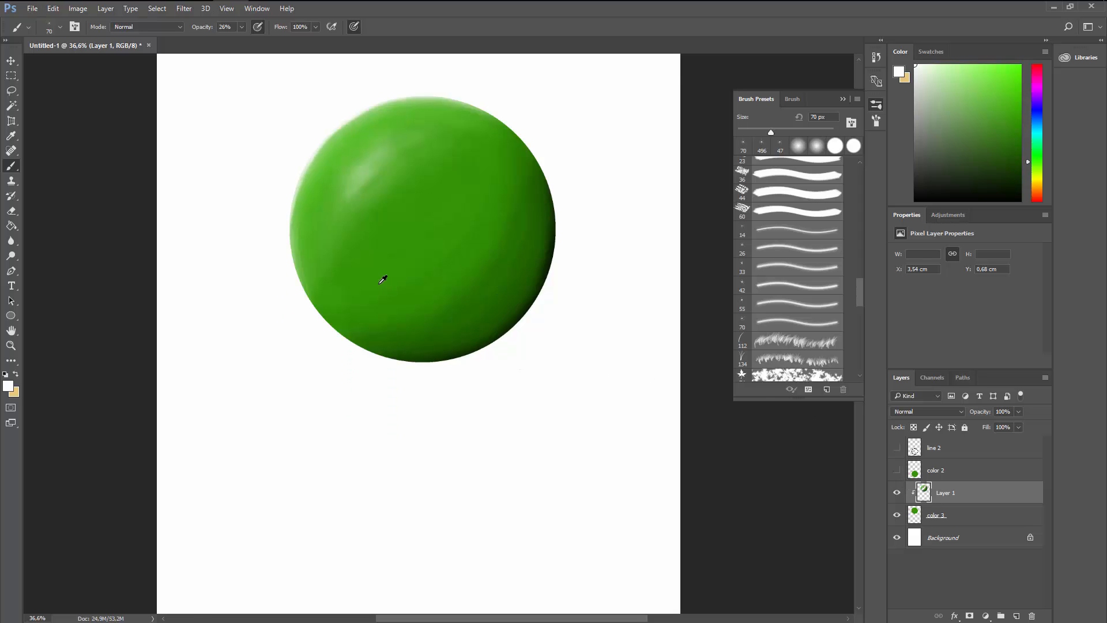
scroll(382, 279, down, 1)
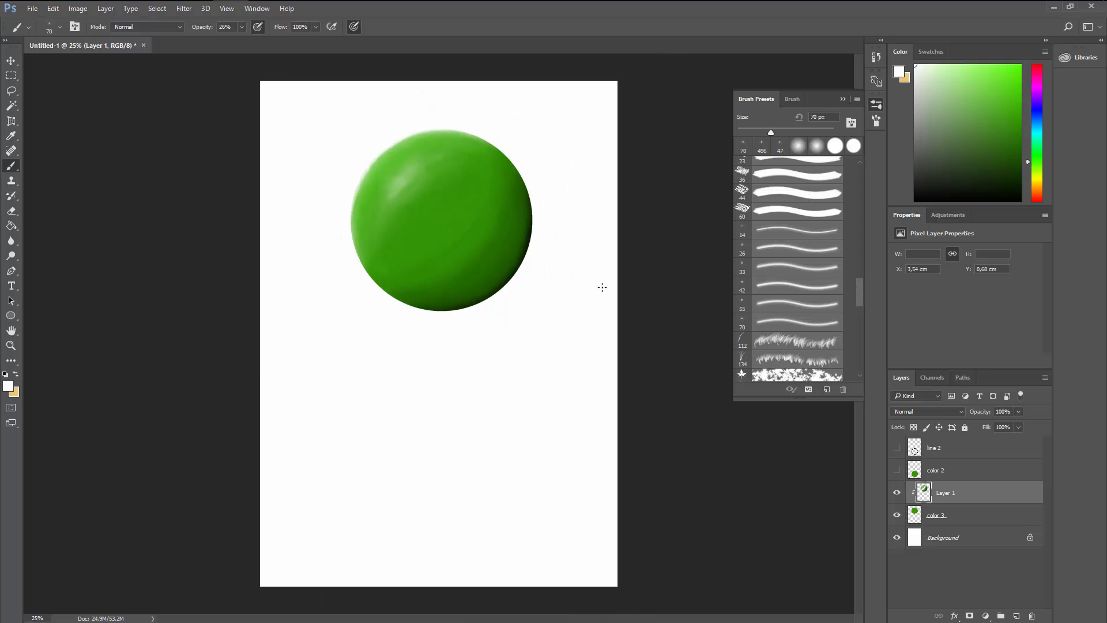
click(901, 494)
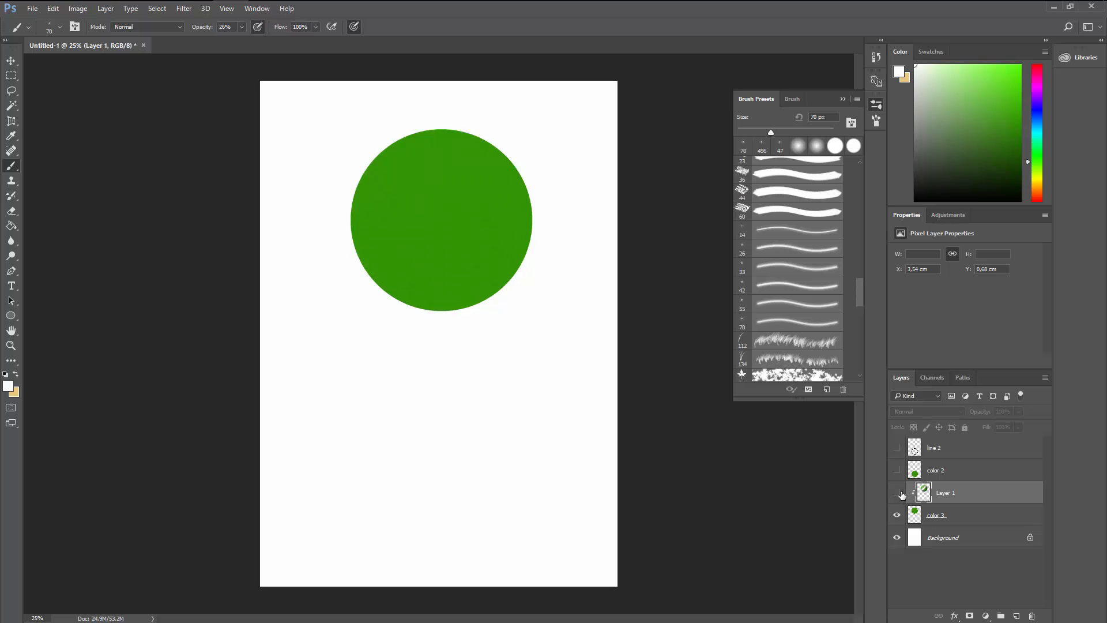
click(896, 492)
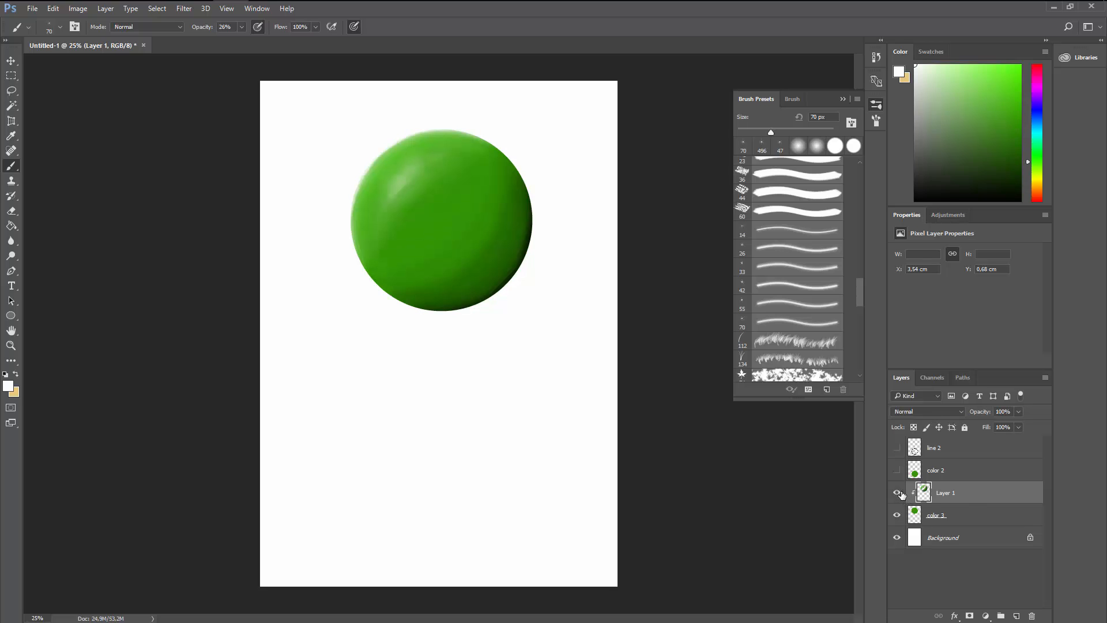
click(896, 491)
scroll(488, 304, up, 1)
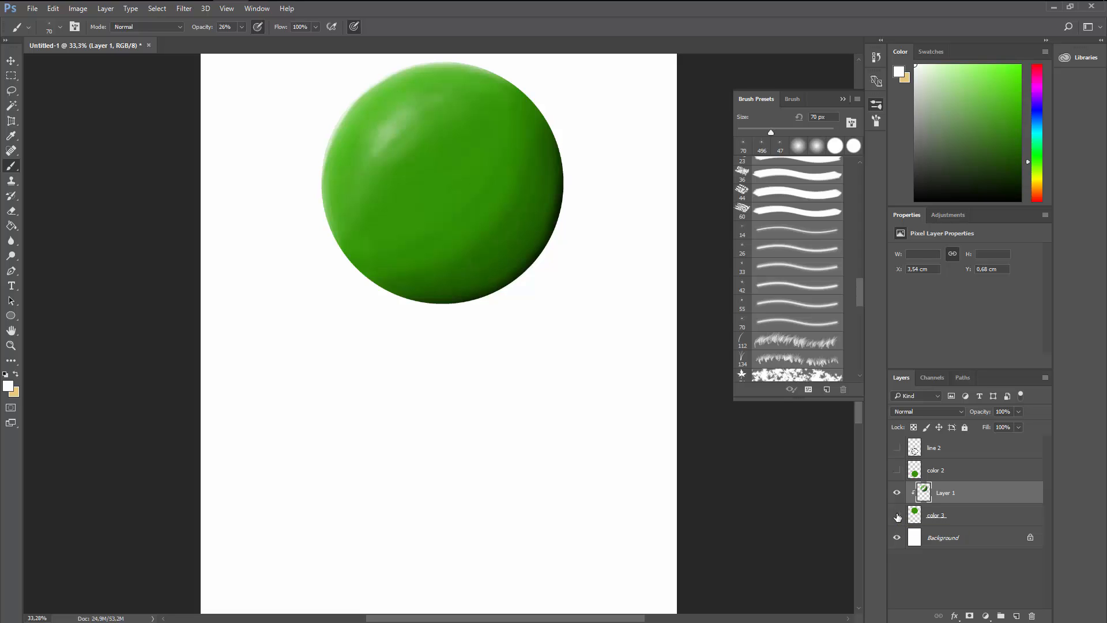
Step: Hide the airbrushed 'color 3' circle and show 'color 2' with its 'line 2' outline, selecting color 2
click(896, 516)
click(897, 472)
click(896, 447)
scroll(657, 395, down, 2)
click(939, 476)
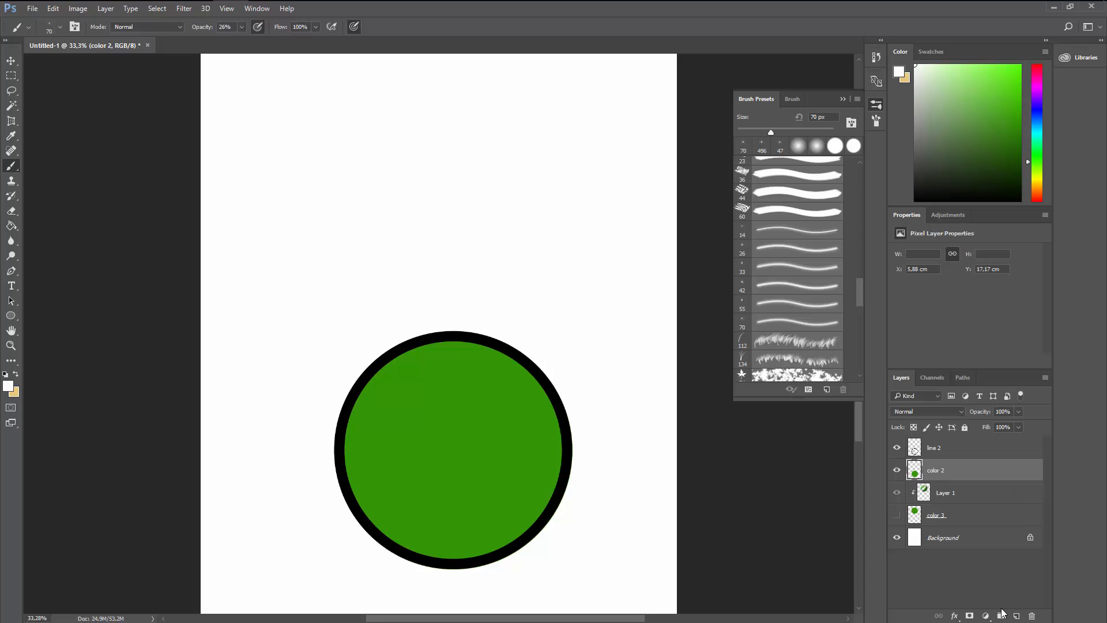
Step: Add an empty 'Layer 2' clipped to the color 2 circle, with the large soft brush in black
click(1018, 616)
alt+click(930, 478)
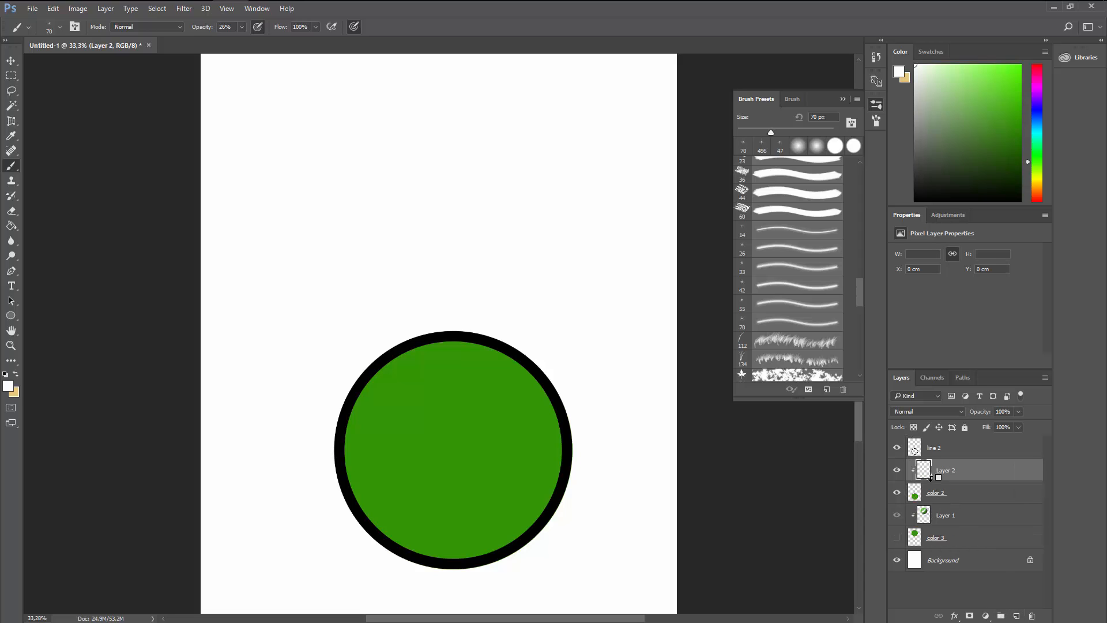
scroll(477, 433, down, 3)
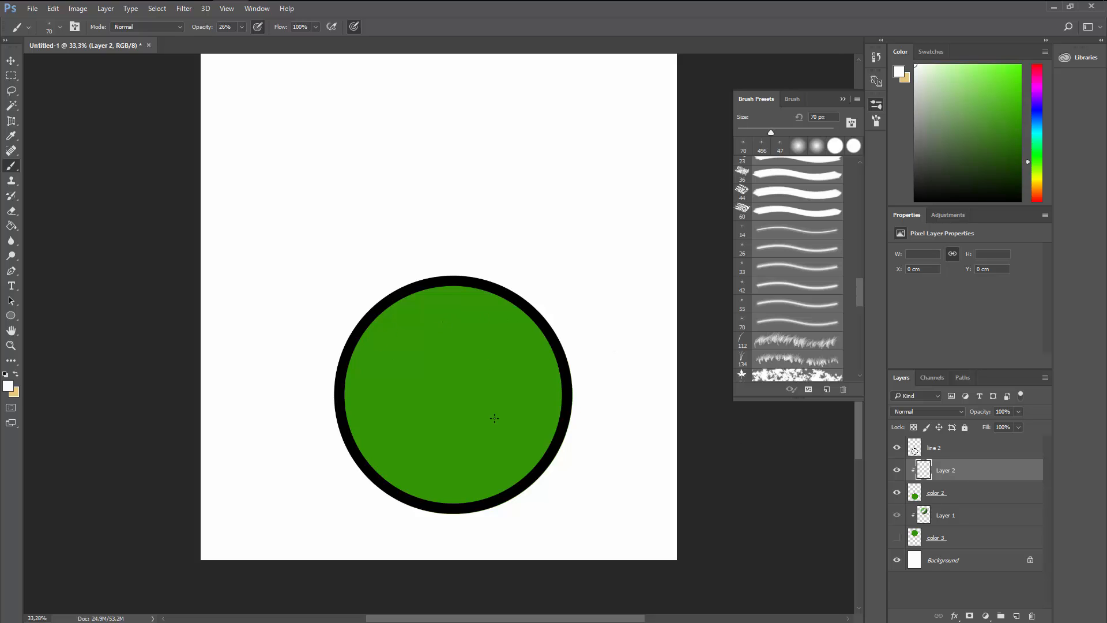
scroll(544, 424, down, 1)
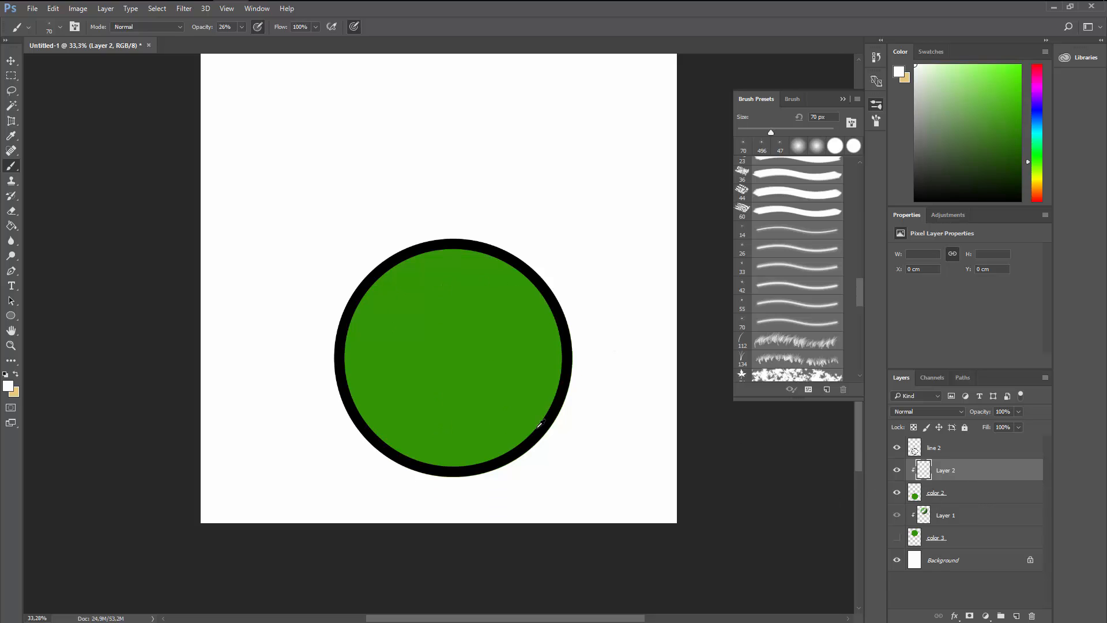
scroll(566, 422, up, 1)
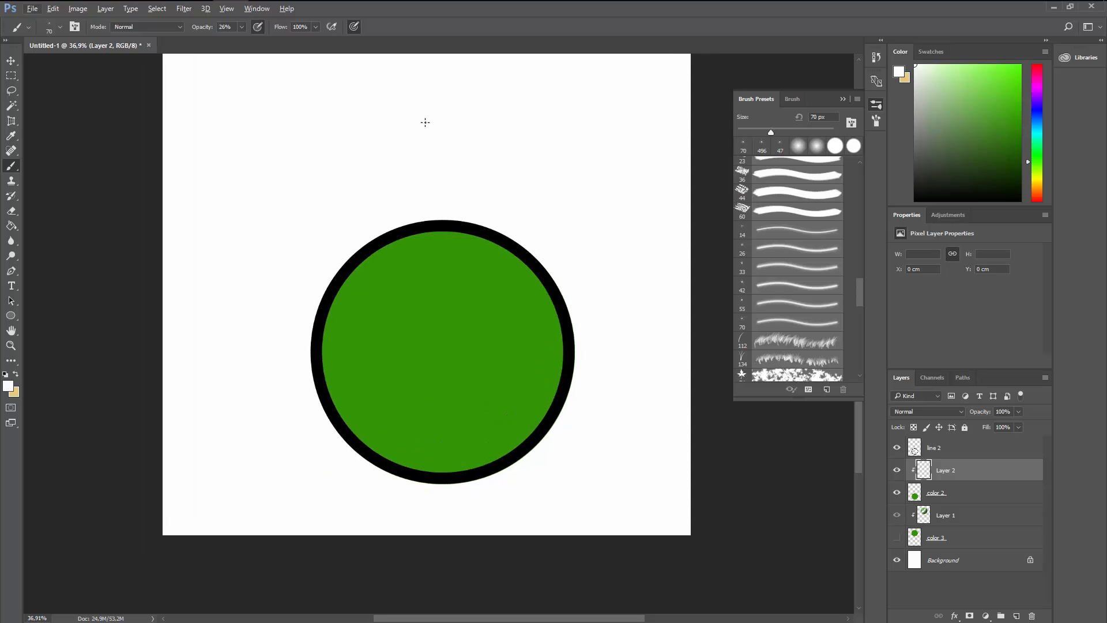
click(765, 150)
click(1018, 200)
text(36)
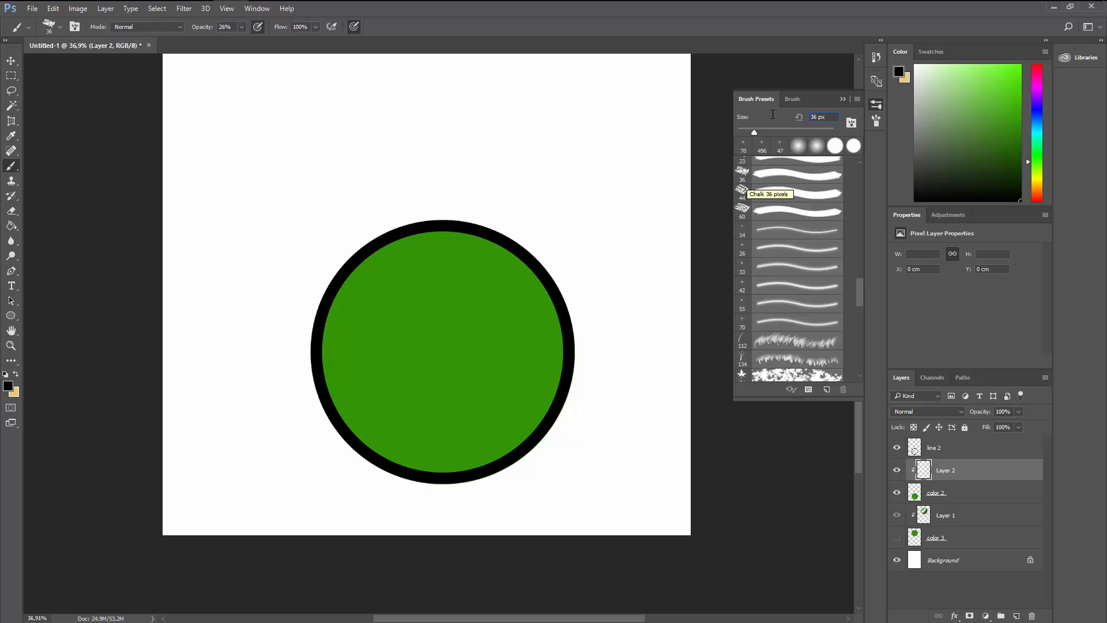
text(70)
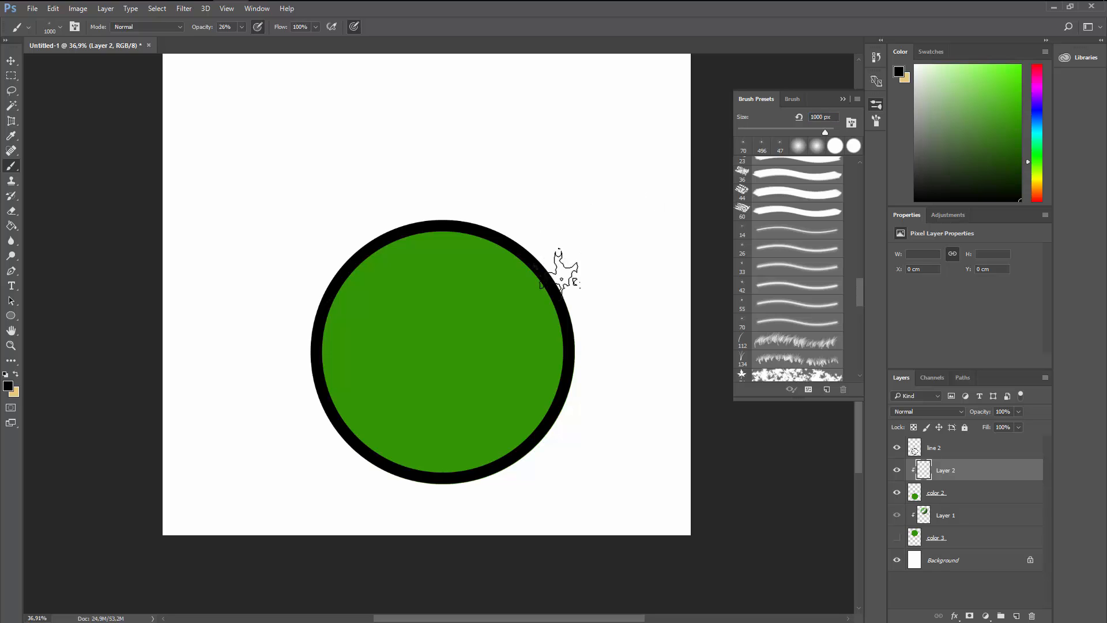
Step: Paint deep black shading along the circle's lower-right and bottom inside edge
mouse_move(552, 273)
mouse_down()
mouse_move(563, 260)
mouse_move(556, 366)
mouse_move(338, 449)
mouse_move(354, 483)
mouse_move(543, 193)
mouse_up()
drag(347, 464, 573, 217)
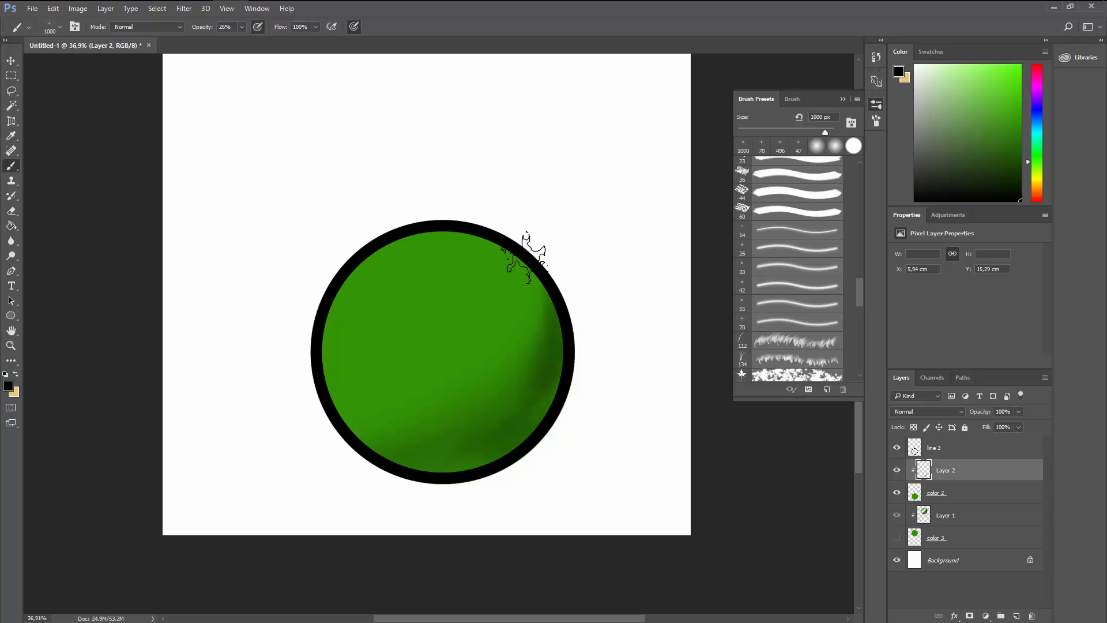
mouse_move(526, 260)
mouse_down()
mouse_move(521, 371)
mouse_move(422, 448)
mouse_move(309, 425)
mouse_move(572, 373)
mouse_up()
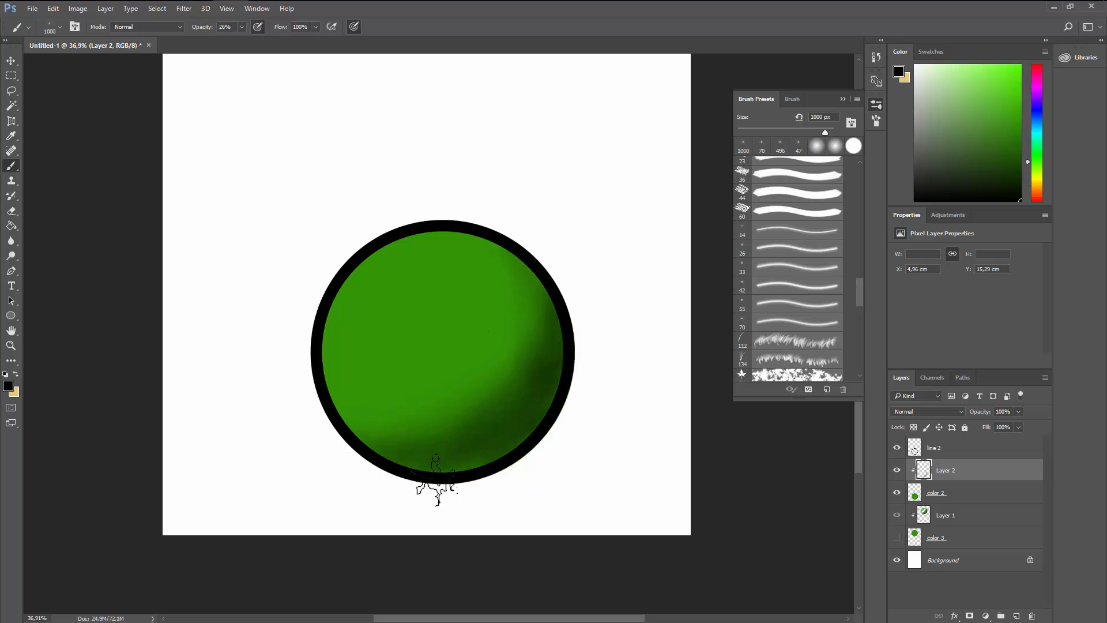
drag(407, 462, 588, 347)
drag(506, 367, 285, 372)
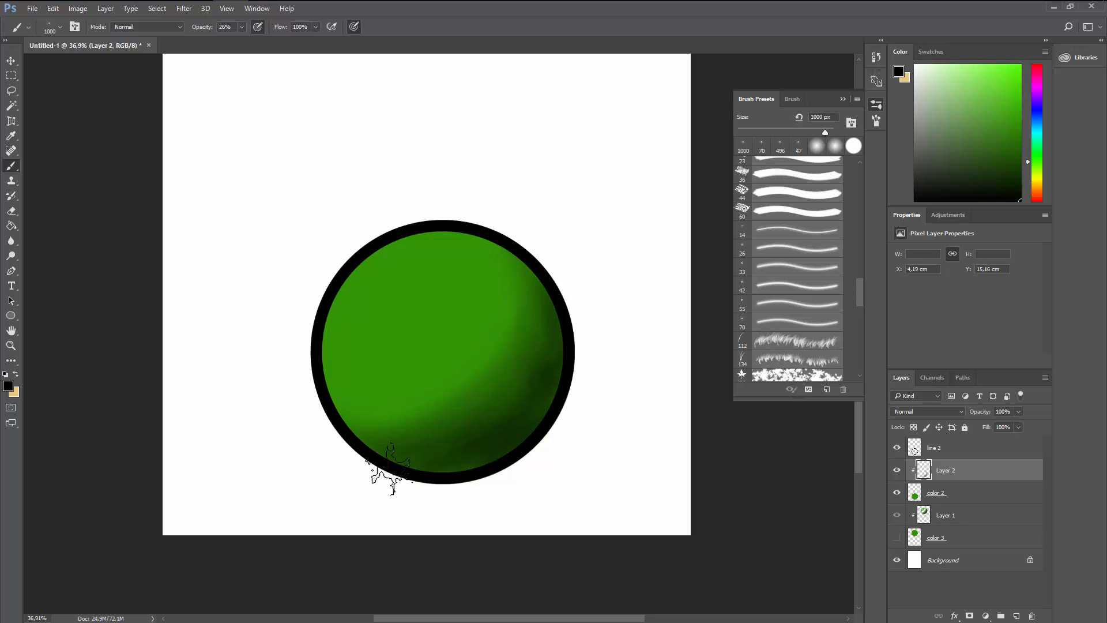
Step: Sample the sphere's green, blend it into the shading near the rim, then return to black
key(alt)
alt+click(495, 357)
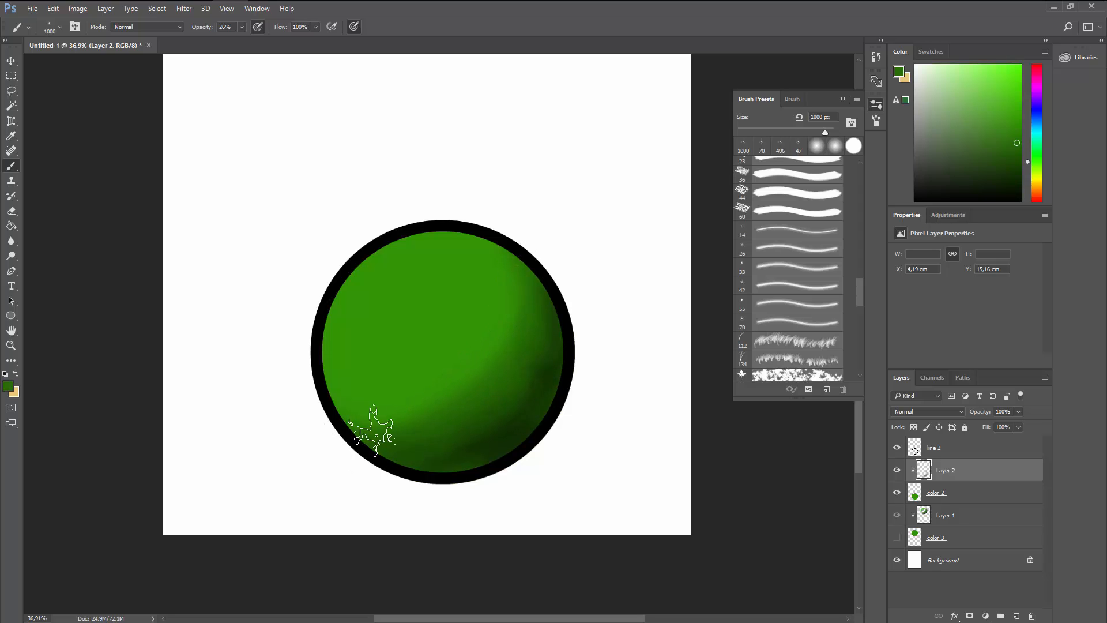
drag(521, 251, 530, 257)
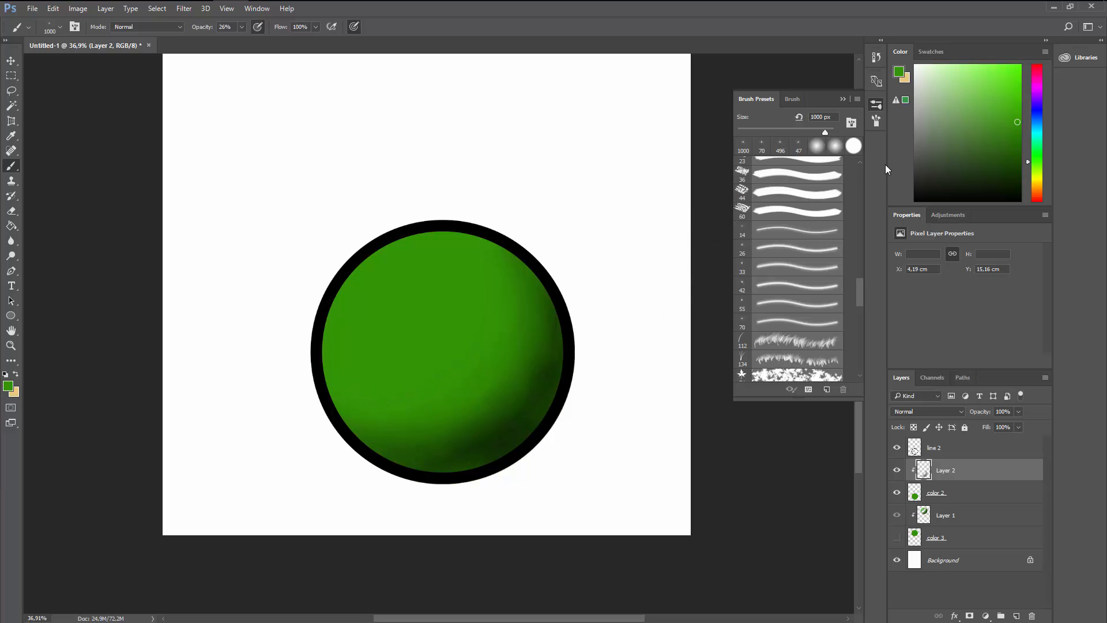
click(1020, 201)
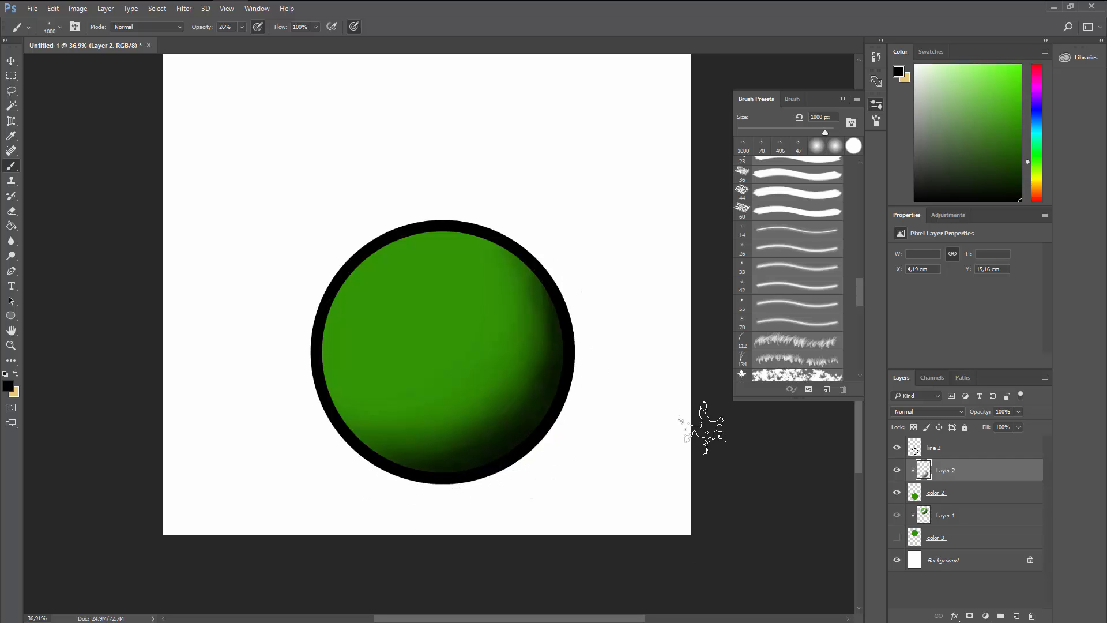
scroll(563, 363, up, 3)
scroll(573, 364, up, 2)
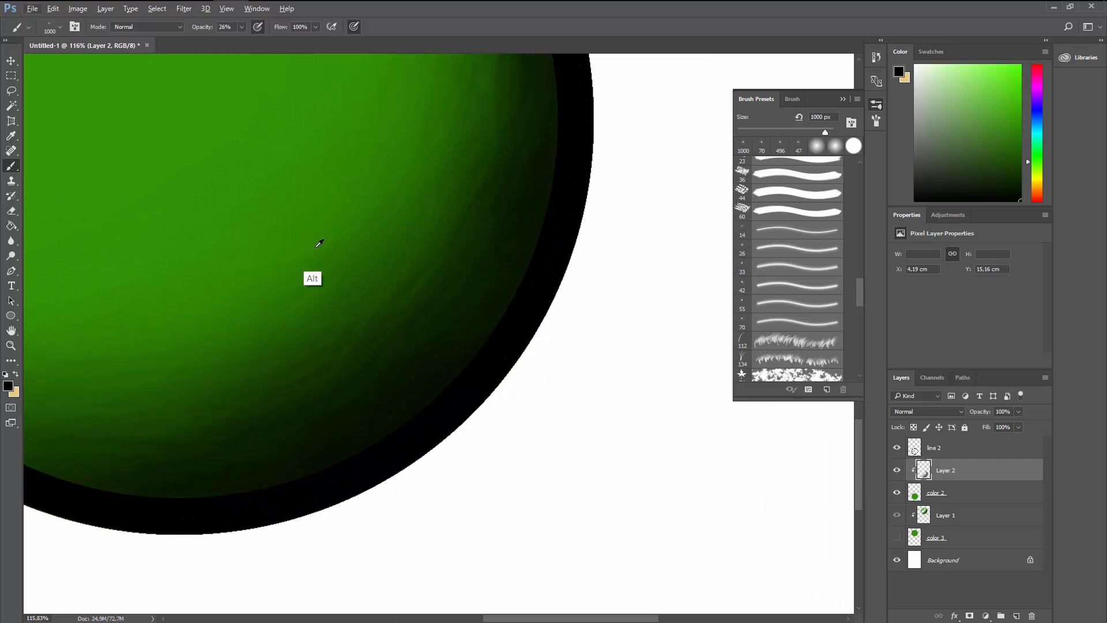
Step: Sample the dark green from the shaded lower-right edge while panning around the sphere
alt+click(441, 302)
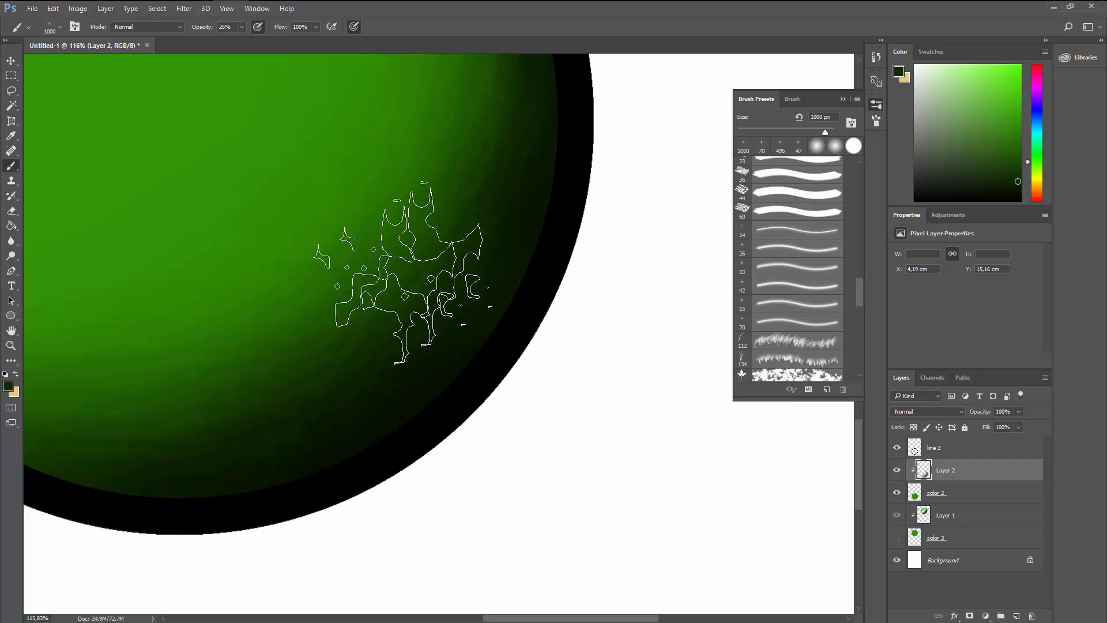
drag(383, 260, 333, 383)
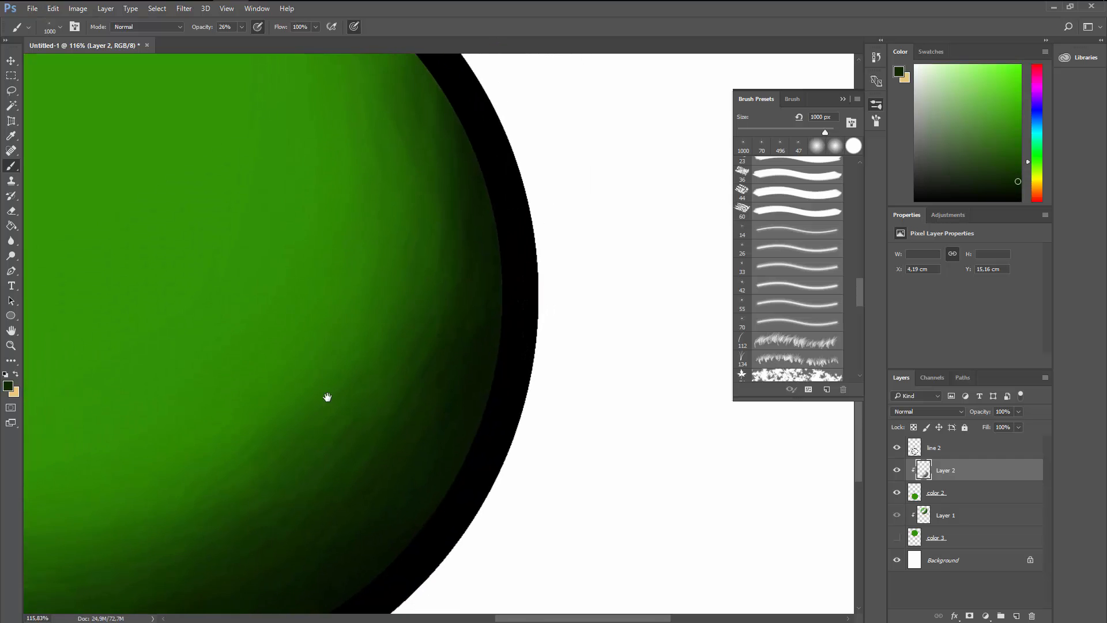
mouse_move(406, 233)
mouse_down()
mouse_move(386, 522)
mouse_move(291, 434)
mouse_move(314, 395)
mouse_move(343, 210)
mouse_move(391, 166)
mouse_up()
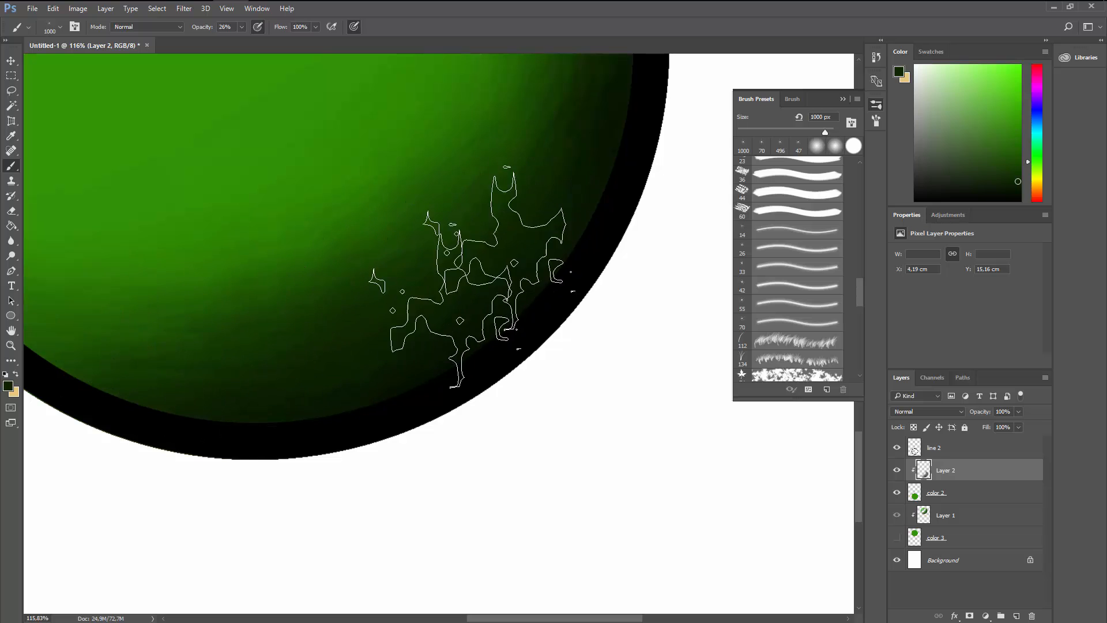
alt+scroll(395, 406, up, 1)
alt+scroll(270, 408, up, 3)
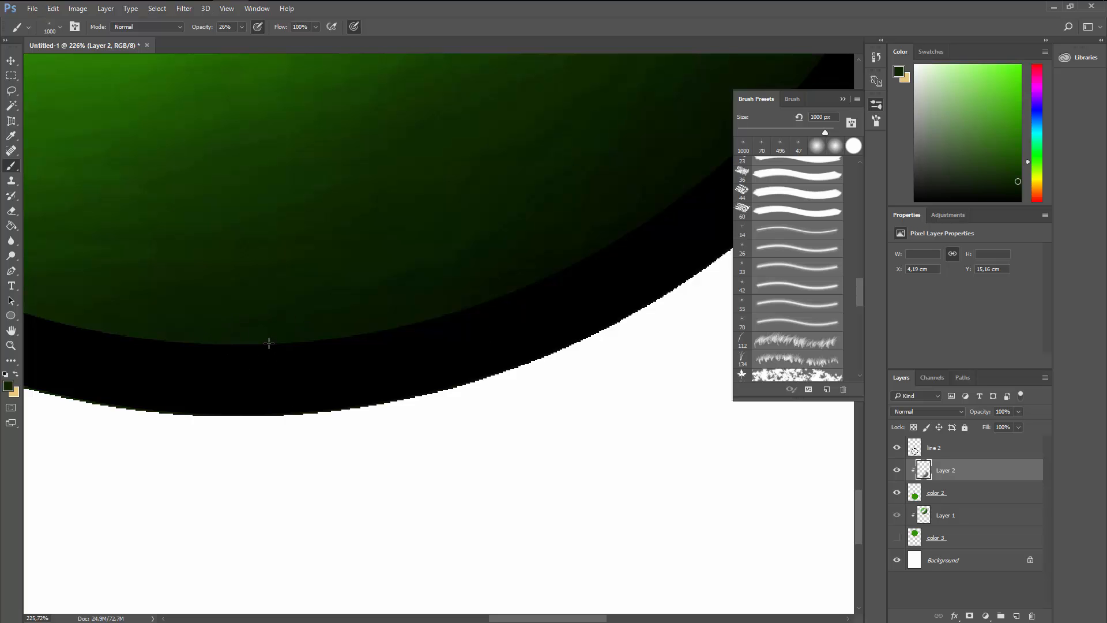
alt+scroll(415, 242, down, 2)
alt+scroll(415, 242, down, 2)
alt+scroll(415, 242, down, 1)
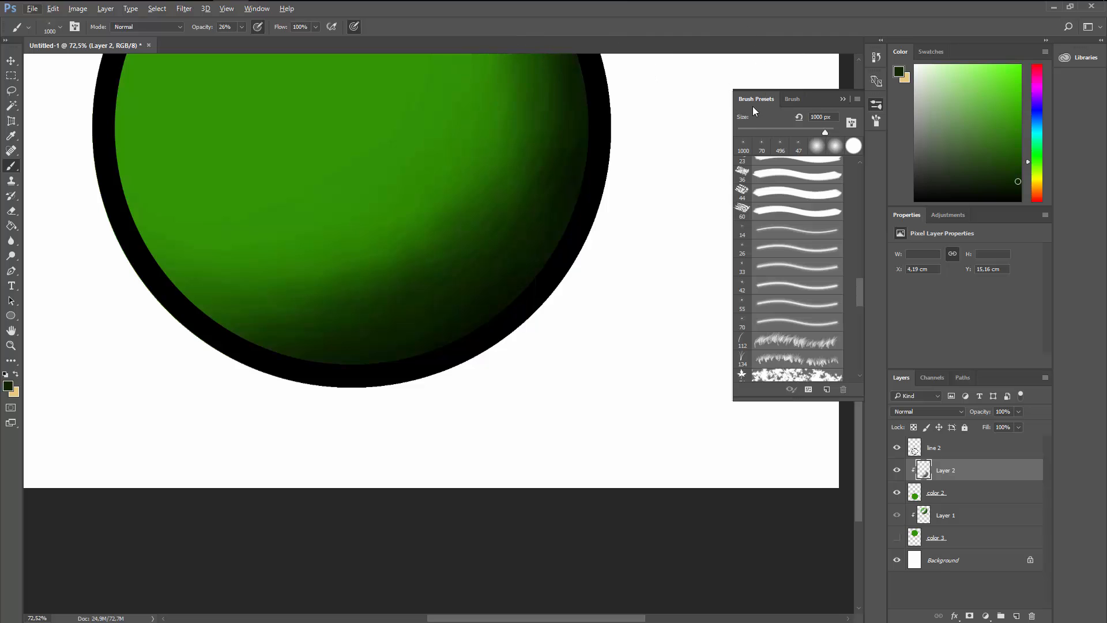
Step: With a 496 px black brush, extend the dark shading up along the sphere's right edge
click(780, 146)
click(1019, 201)
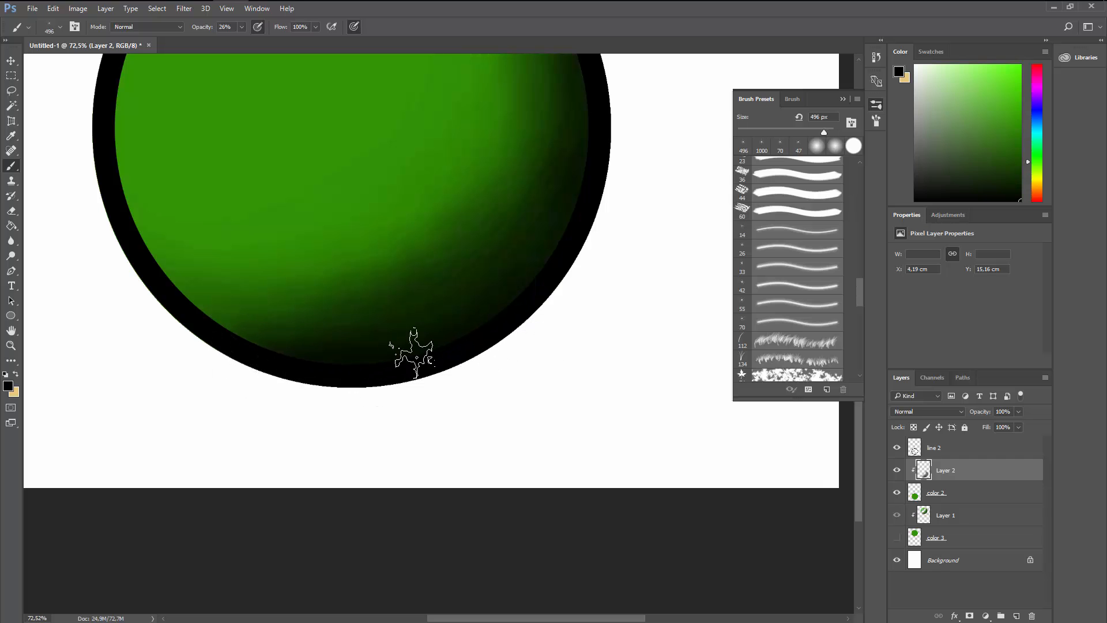
alt+scroll(516, 346, up, 3)
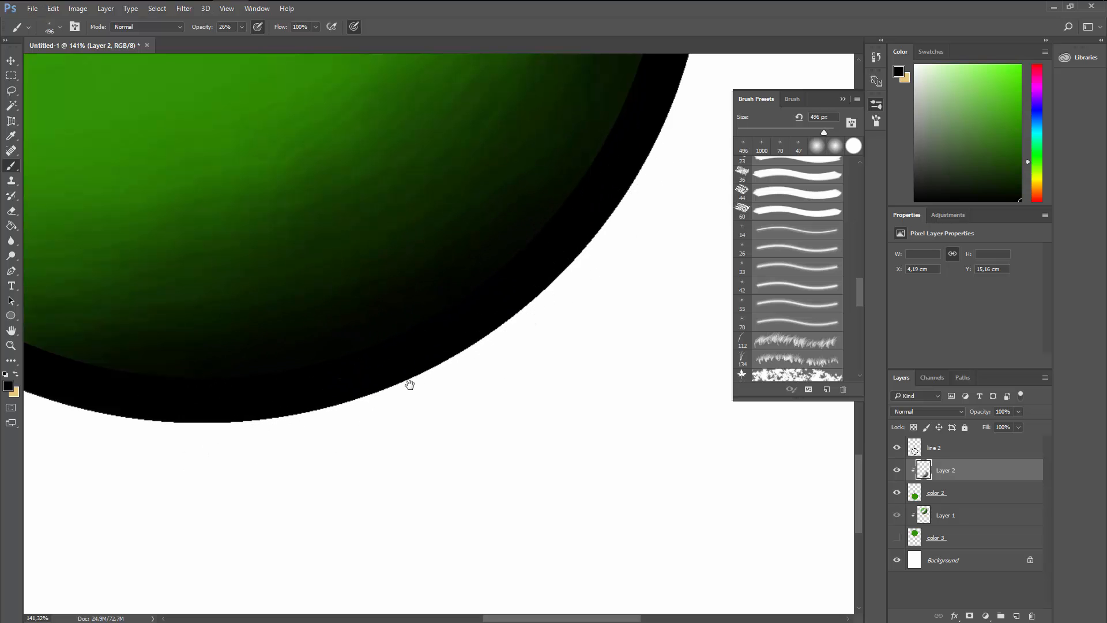
drag(207, 381, 424, 372)
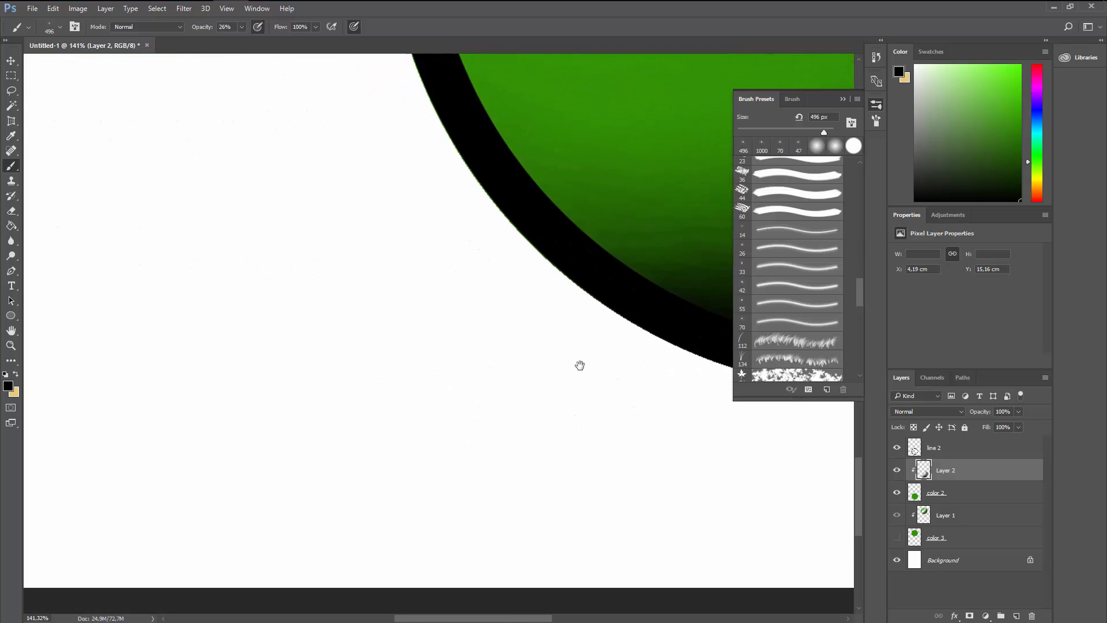
drag(416, 389, 537, 333)
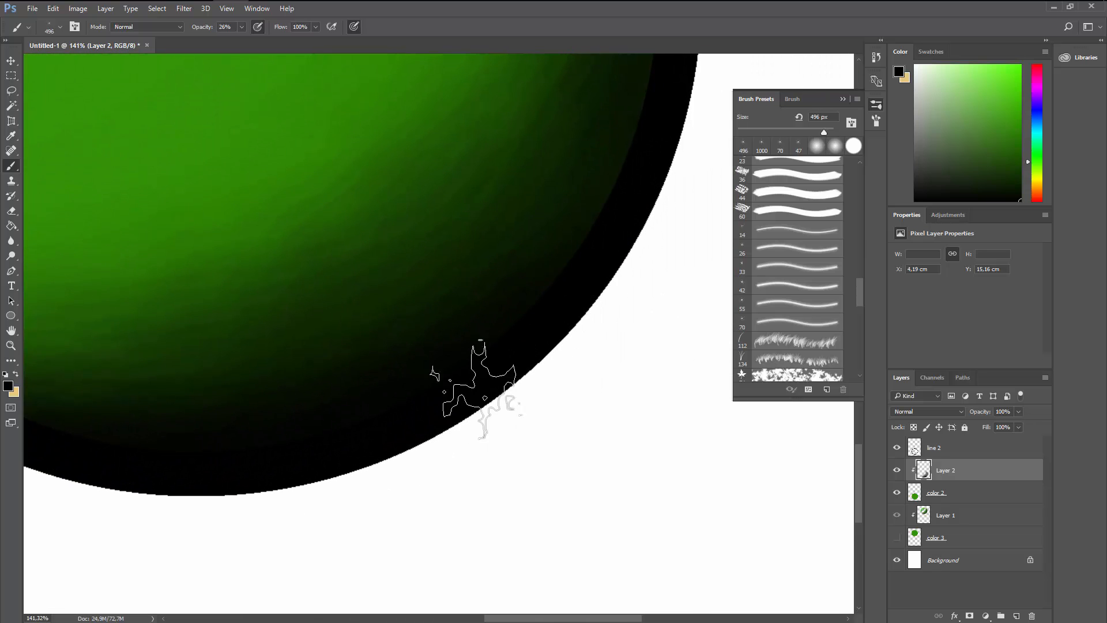
mouse_move(620, 227)
mouse_down()
mouse_move(514, 408)
mouse_move(526, 410)
mouse_up()
mouse_move(489, 474)
mouse_down()
mouse_move(521, 323)
mouse_move(470, 358)
mouse_up()
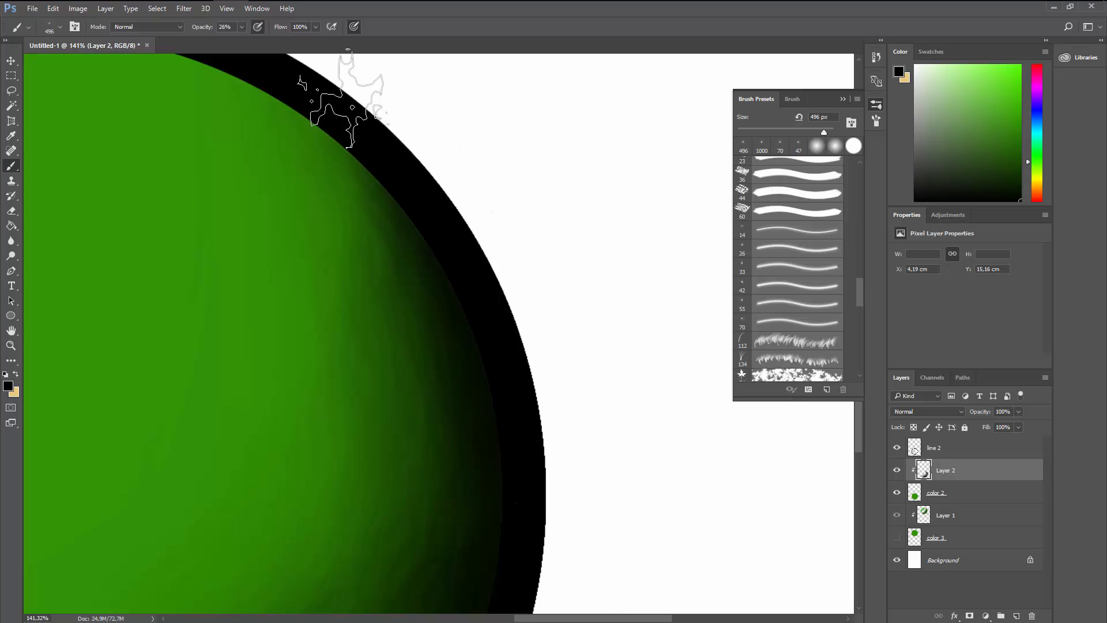
scroll(483, 356, down, 3)
scroll(240, 329, down, 3)
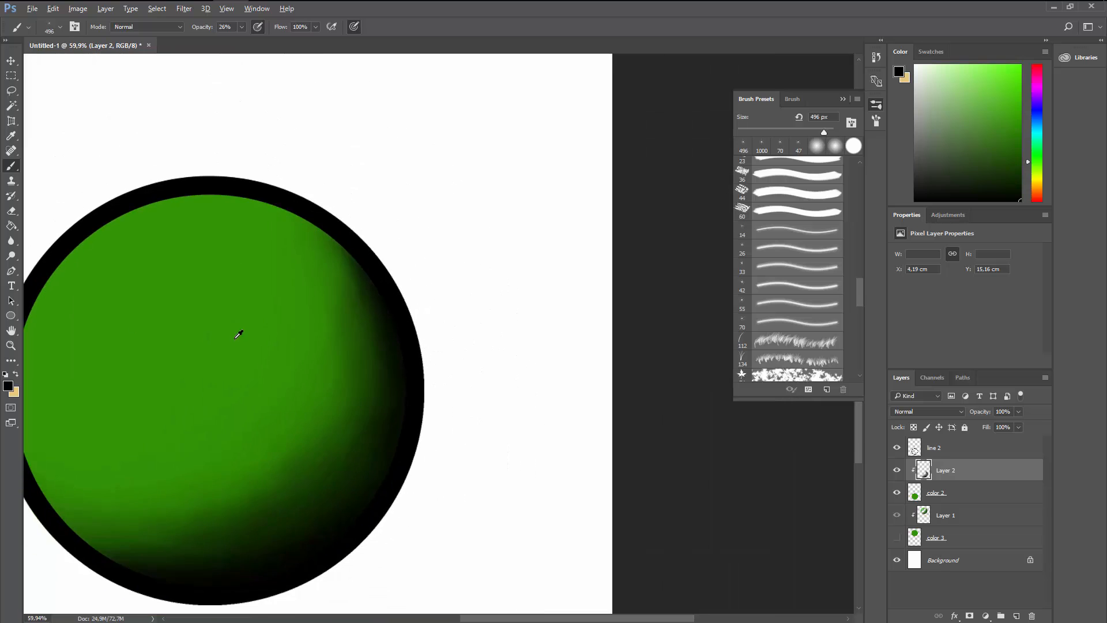
scroll(208, 337, down, 1)
drag(207, 408, 362, 389)
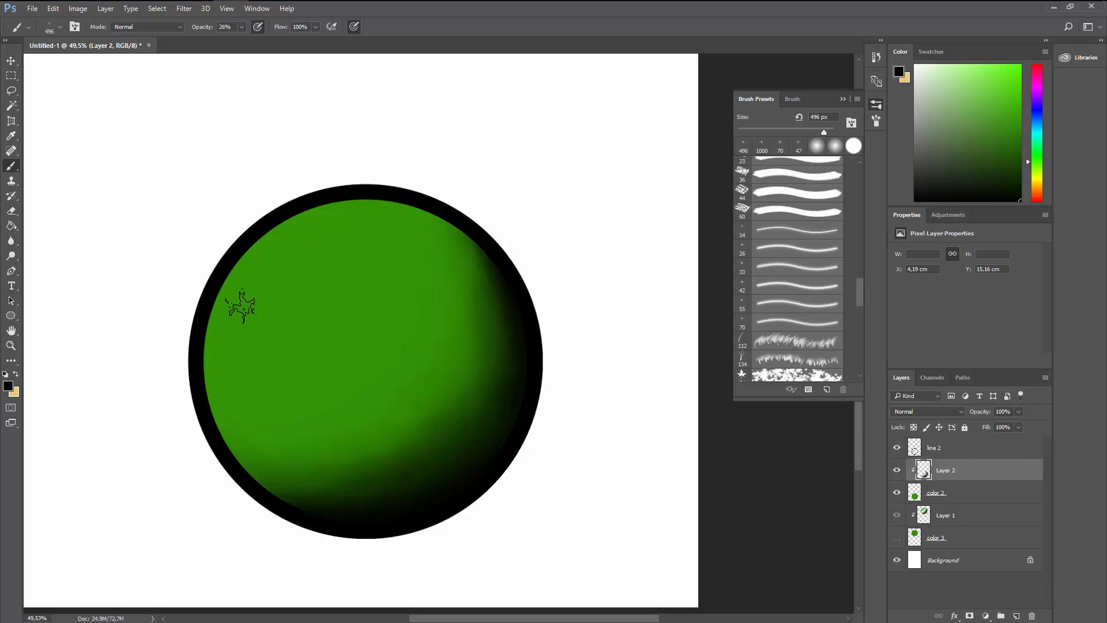
Step: Brush a brighter green highlight across the sphere's upper left toward its centre
alt+click(275, 298)
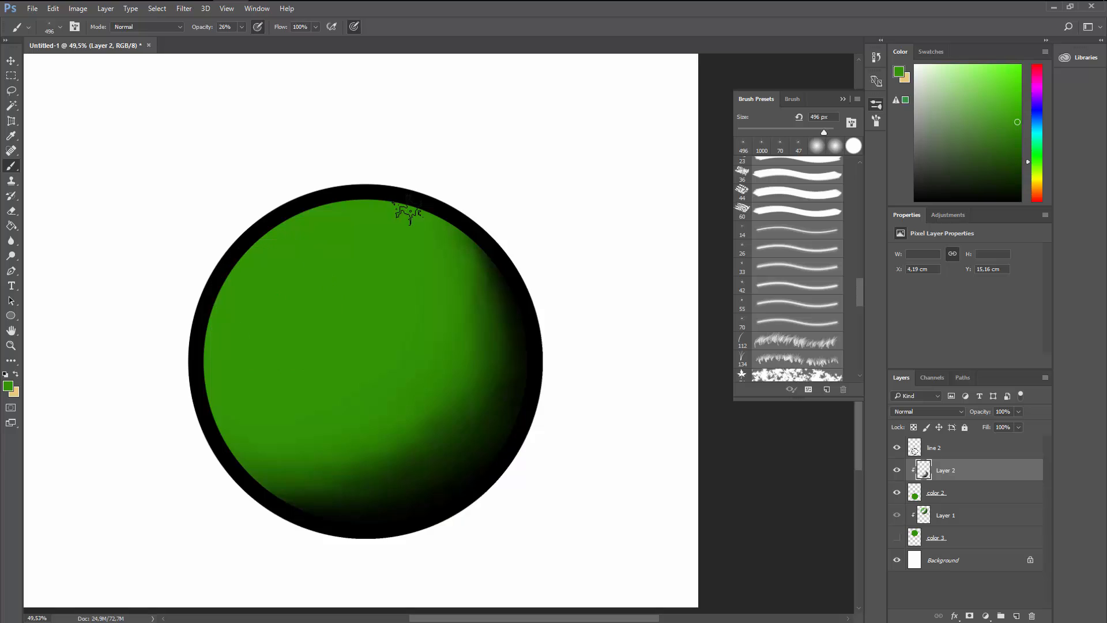
click(1014, 68)
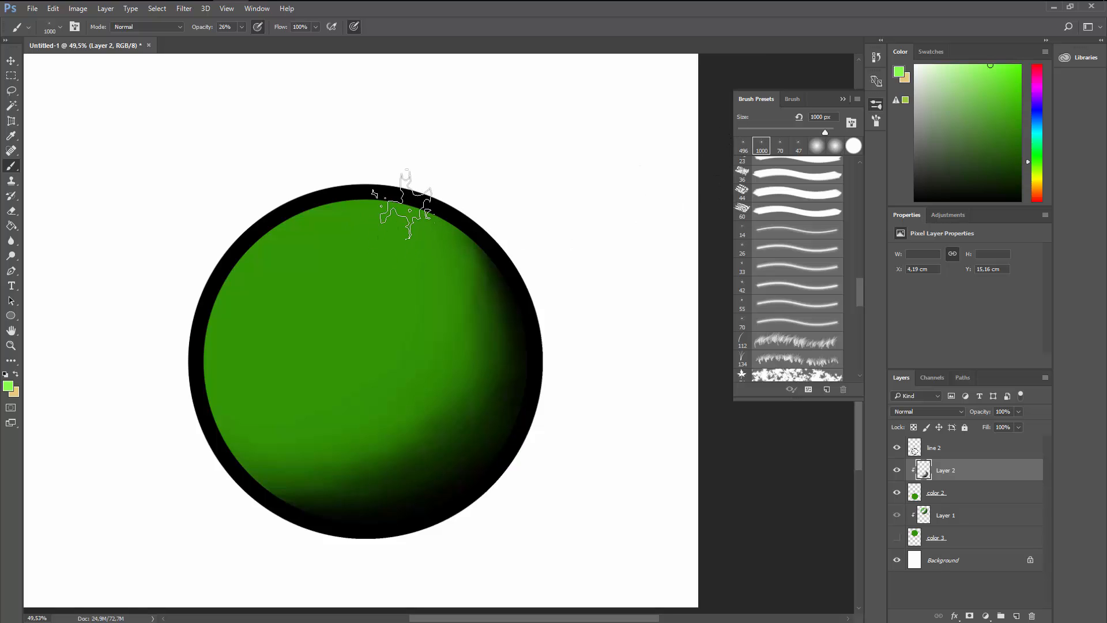
mouse_move(401, 204)
mouse_down()
mouse_move(162, 420)
mouse_move(346, 217)
mouse_move(358, 259)
mouse_move(283, 349)
mouse_move(297, 366)
mouse_move(321, 320)
mouse_move(222, 250)
mouse_move(166, 378)
mouse_up()
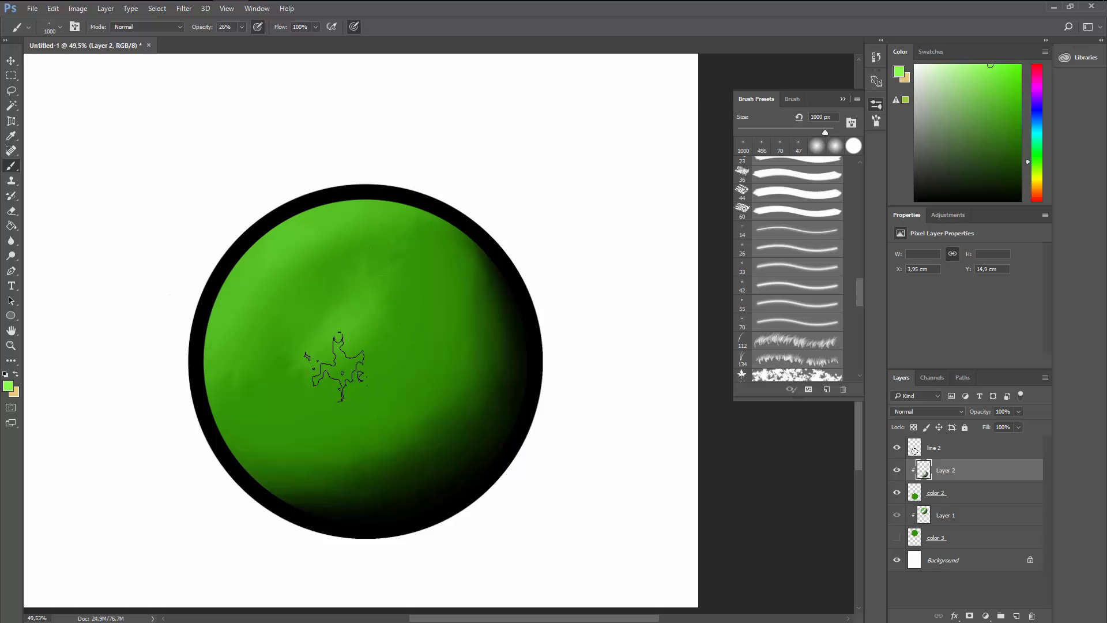
mouse_move(338, 368)
mouse_down()
mouse_move(358, 272)
mouse_move(296, 285)
mouse_move(247, 272)
mouse_move(255, 264)
mouse_up()
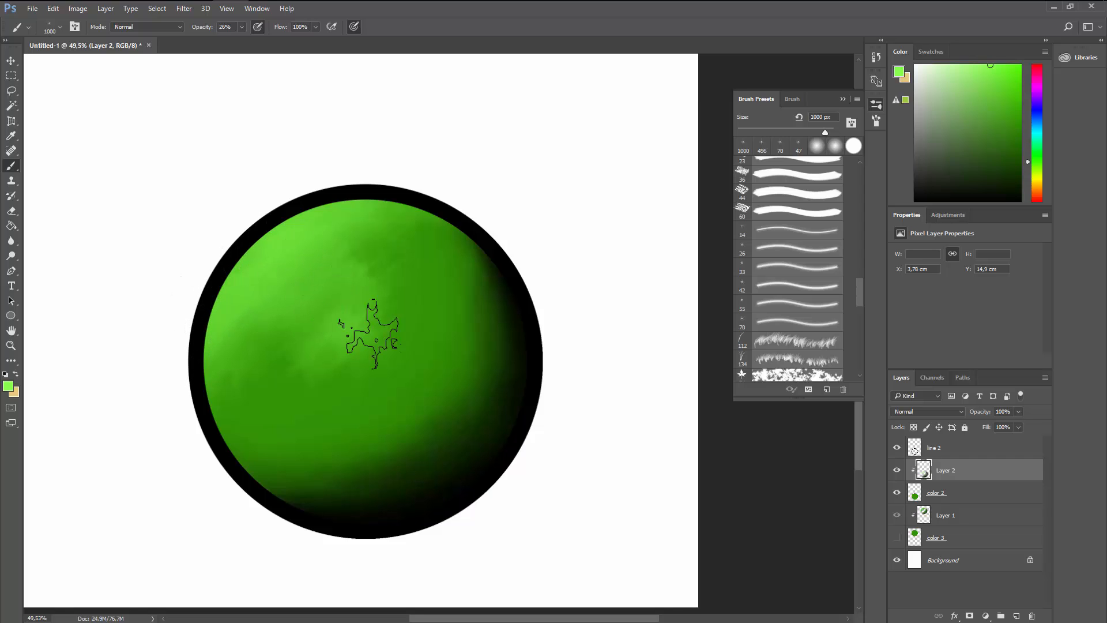
scroll(377, 369, up, 2)
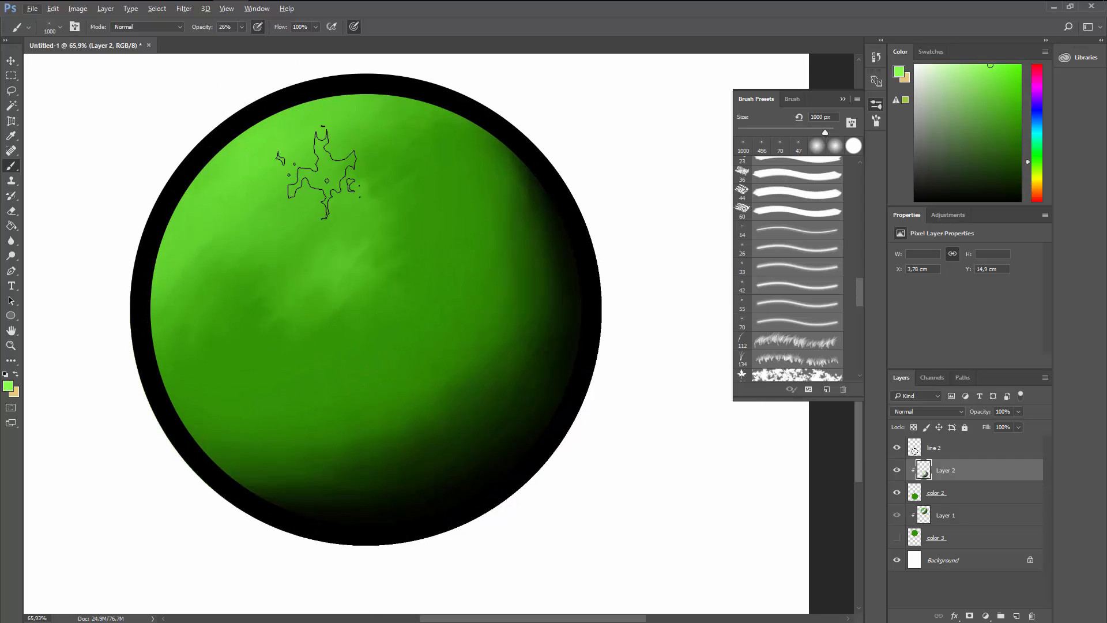
drag(302, 274, 252, 216)
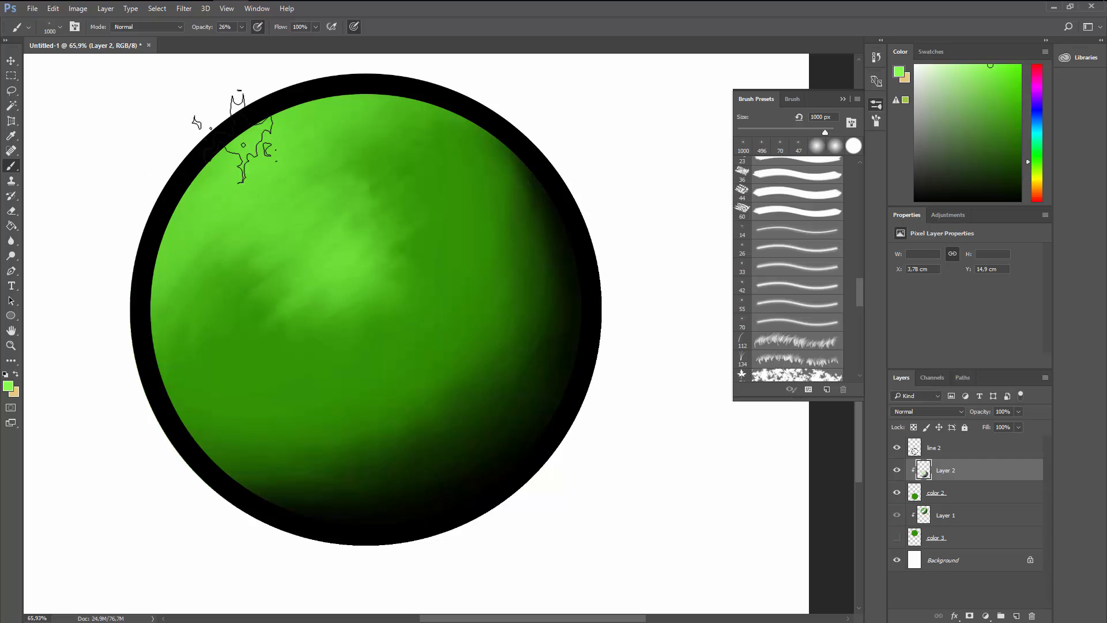
drag(240, 136, 185, 223)
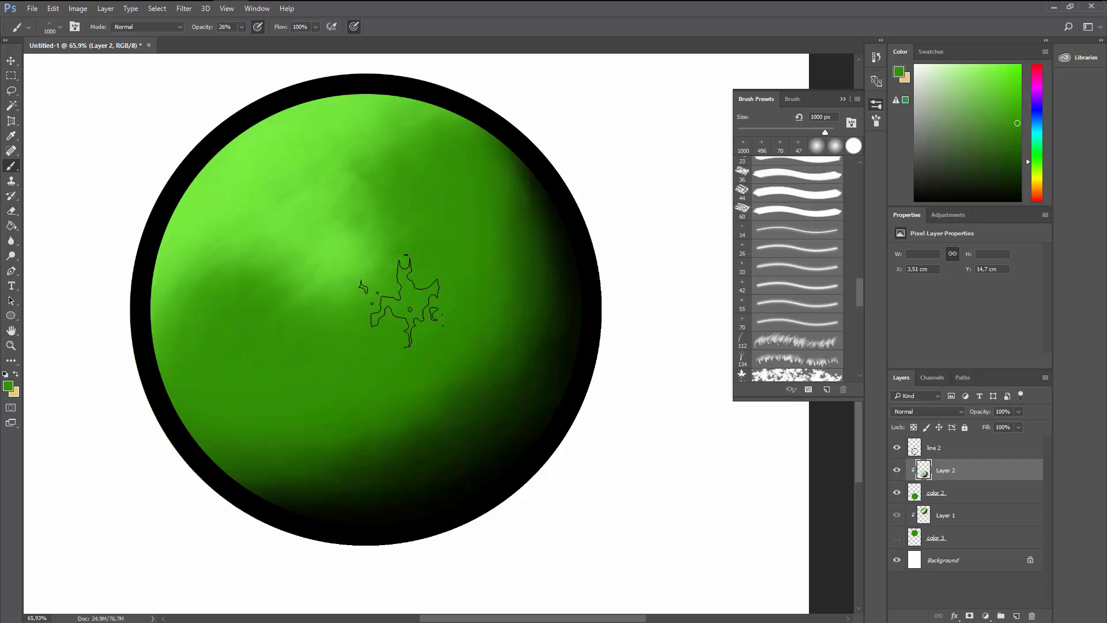
Step: Pick white, then a light green and a darker sampled green to blend the highlight
key(alt)
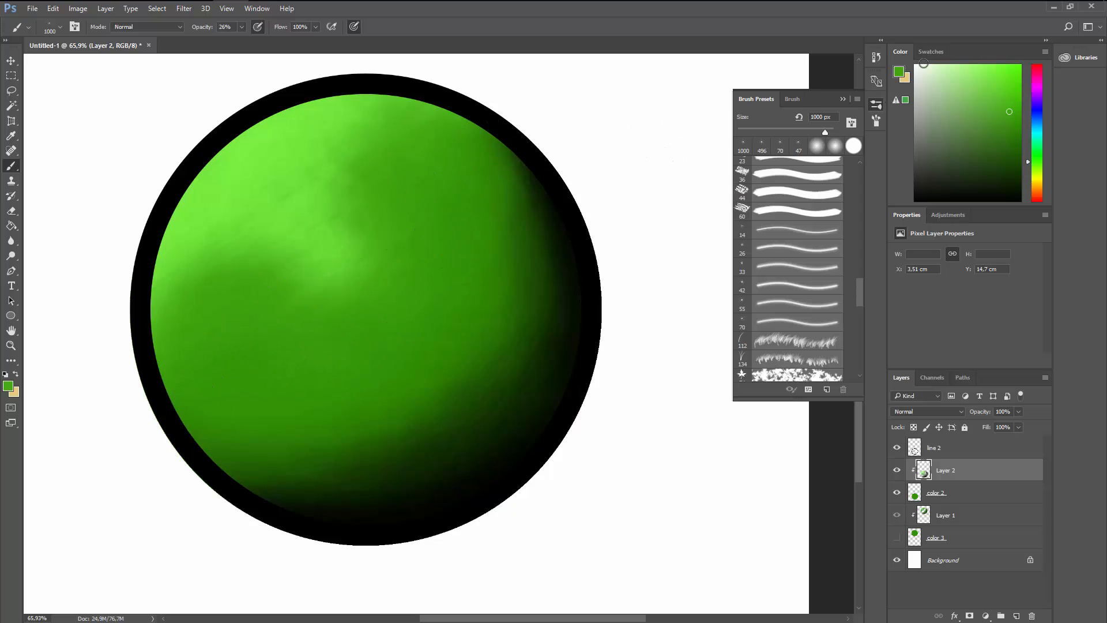
click(916, 65)
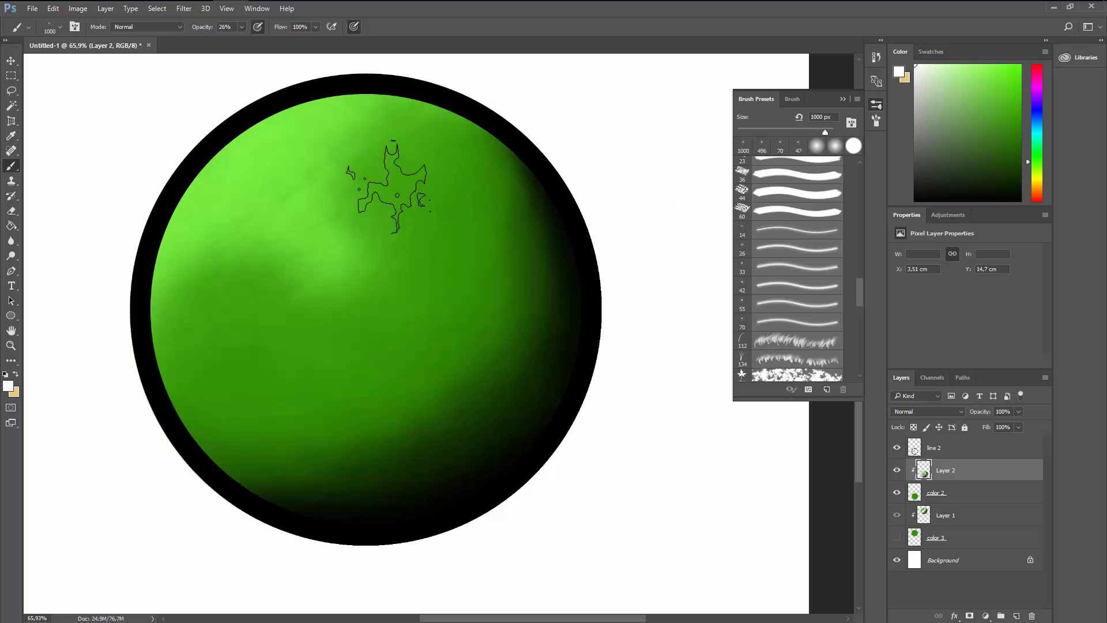
alt+click(355, 200)
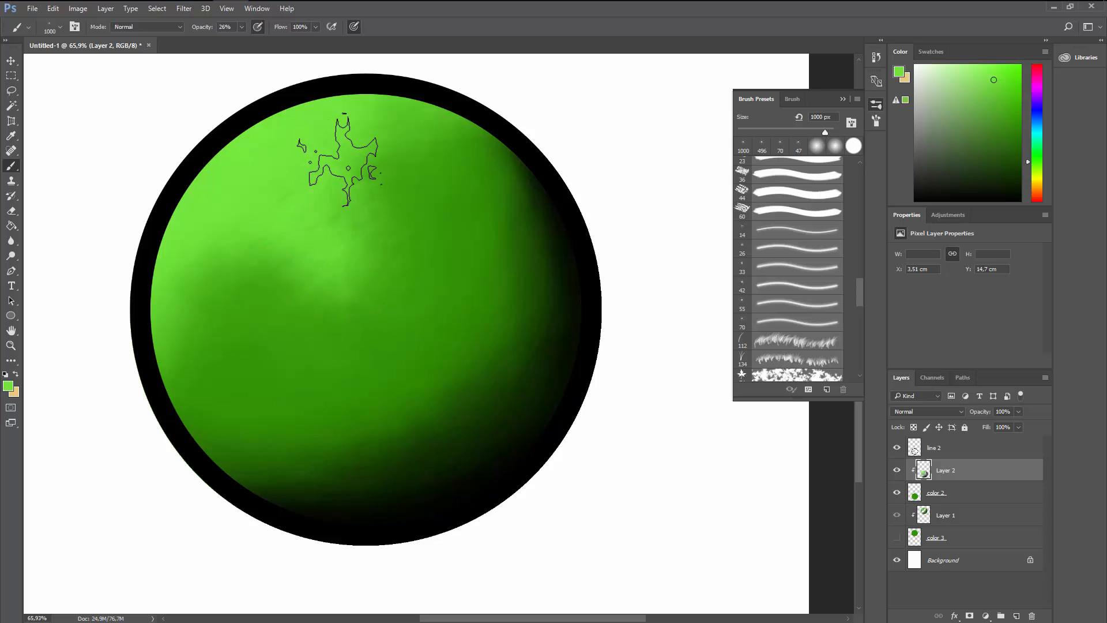
alt+click(268, 324)
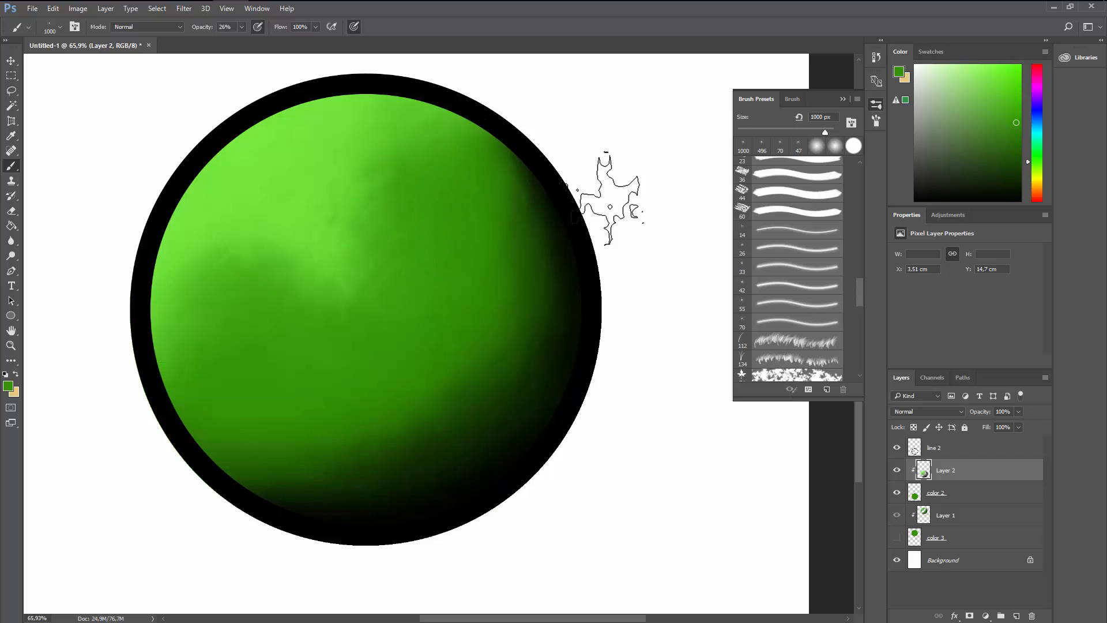
scroll(588, 234, down, 3)
scroll(585, 230, down, 1)
scroll(585, 227, up, 1)
scroll(583, 227, up, 3)
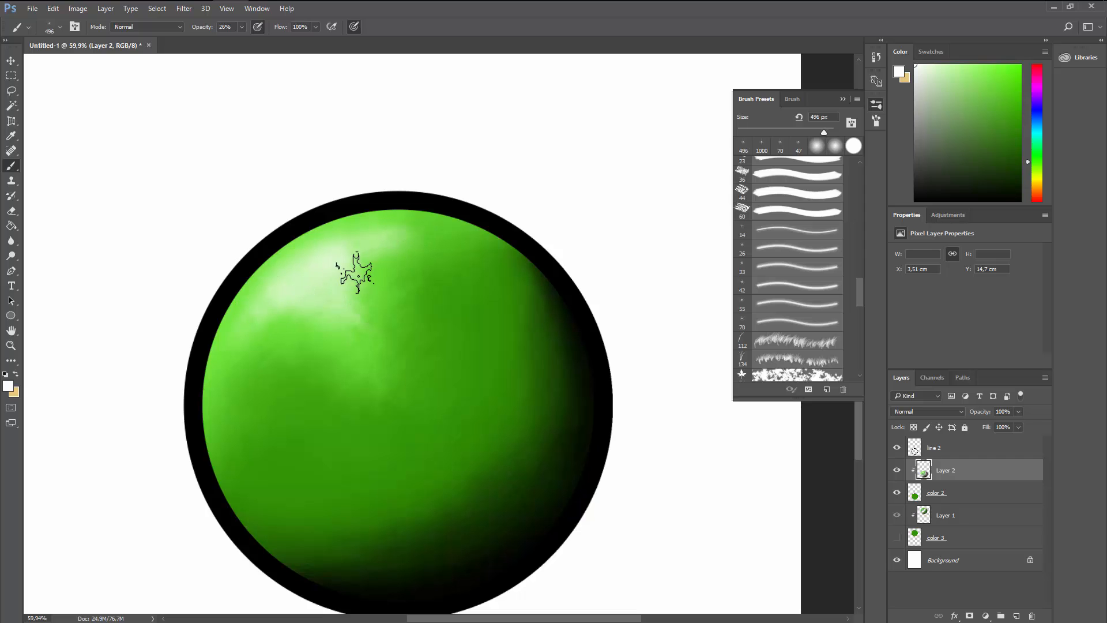
scroll(324, 355, up, 3)
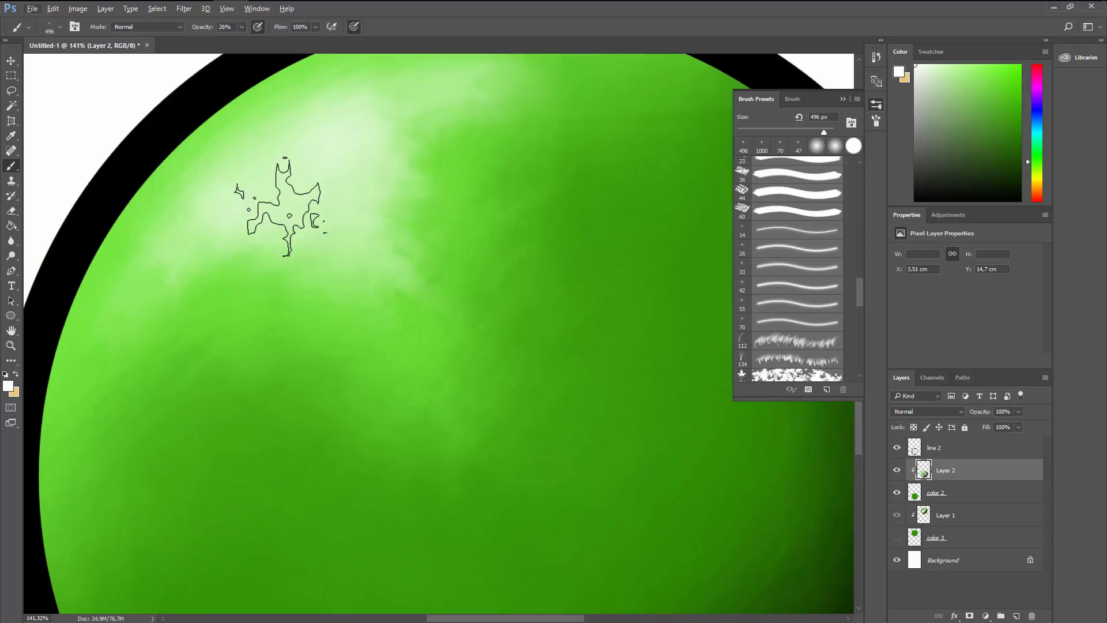
Step: Sample light greens, then paint a soft white highlight on the sphere's upper left
alt+click(253, 286)
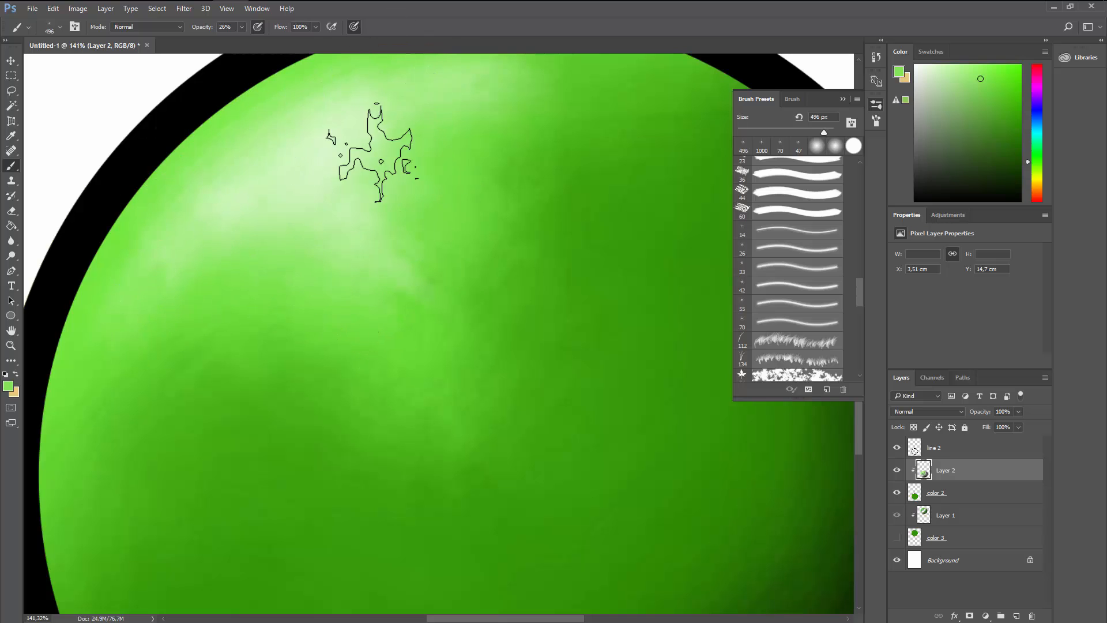
drag(349, 182, 321, 324)
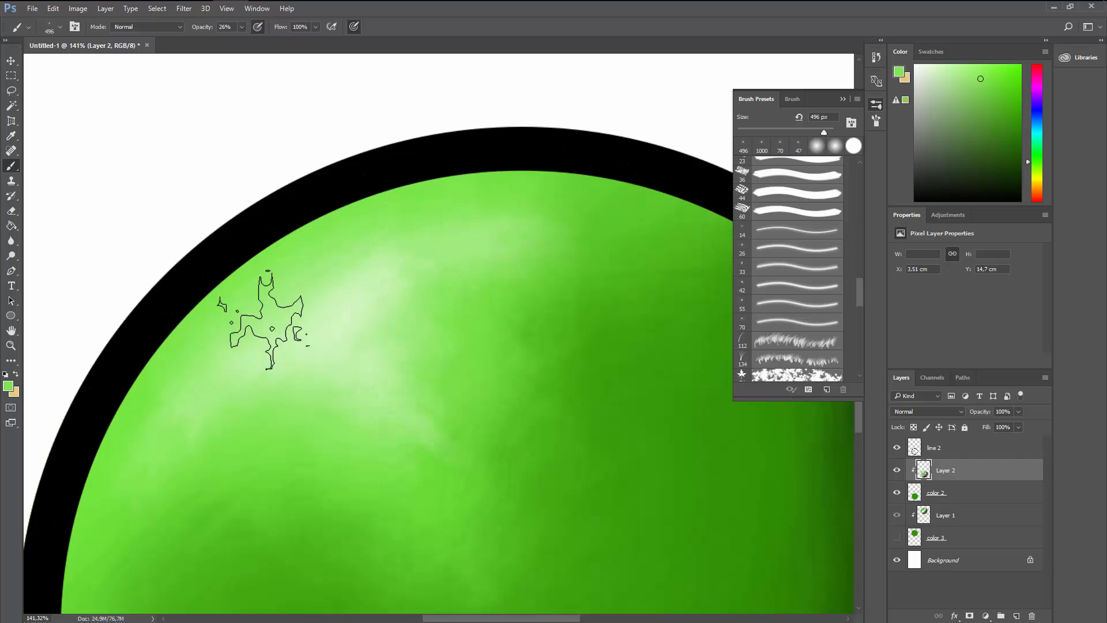
alt+click(383, 392)
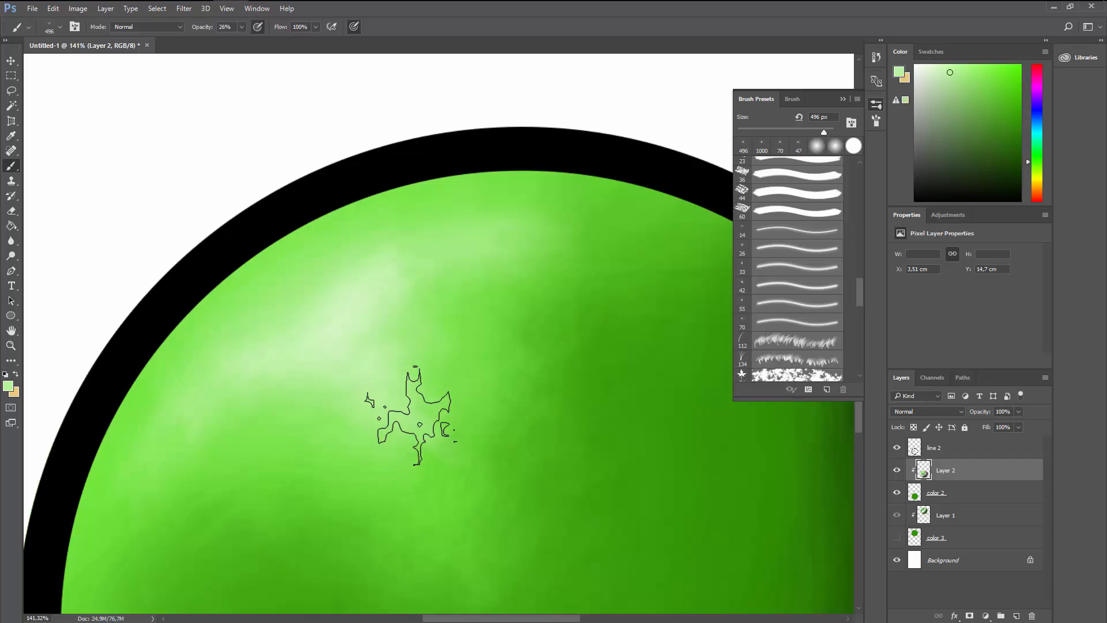
scroll(443, 275, down, 3)
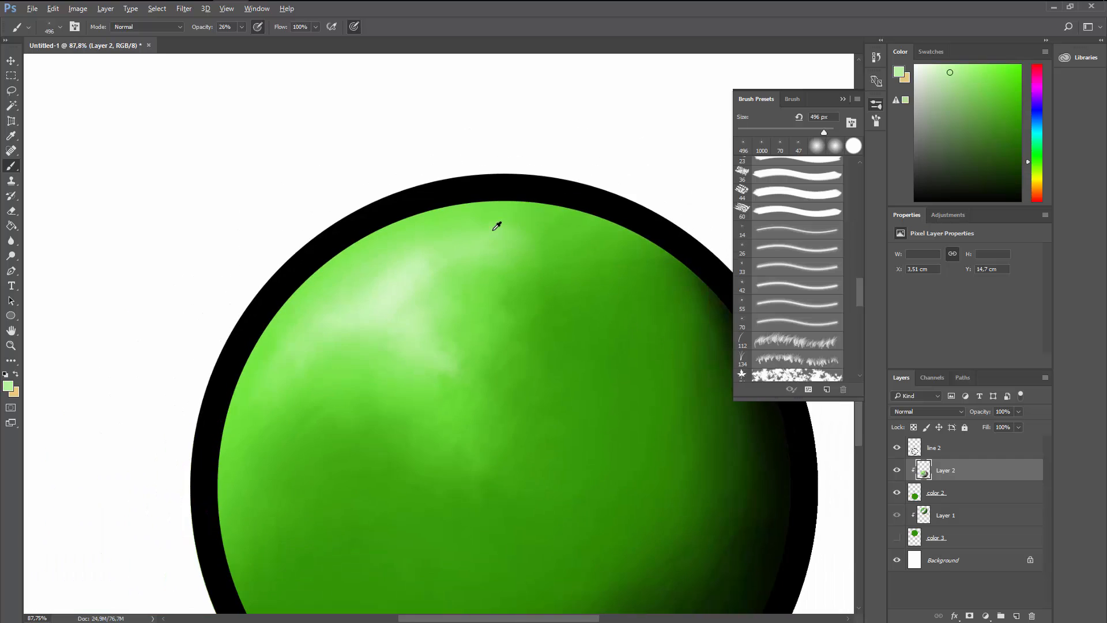
scroll(494, 222, down, 3)
scroll(460, 293, up, 1)
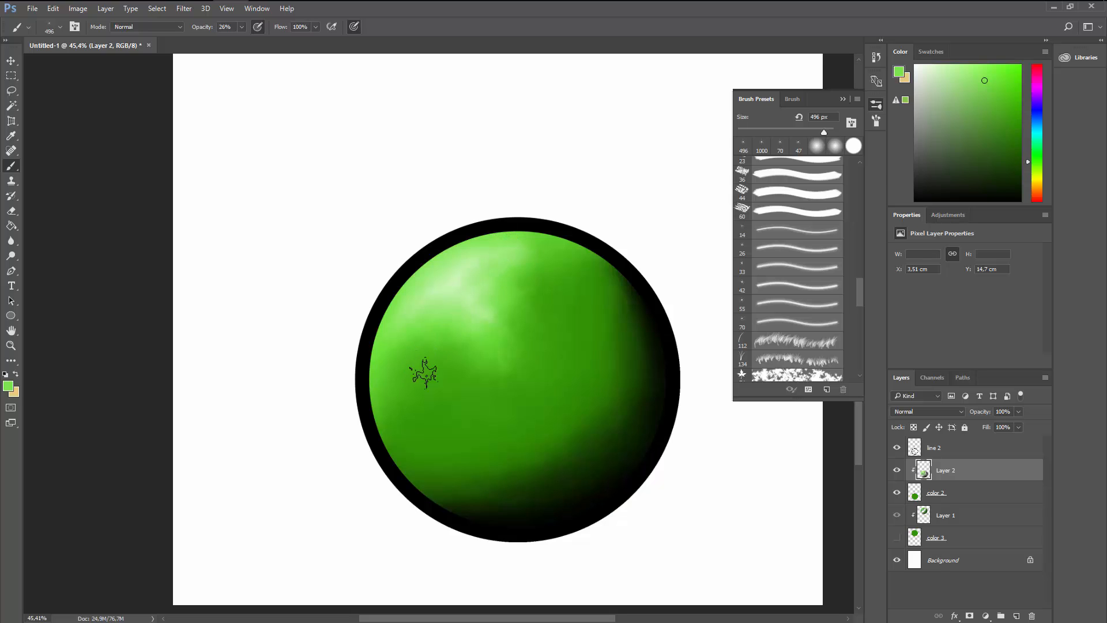
click(915, 64)
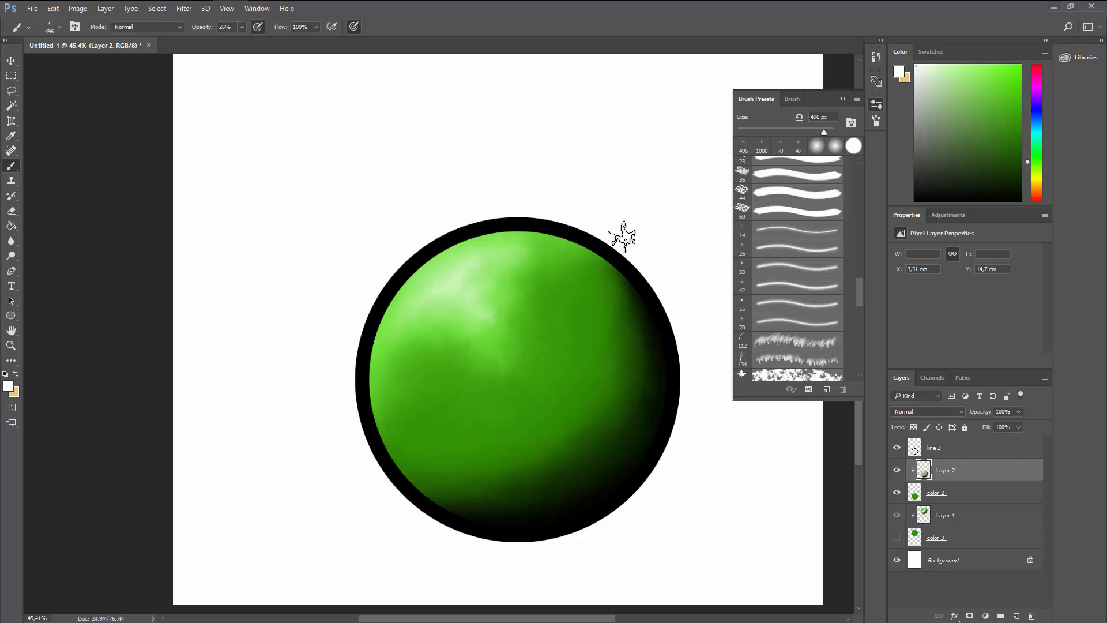
scroll(509, 266, up, 3)
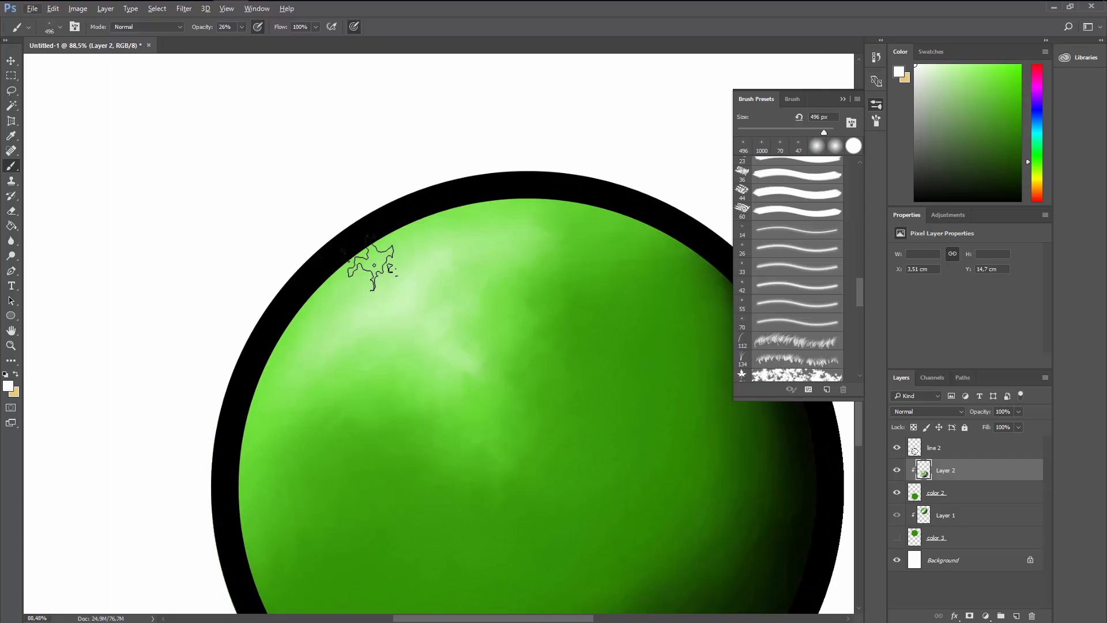
mouse_move(465, 351)
mouse_down()
mouse_move(446, 275)
mouse_move(395, 309)
mouse_move(457, 248)
mouse_move(342, 355)
mouse_up()
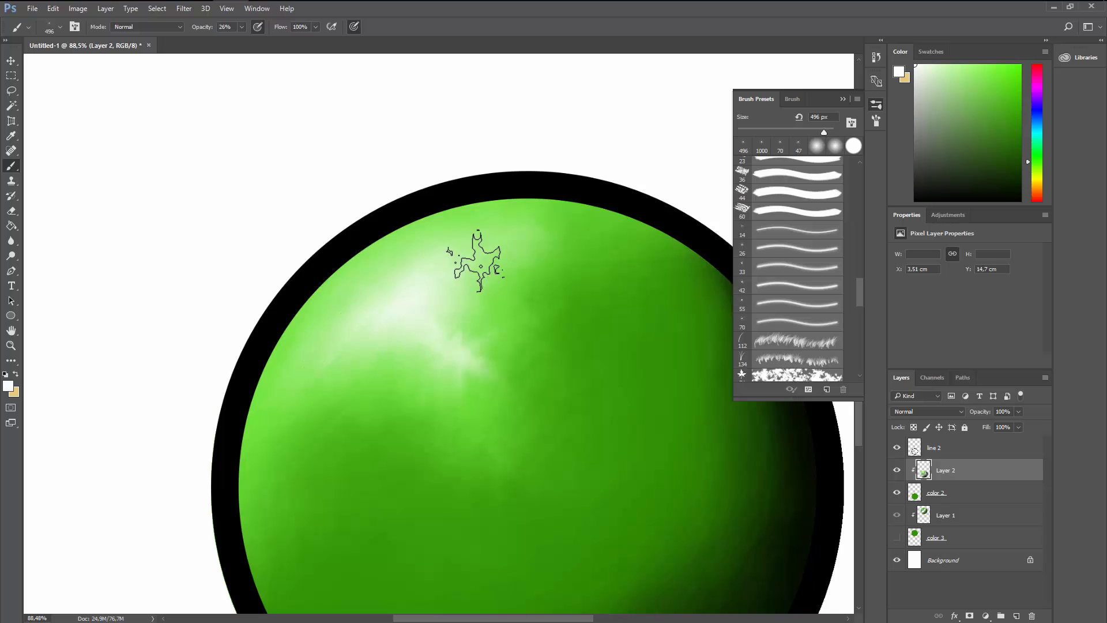
Step: Extend the pale highlight down-left with sampled pale, saturated and light greens
alt+click(486, 337)
drag(474, 343, 387, 400)
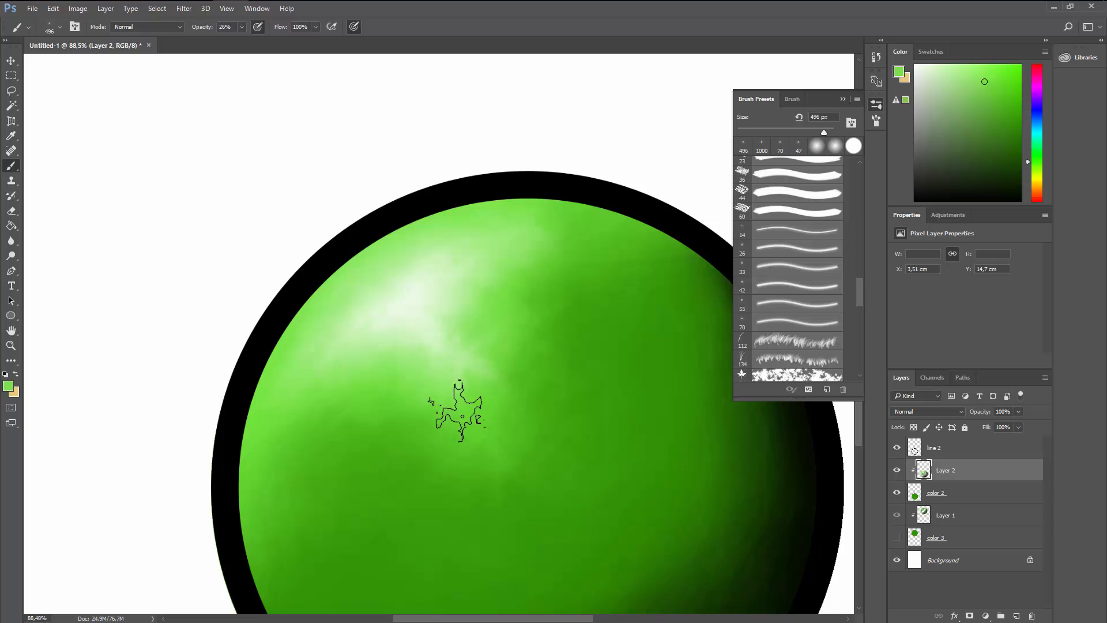
alt+click(453, 462)
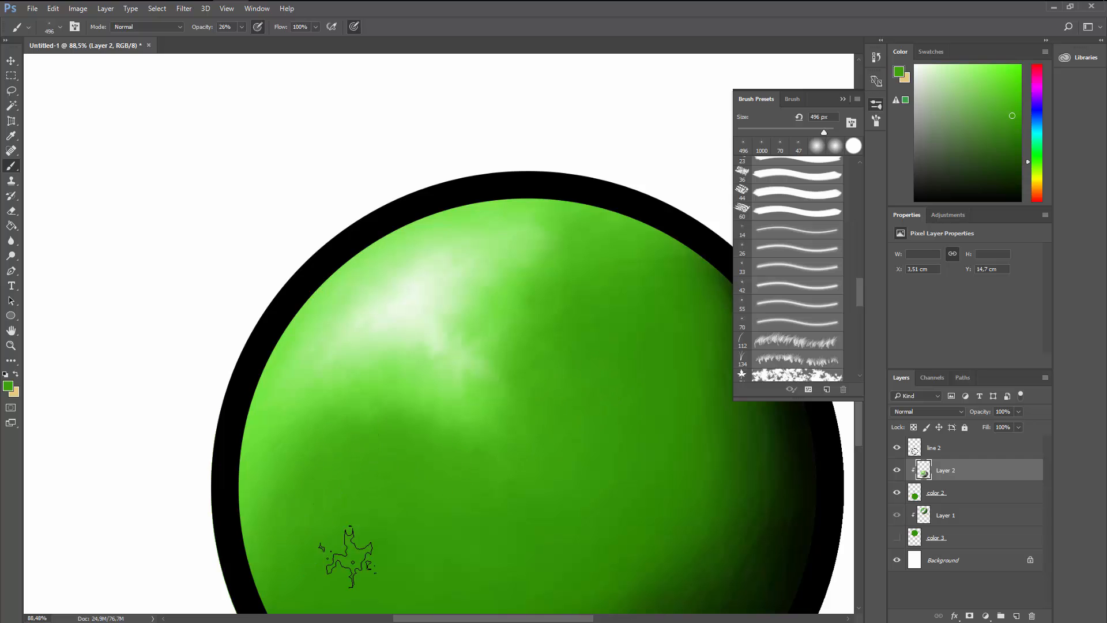
alt+click(257, 463)
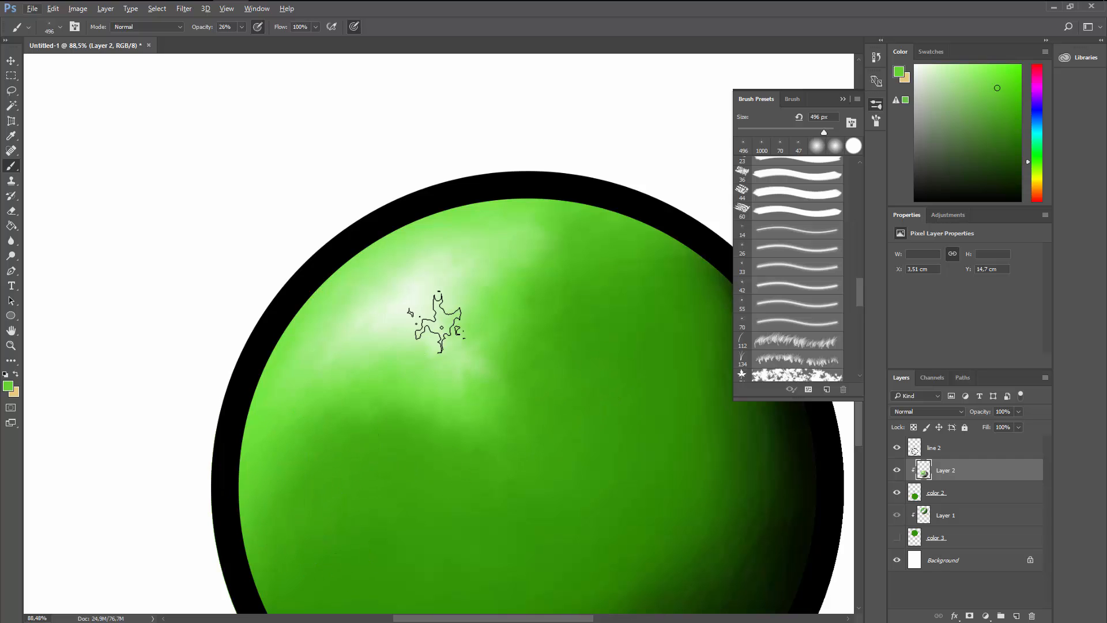
alt+scroll(456, 237, down, 3)
alt+scroll(457, 236, down, 1)
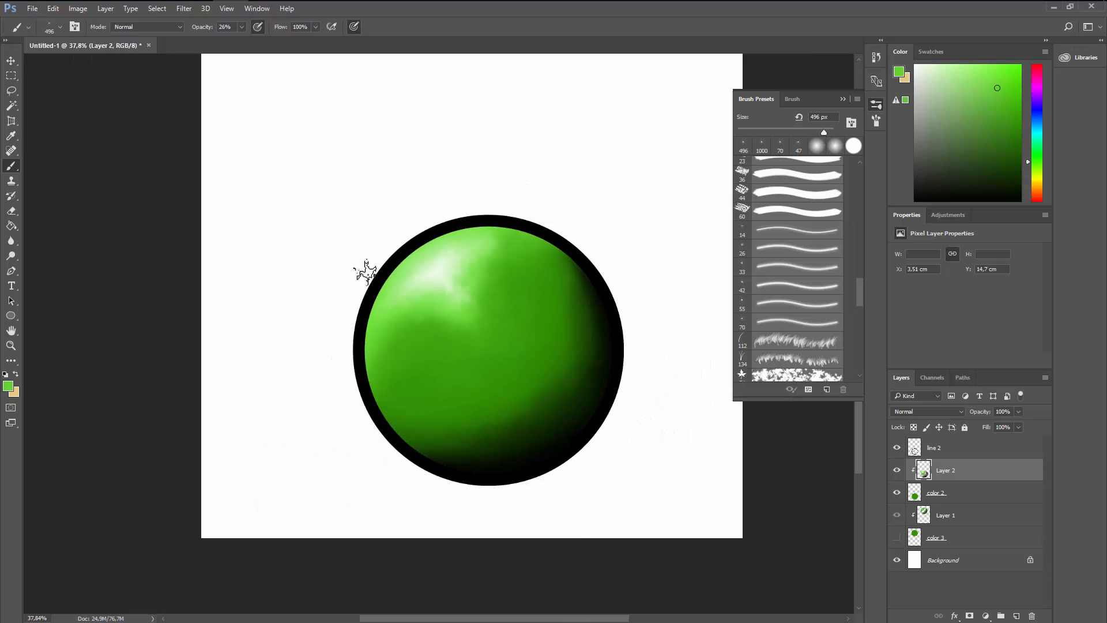
alt+scroll(578, 169, up, 2)
alt+scroll(572, 160, up, 1)
Step: Set white paint and settle on the 496 px textured brush for the rim glow
drag(917, 67, 892, 36)
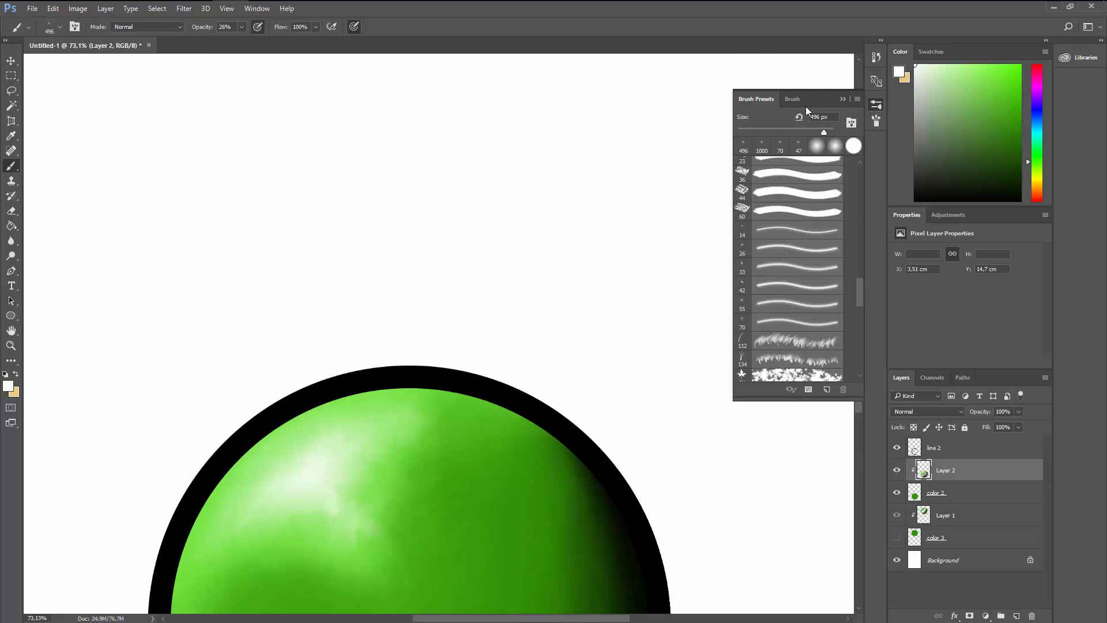
click(779, 146)
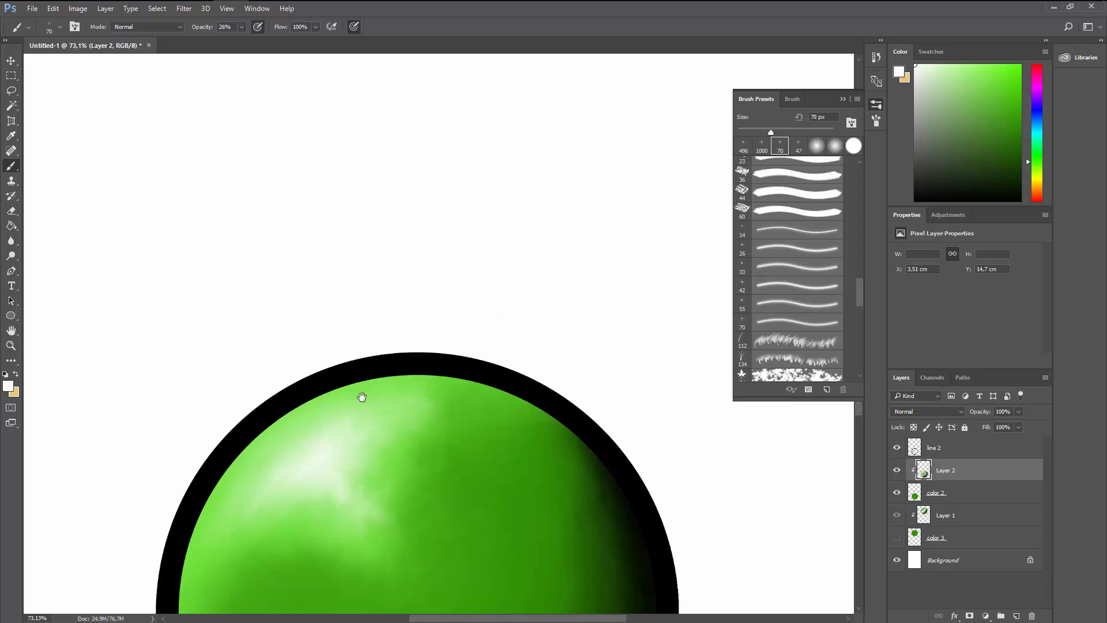
drag(348, 400, 421, 295)
click(742, 145)
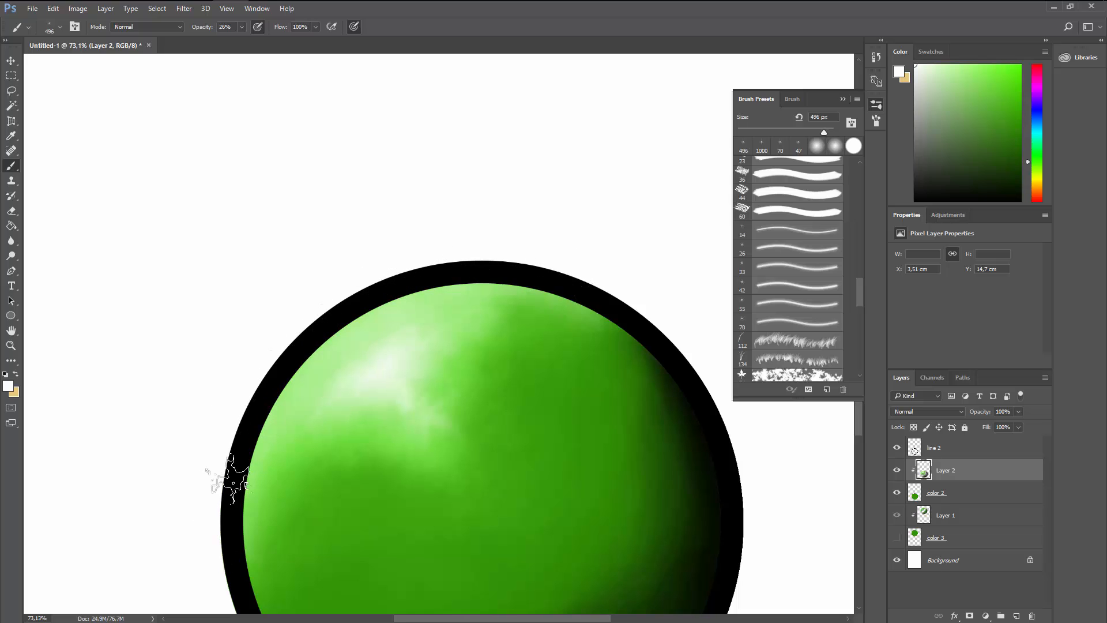
drag(205, 444, 196, 369)
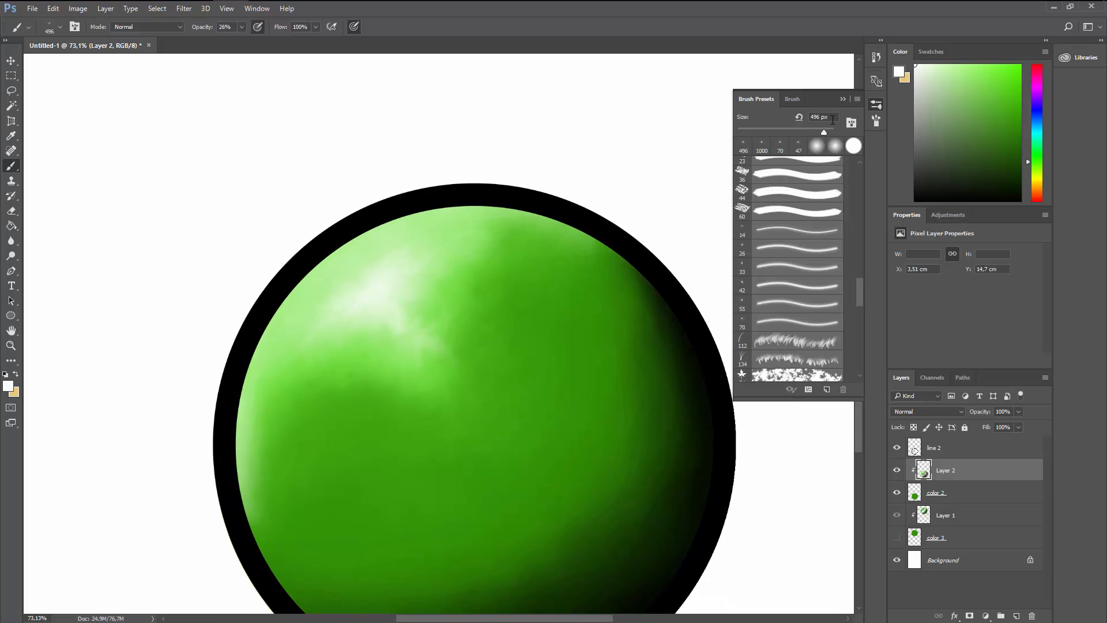
Step: Paint faint light along the sphere's left rim and just inside the top rim
drag(237, 539, 240, 548)
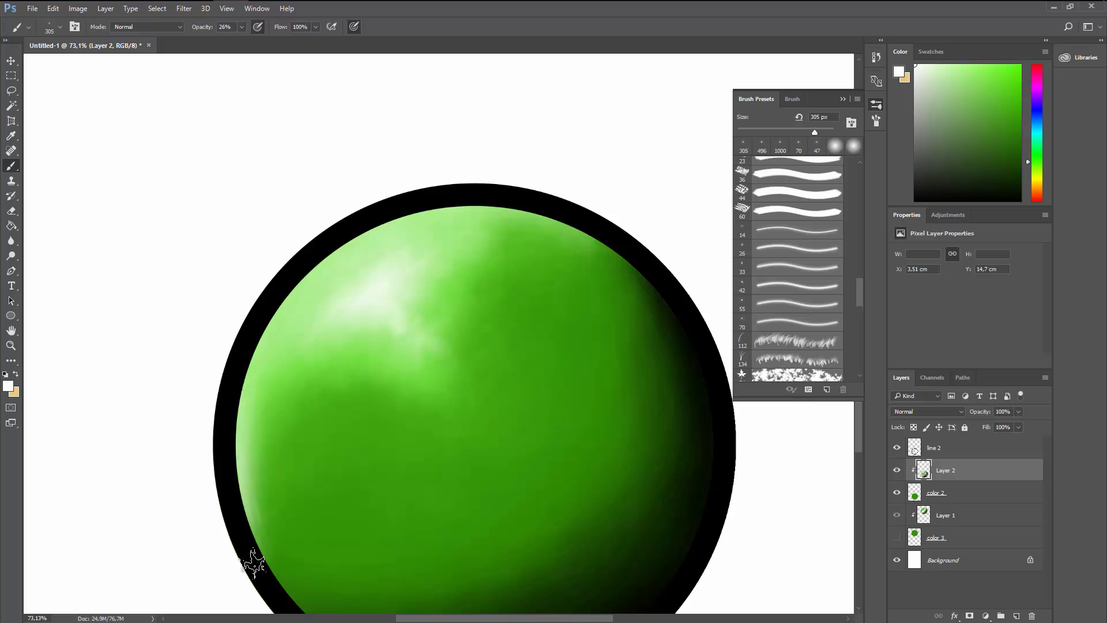
drag(224, 467, 284, 289)
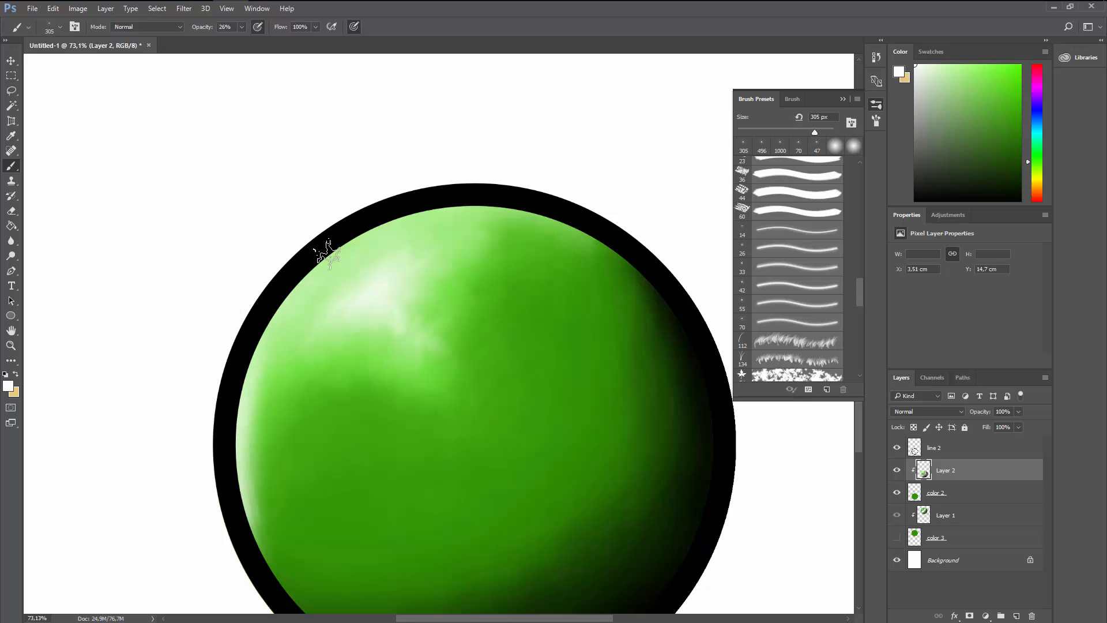
mouse_move(440, 198)
mouse_down()
mouse_move(605, 230)
mouse_move(539, 202)
mouse_up()
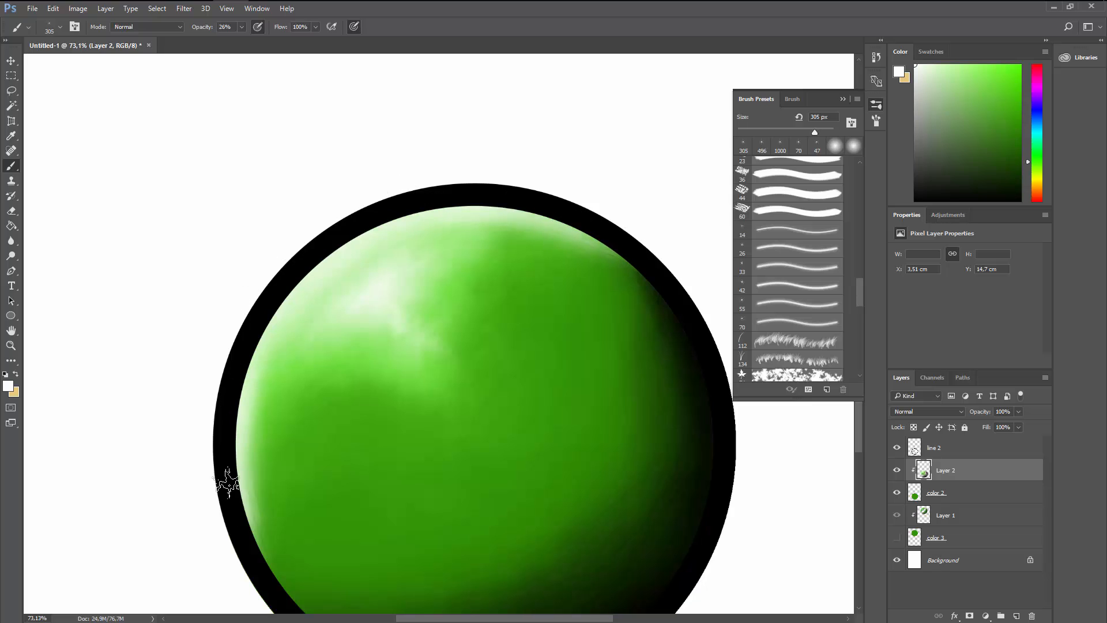
drag(237, 437, 302, 619)
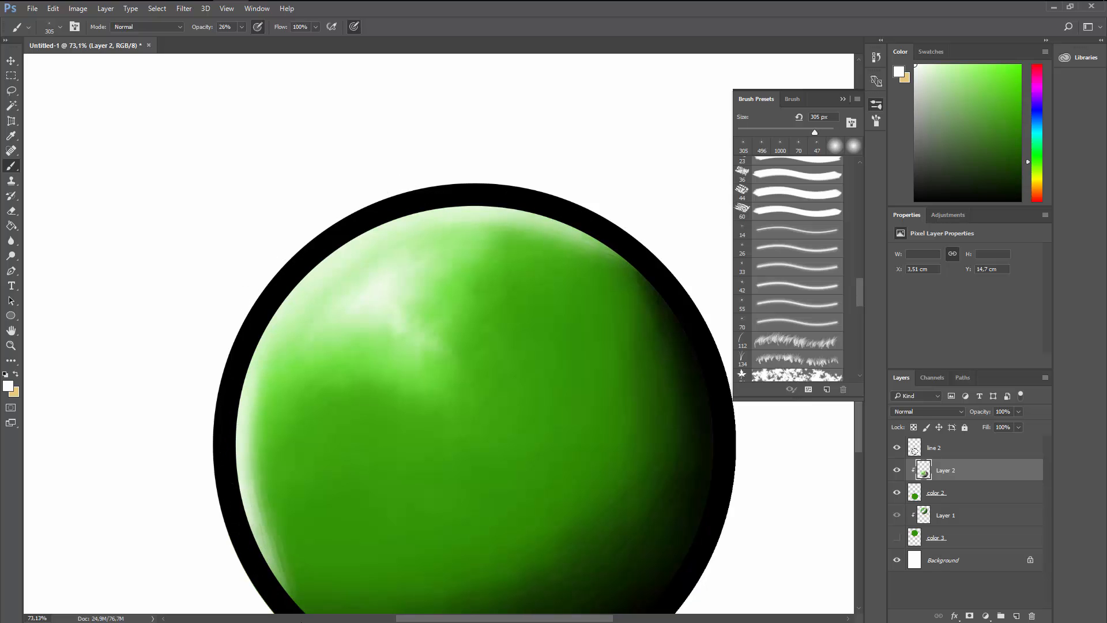
scroll(277, 283, down, 2)
alt+click(310, 458)
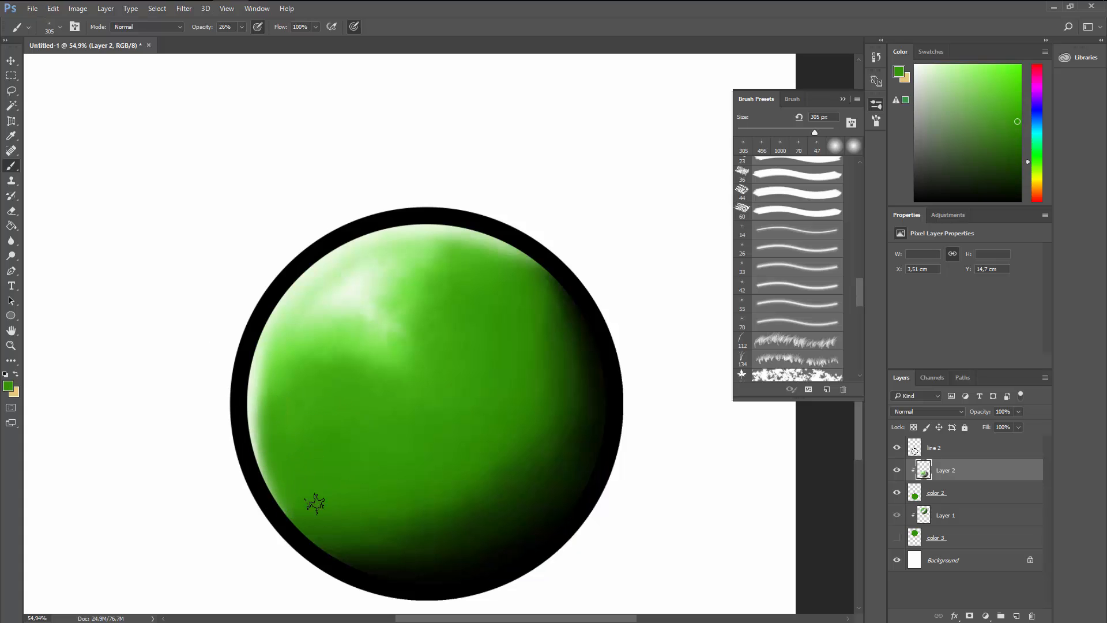
alt+click(317, 554)
alt+click(289, 382)
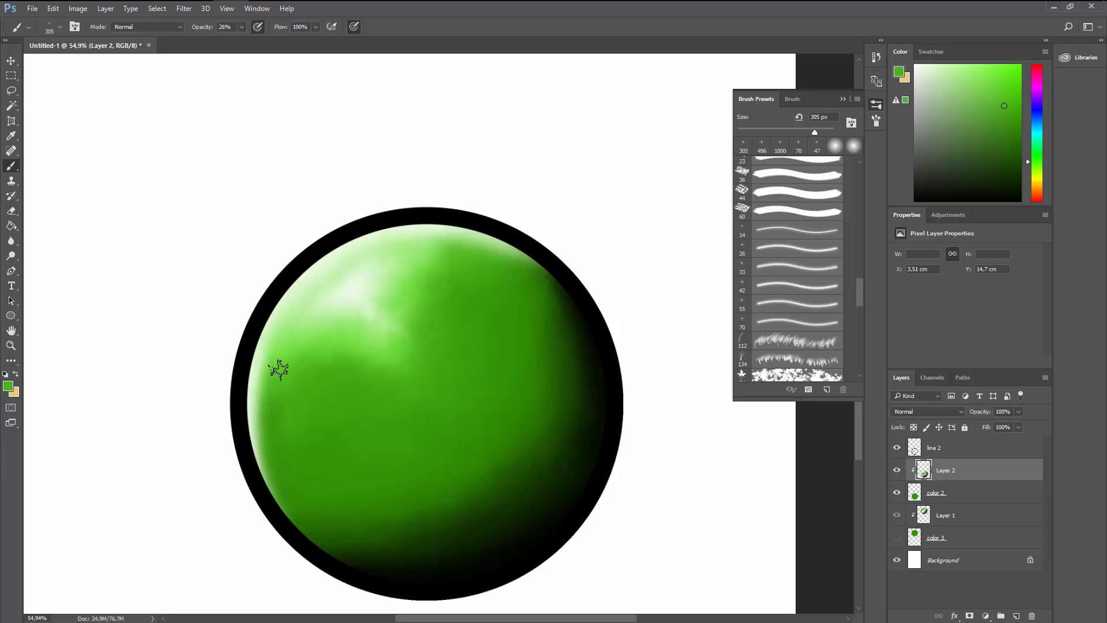
alt+click(303, 389)
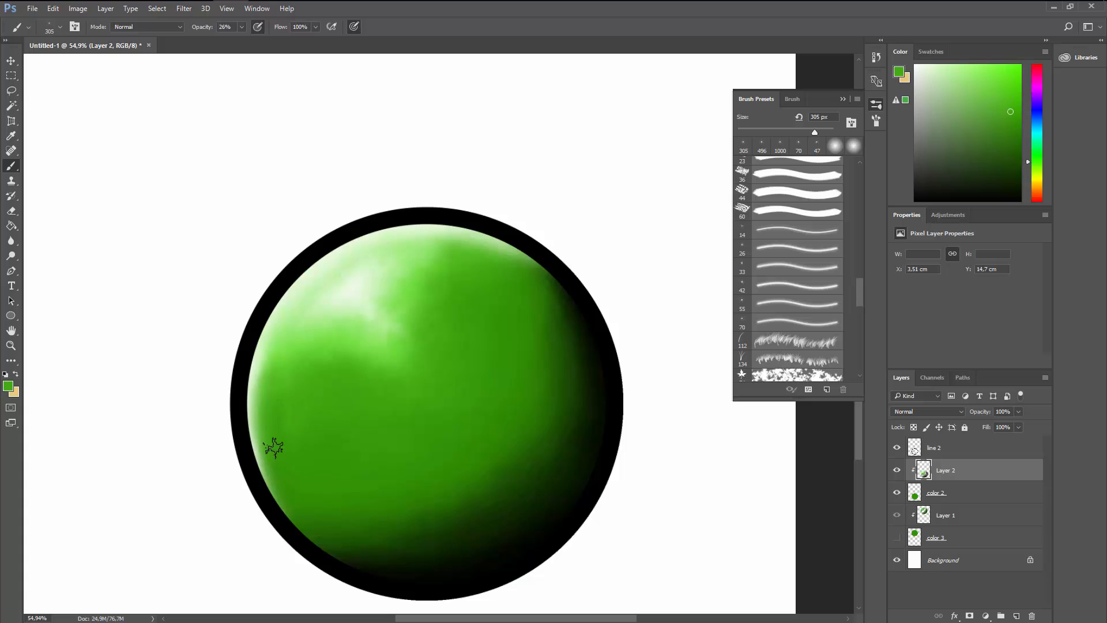
alt+click(299, 384)
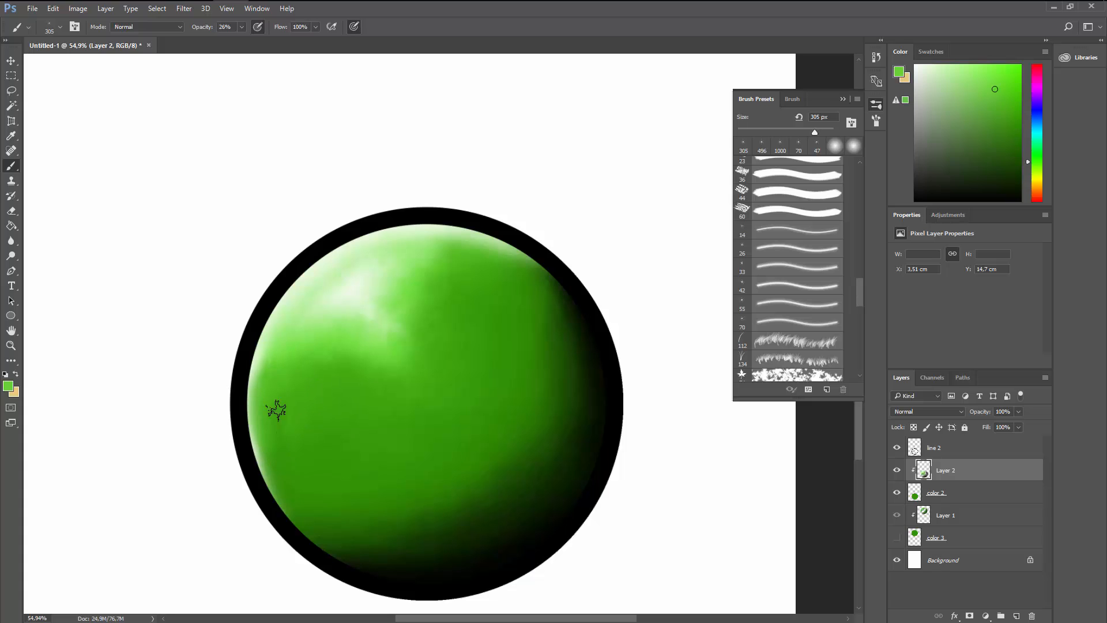
alt+click(277, 450)
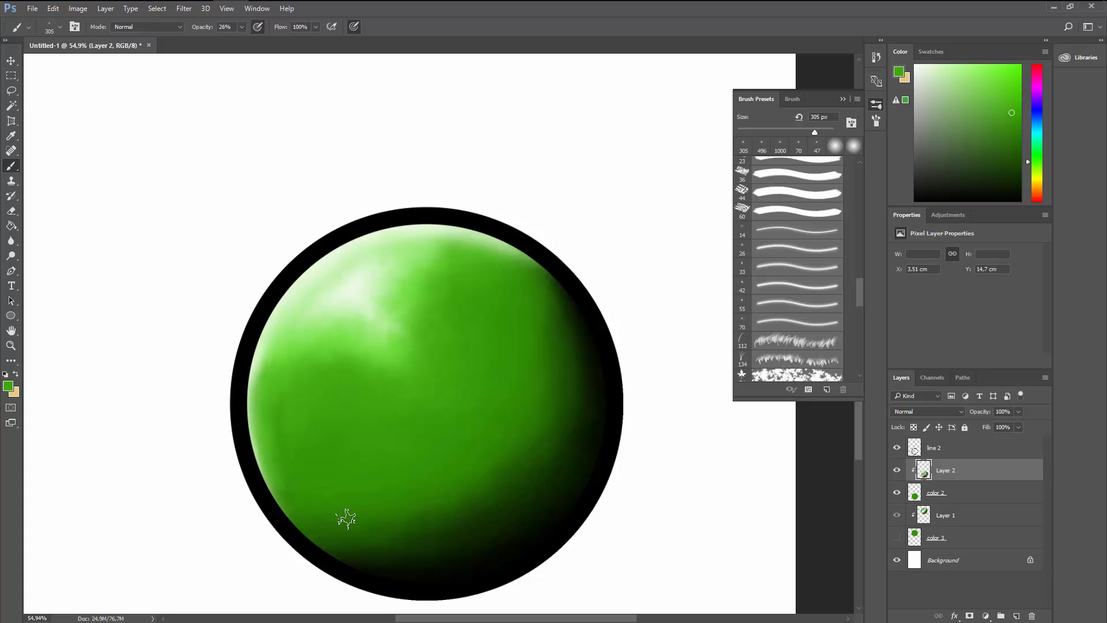
scroll(389, 372, down, 3)
scroll(450, 321, down, 2)
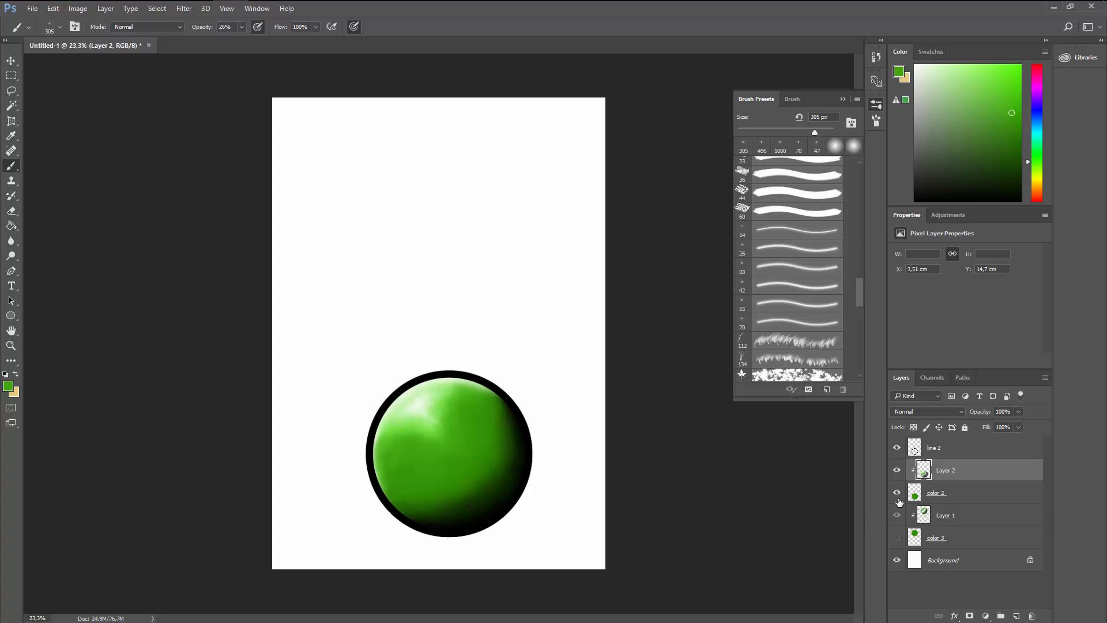
Step: Toggle Layer 2 to compare, then reveal the airbrushed 'color 3' sphere above it
click(896, 470)
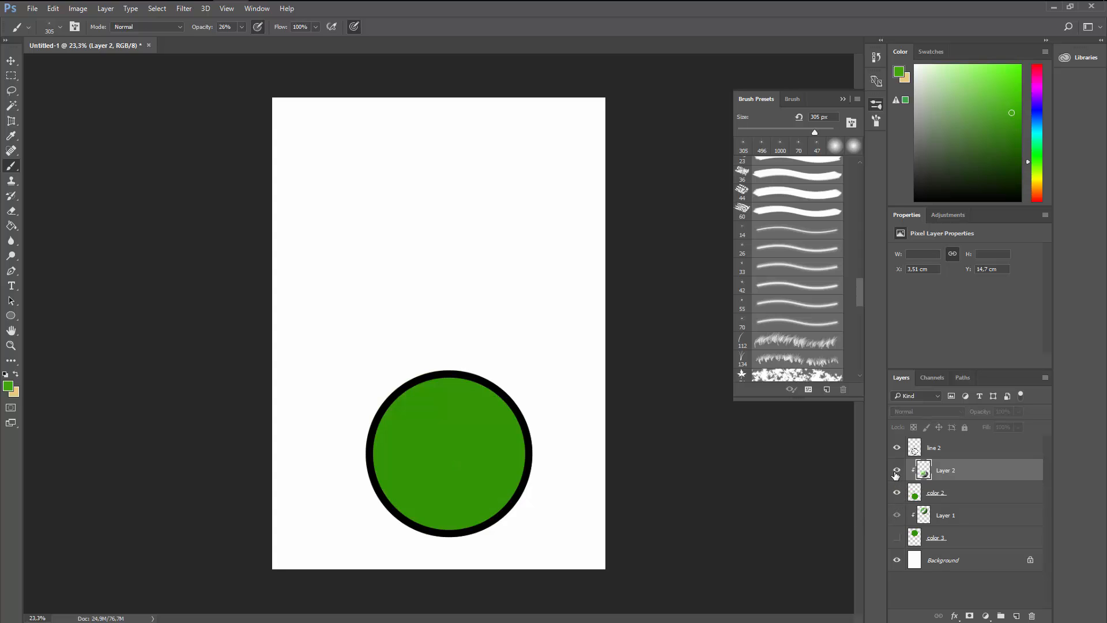
click(896, 471)
right_click(951, 537)
click(900, 579)
click(897, 536)
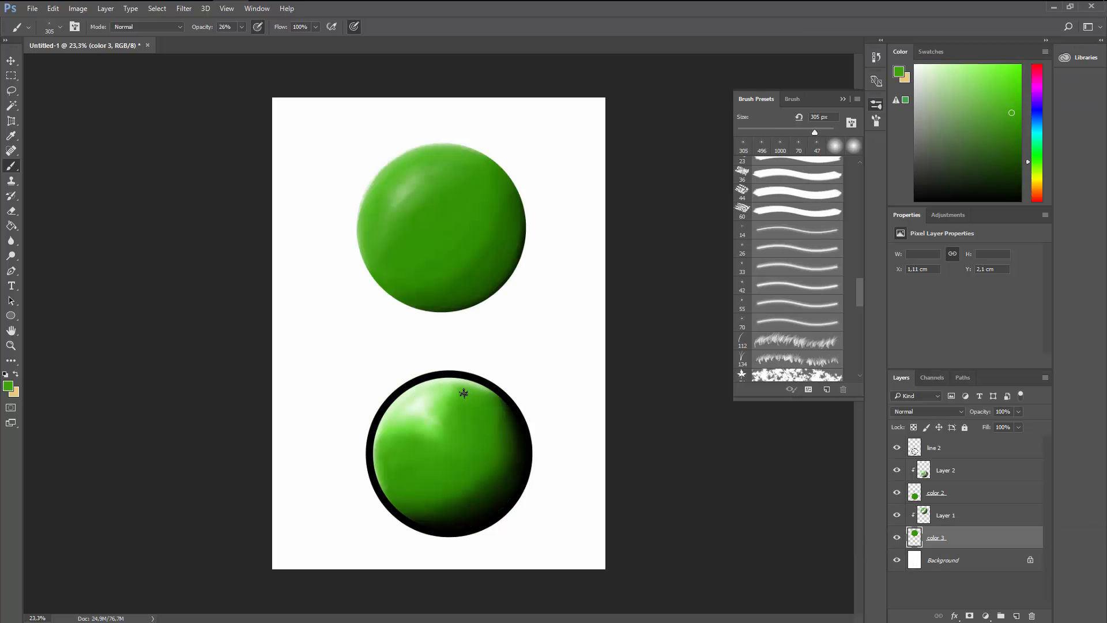